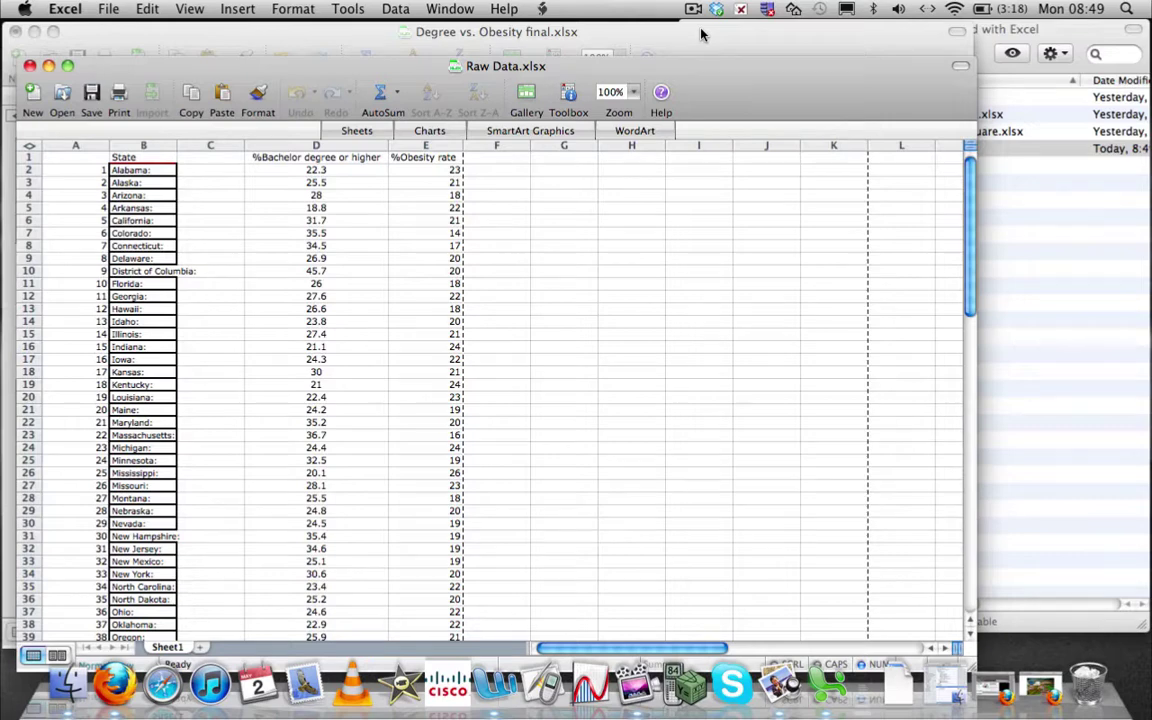
Reposition and enlarge the Raw Data.xlsx window, and look through the sheet down to the correlation formulas below the state data.
drag(410, 70, 402, 38)
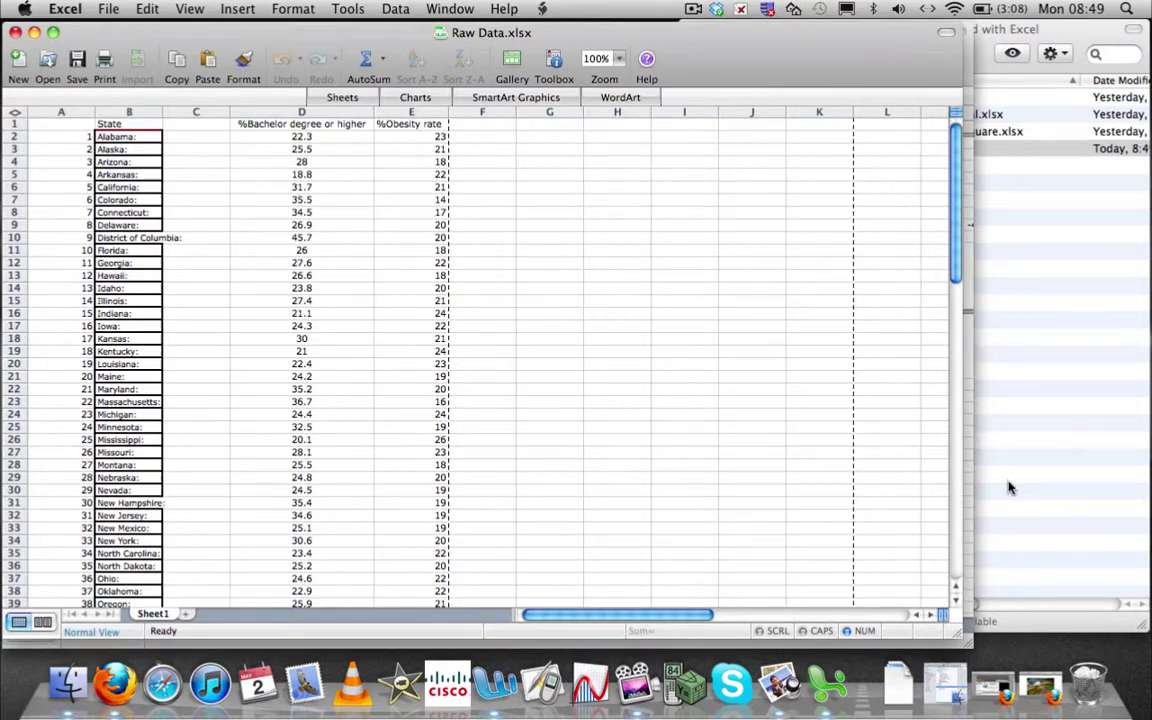
drag(862, 577, 1115, 655)
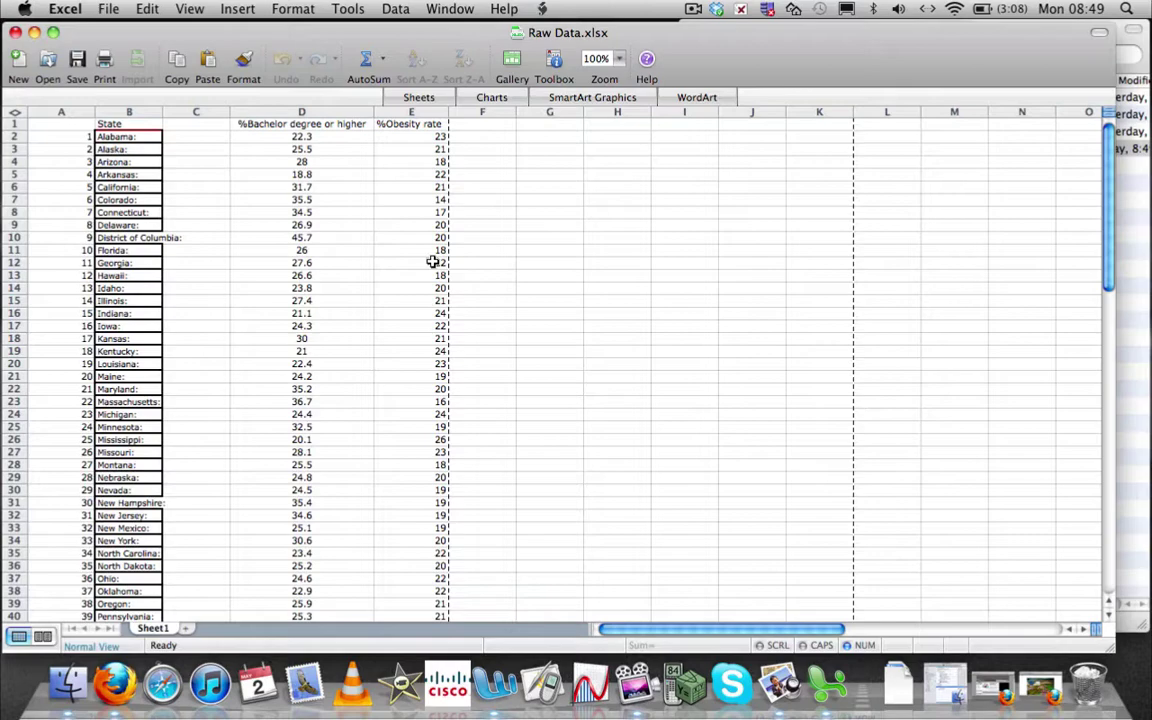
scroll(432, 262, down, 10)
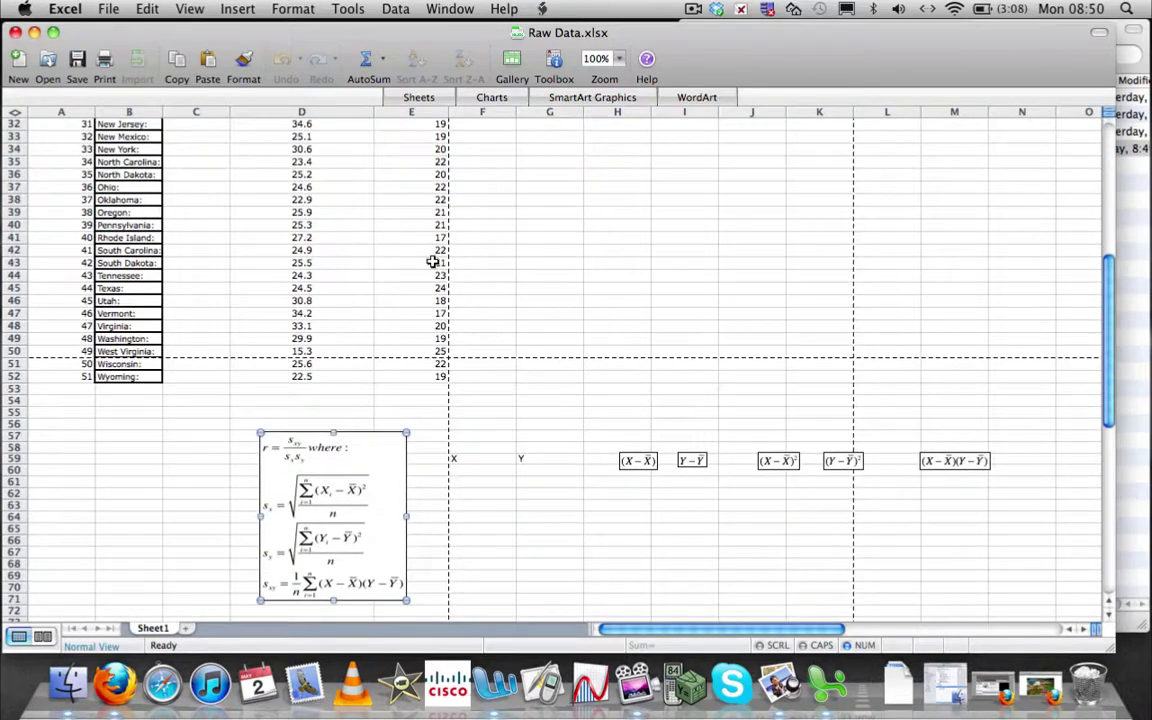
scroll(432, 262, up, 6)
scroll(432, 262, up, 5)
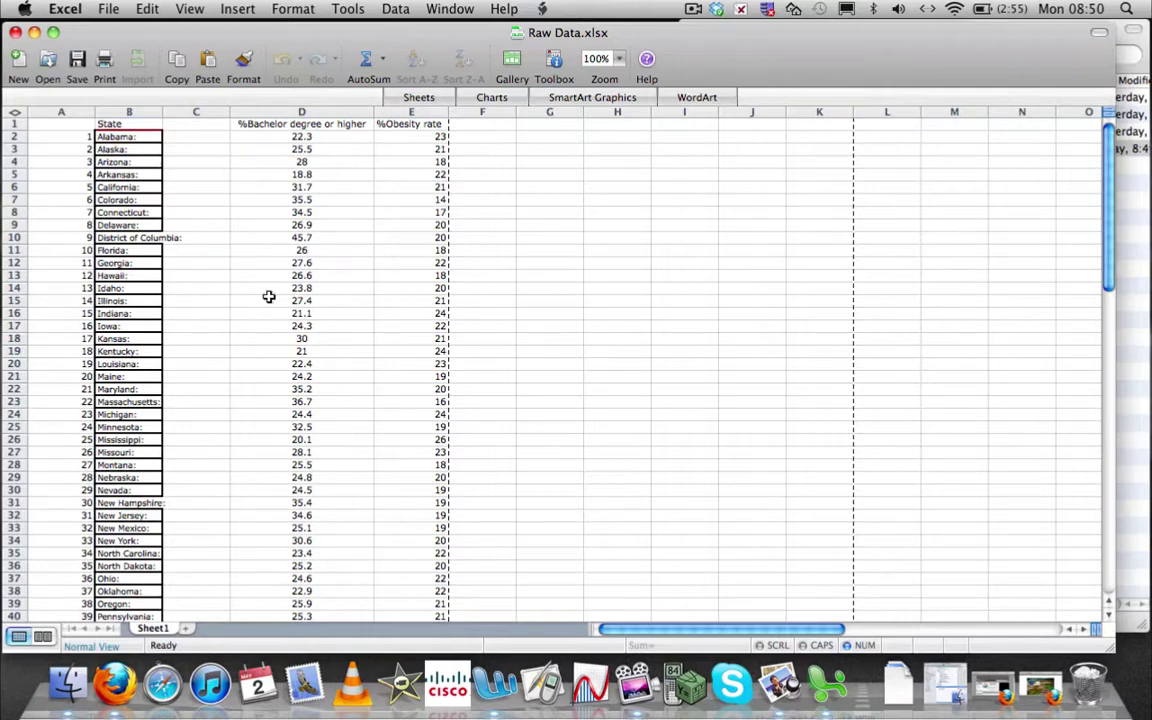
Insert a markers-only XY scatter chart of the bachelor degree and obesity rate values for all states, and move it off the data.
scroll(268, 297, down, 1)
scroll(300, 165, up, 1)
drag(285, 136, 437, 404)
scroll(547, 381, up, 10)
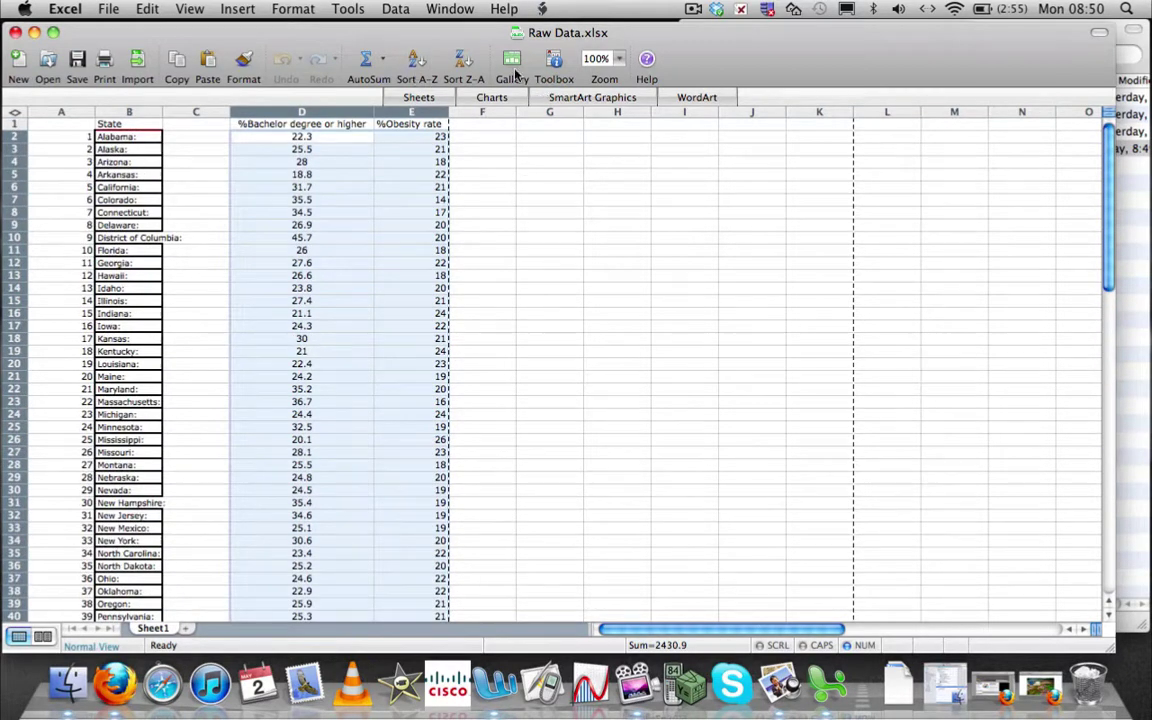
click(491, 99)
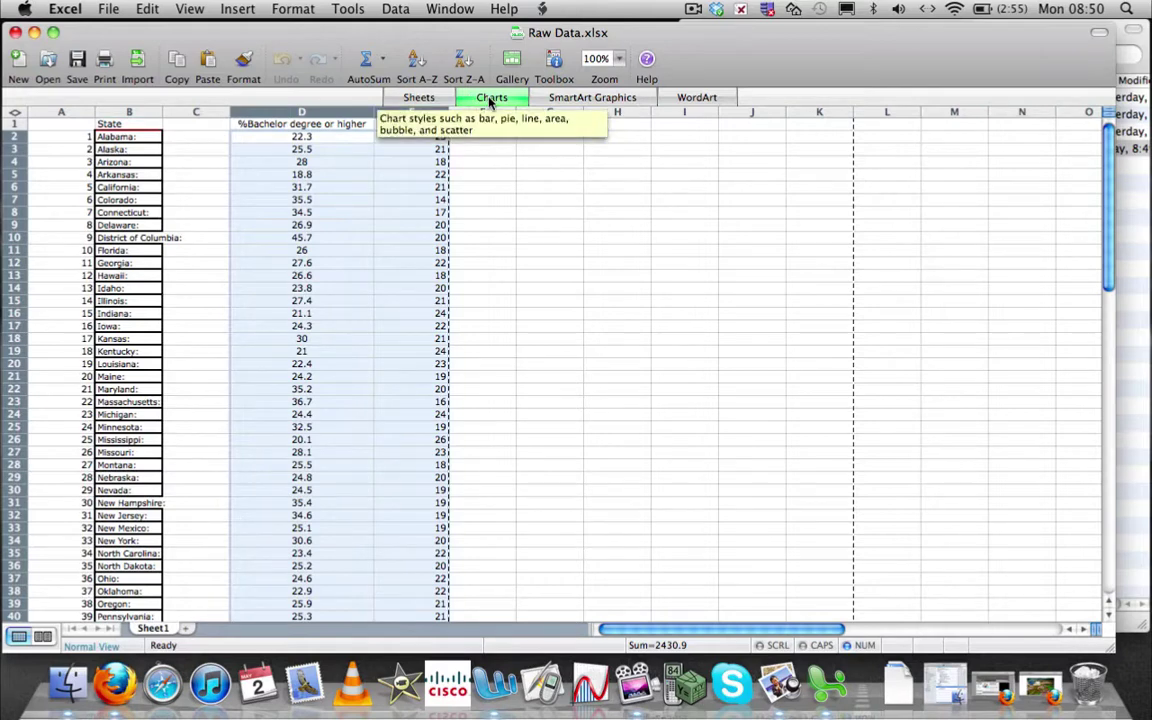
click(491, 99)
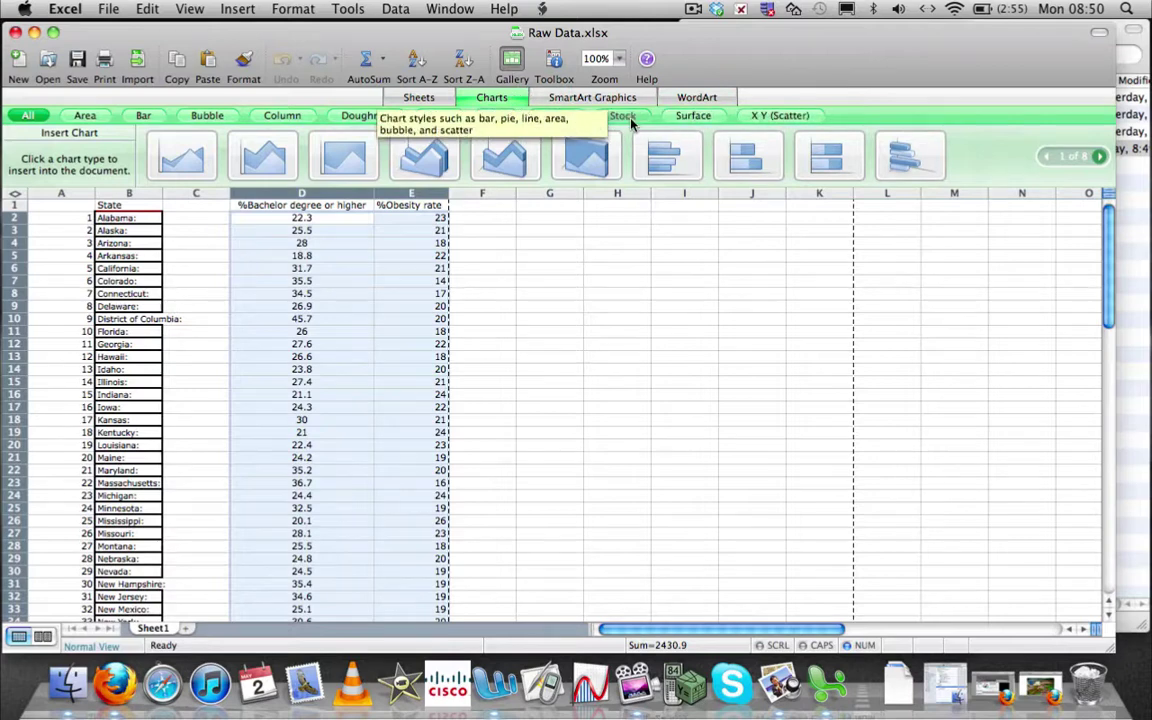
click(779, 116)
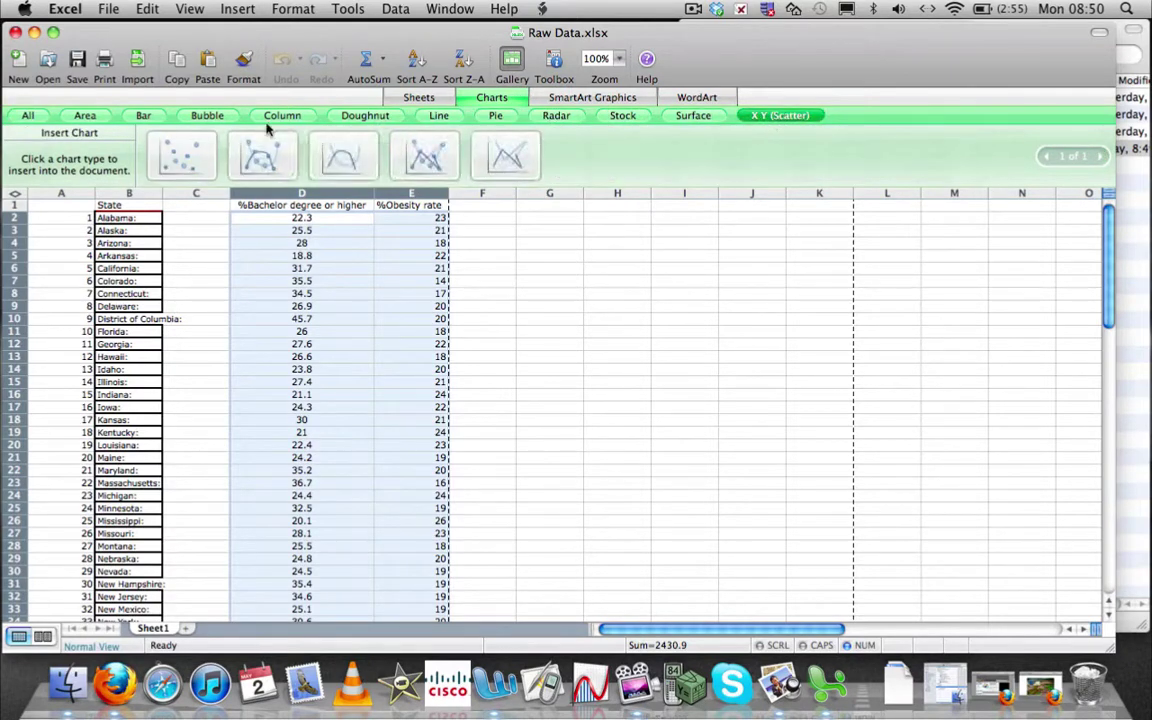
click(199, 167)
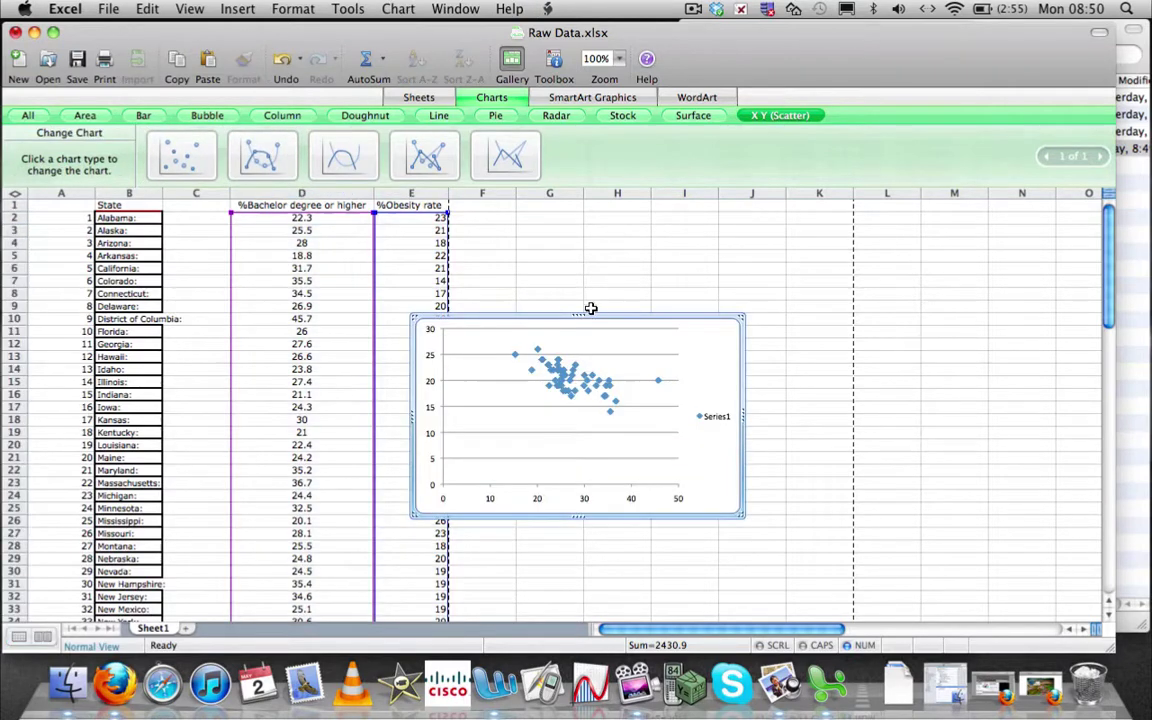
drag(610, 317, 796, 234)
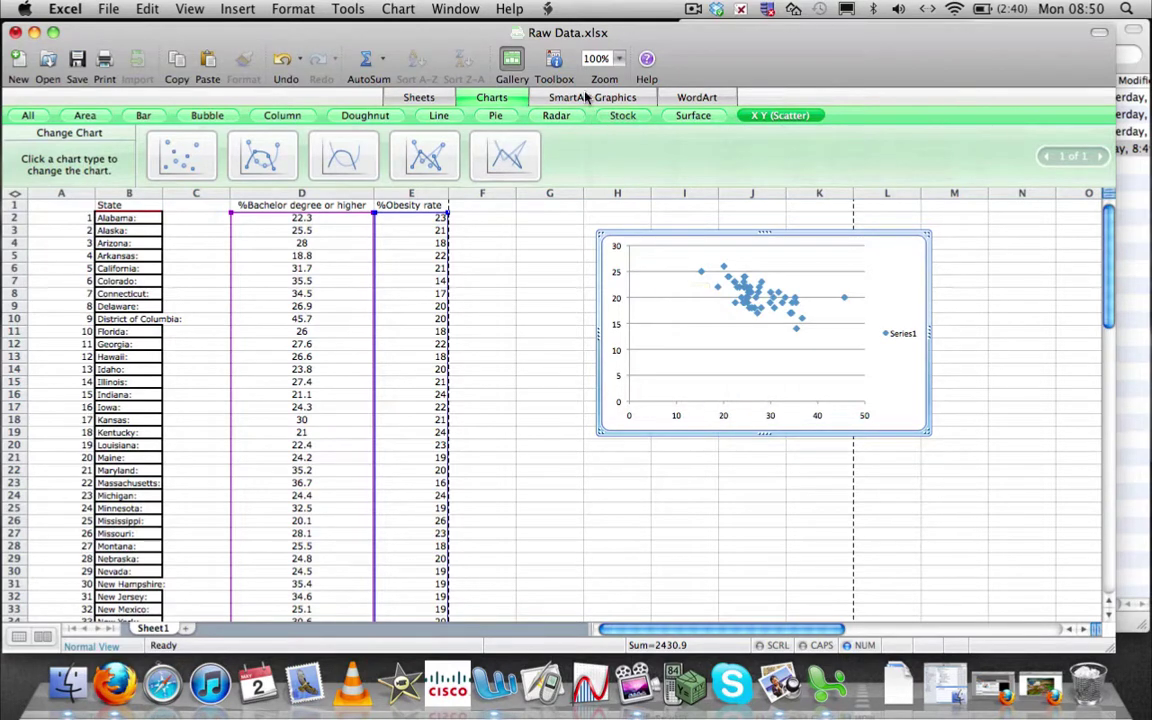
Give the scatter chart the title "Comparing Education with Obesity".
click(555, 62)
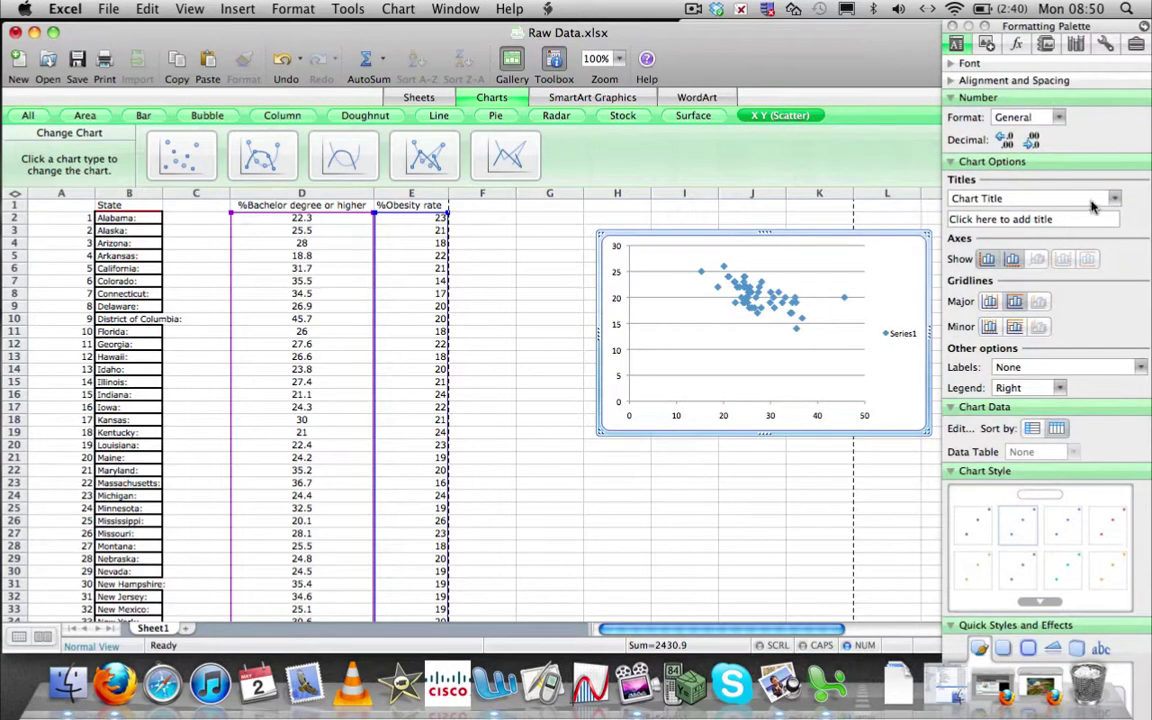
click(1063, 220)
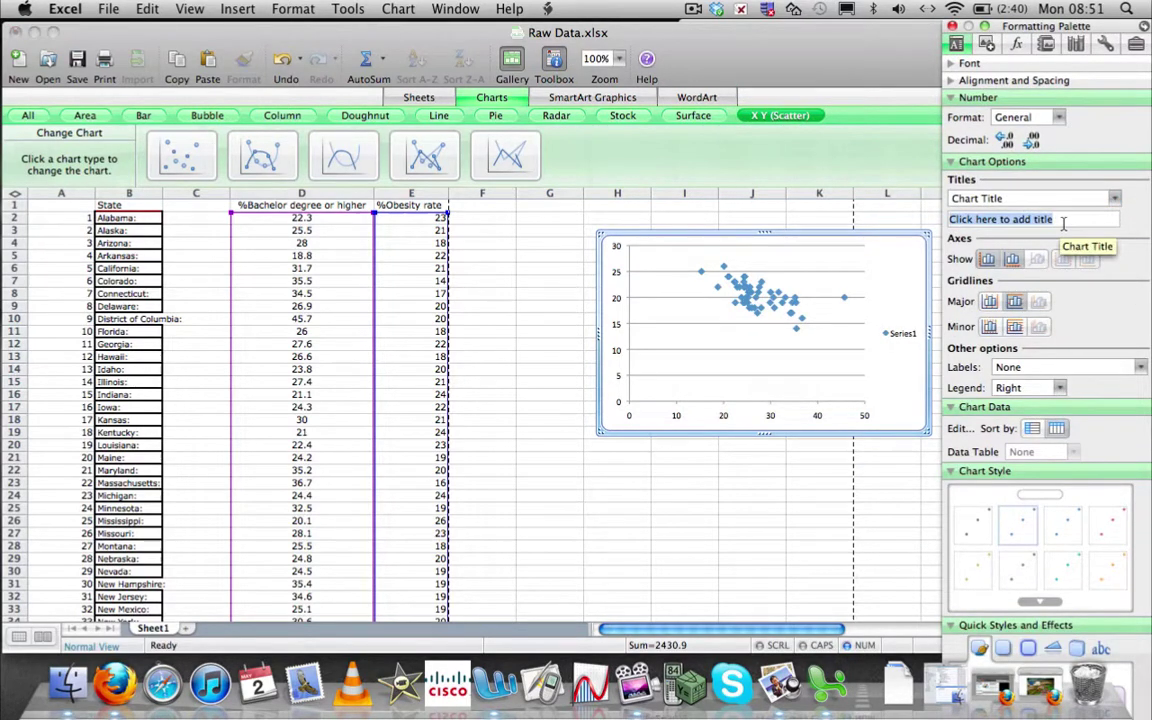
text(Compa)
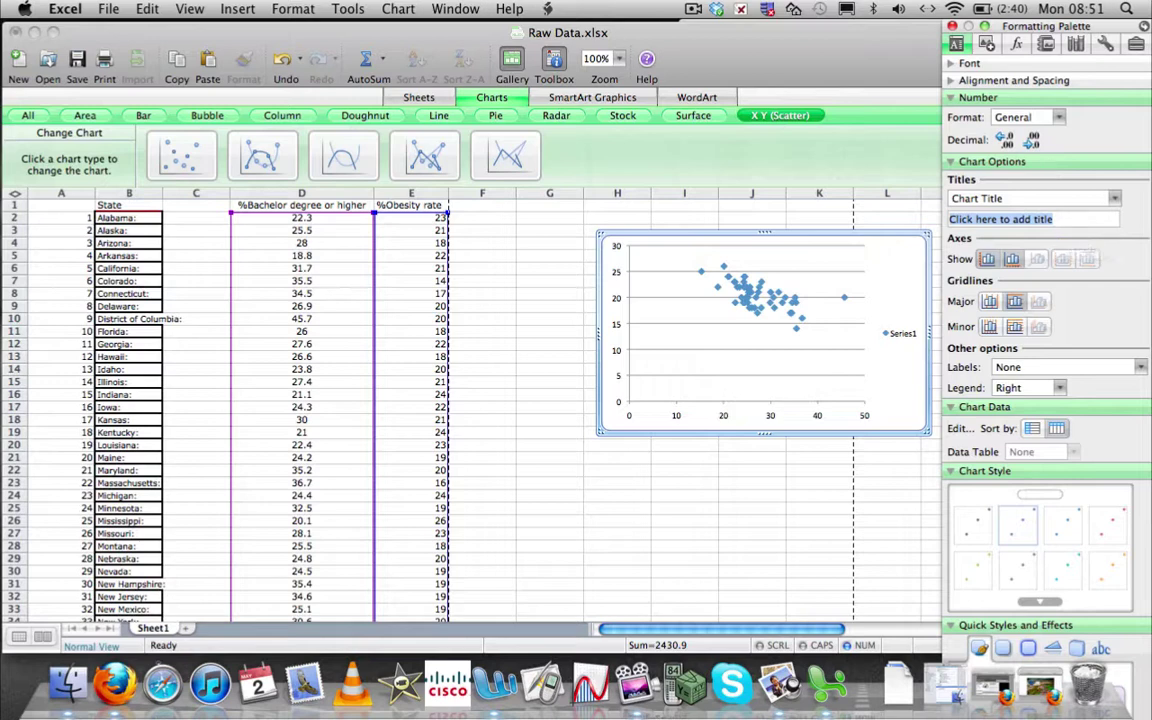
text(red)
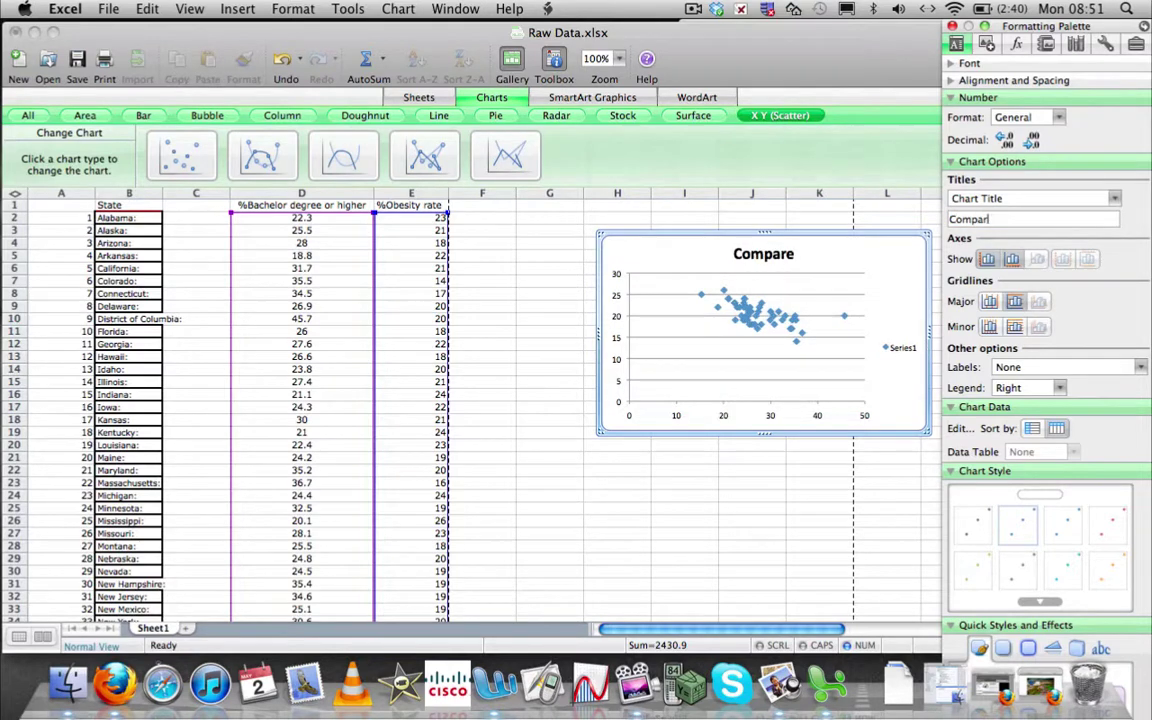
text(ing)
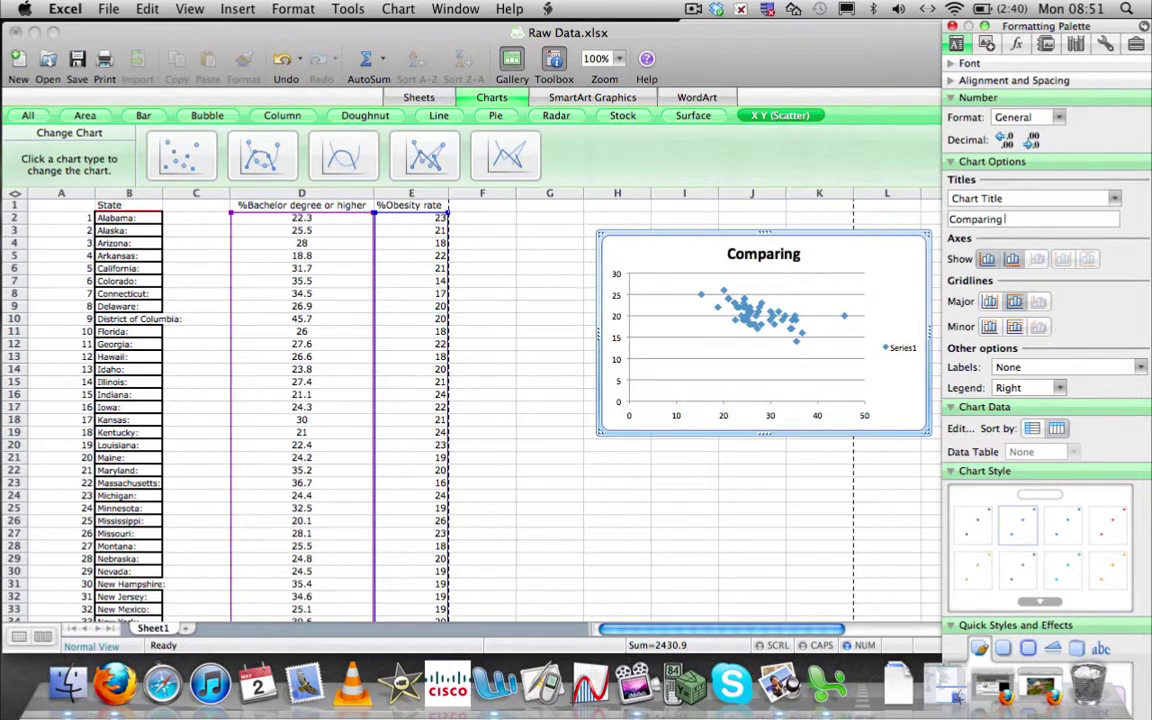
text( Education)
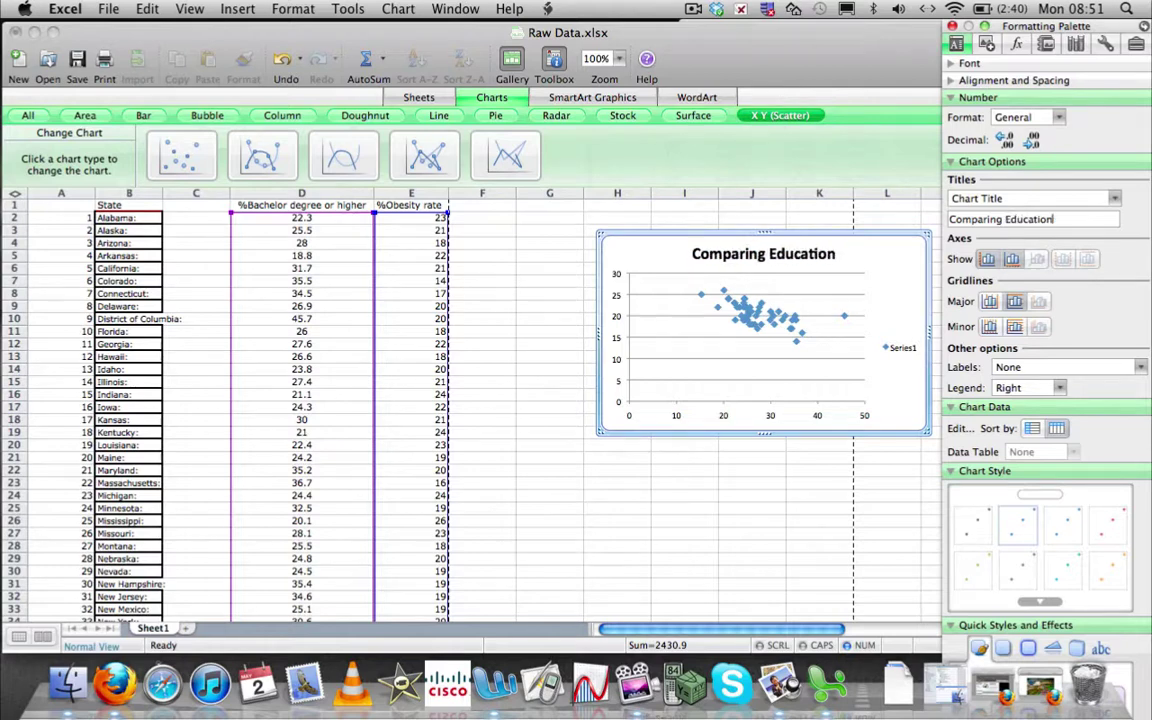
text(s with )
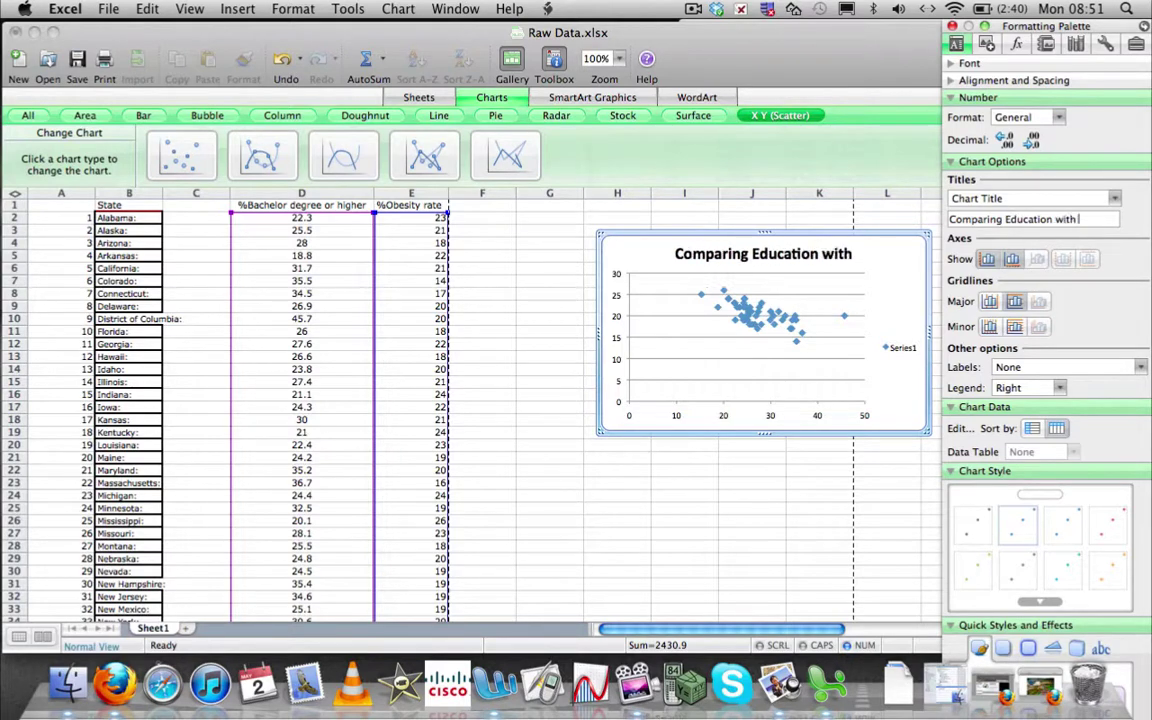
text(Obesity)
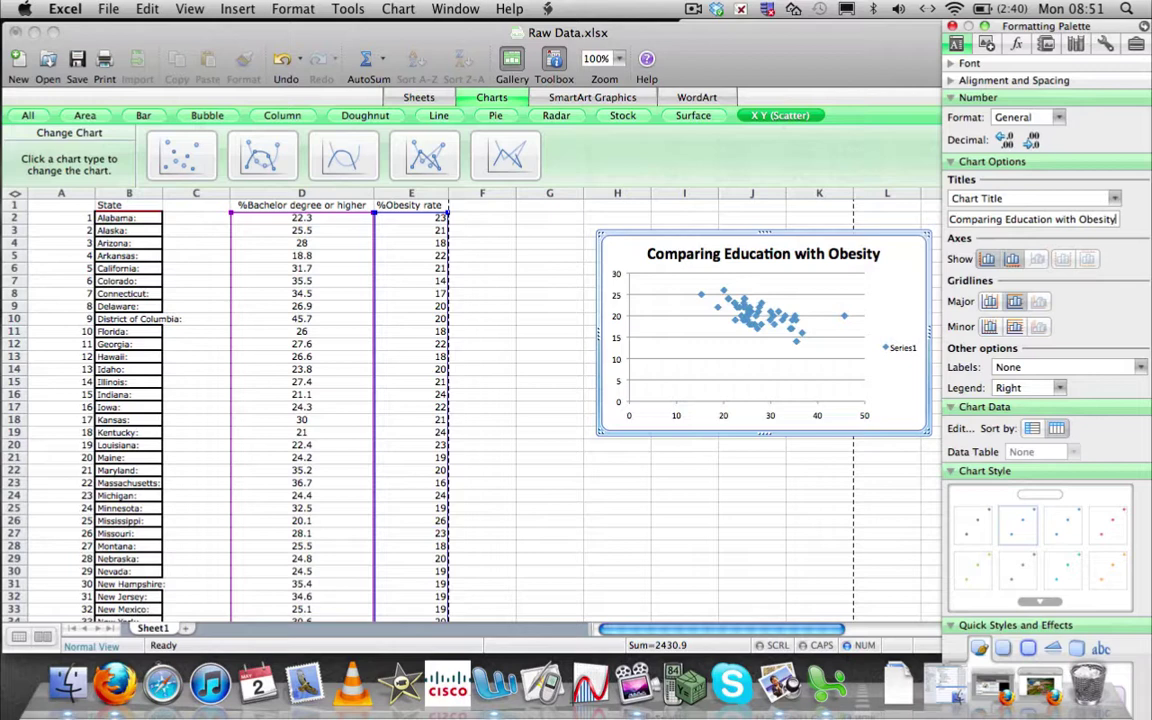
Title the chart's horizontal axis "% with Bachelor or Higher".
click(1112, 201)
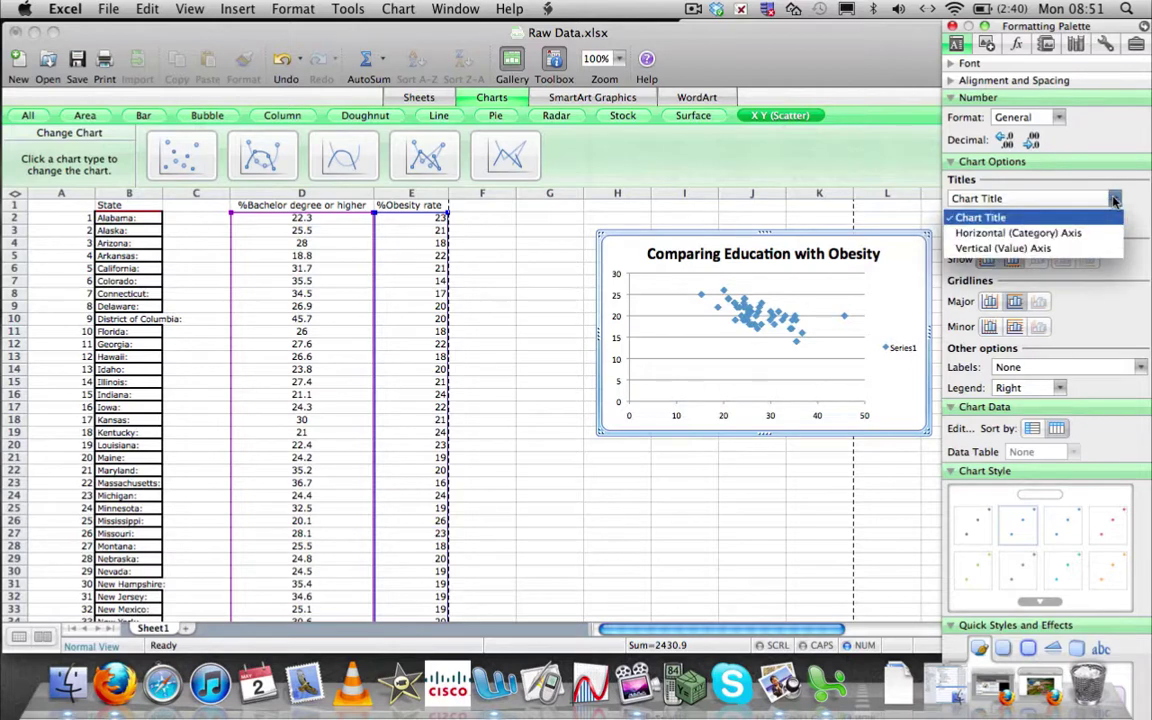
click(1070, 230)
click(1040, 220)
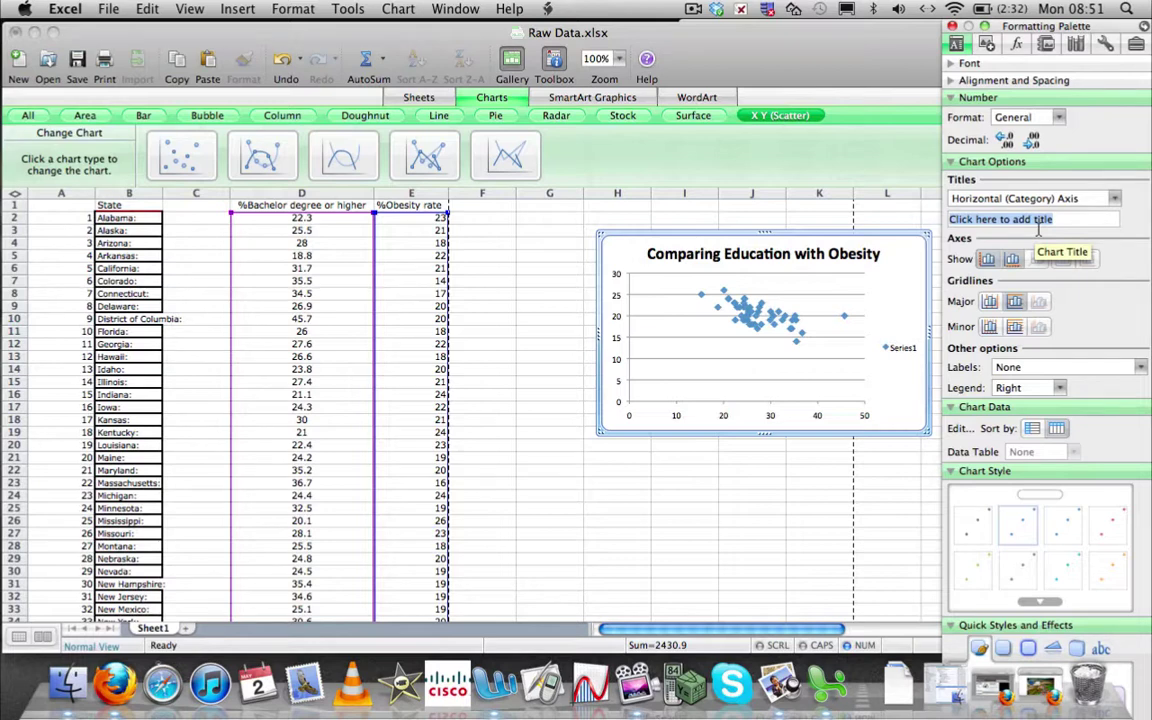
text(%)
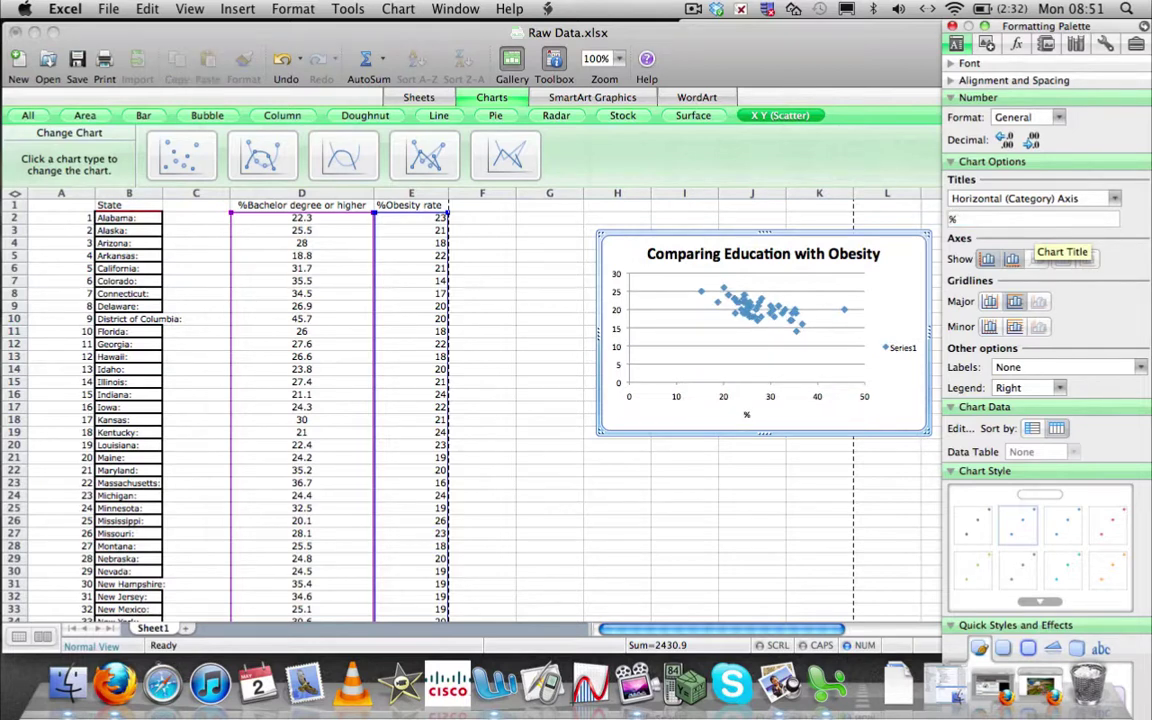
text( with)
text( Be)
text(chelor)
text( or Higher)
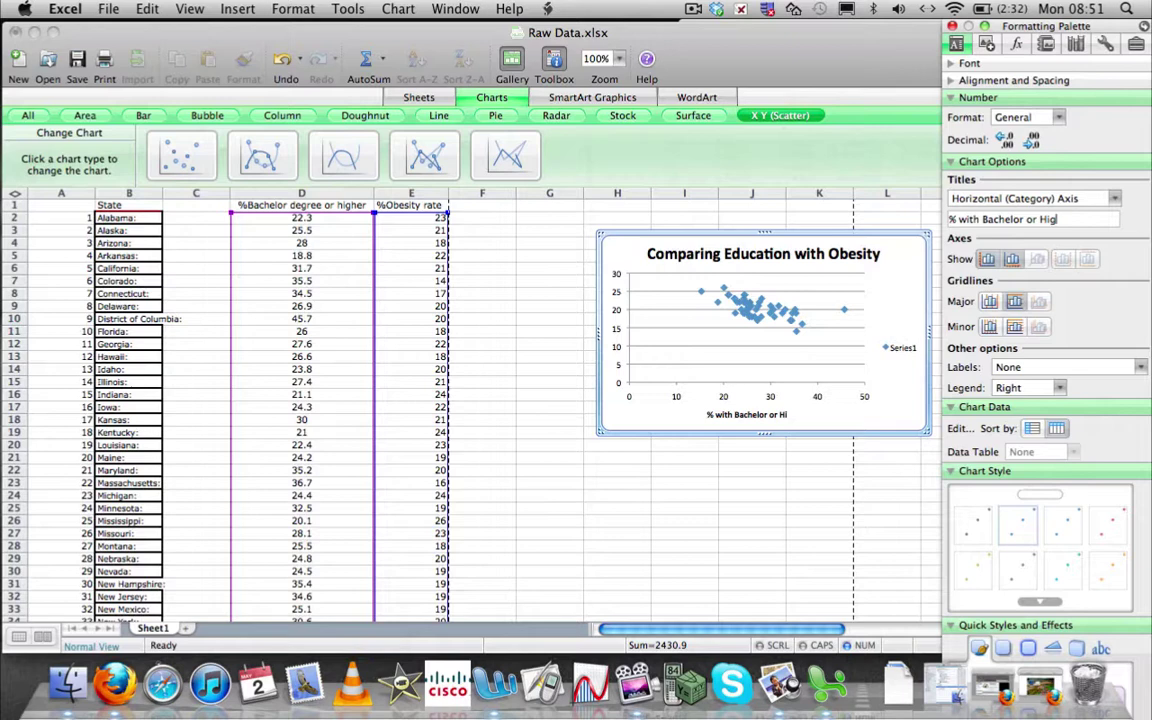
Title the chart's vertical axis "% Obesity".
click(1114, 198)
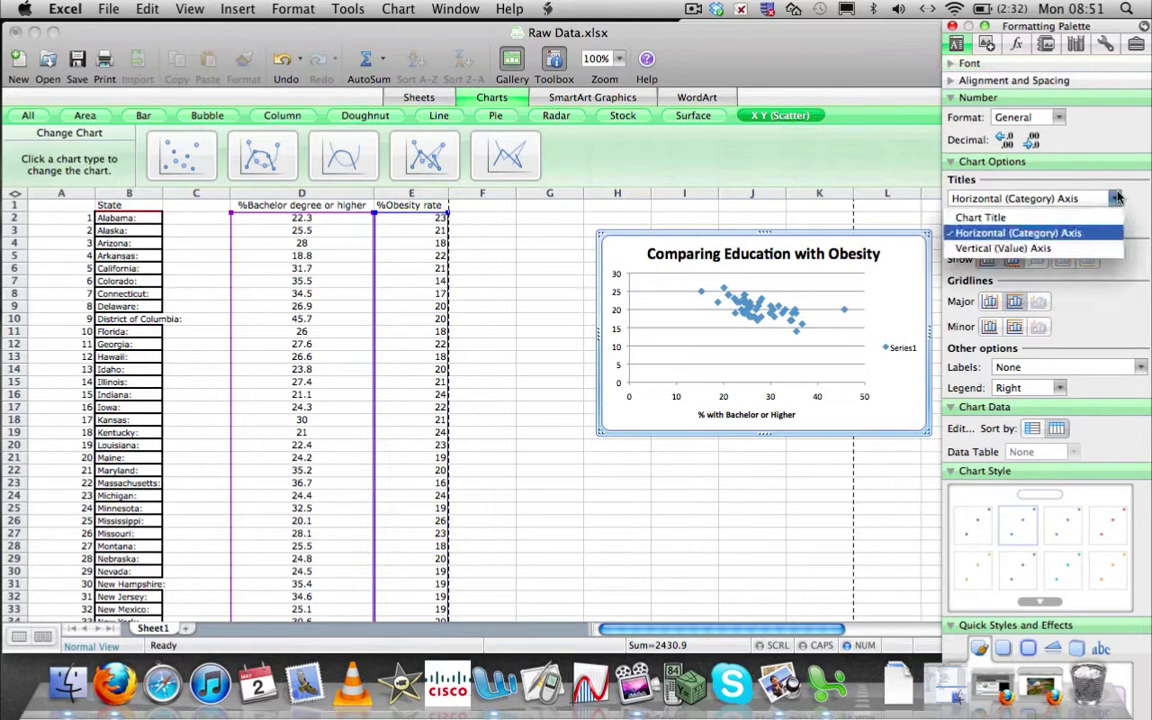
click(1058, 247)
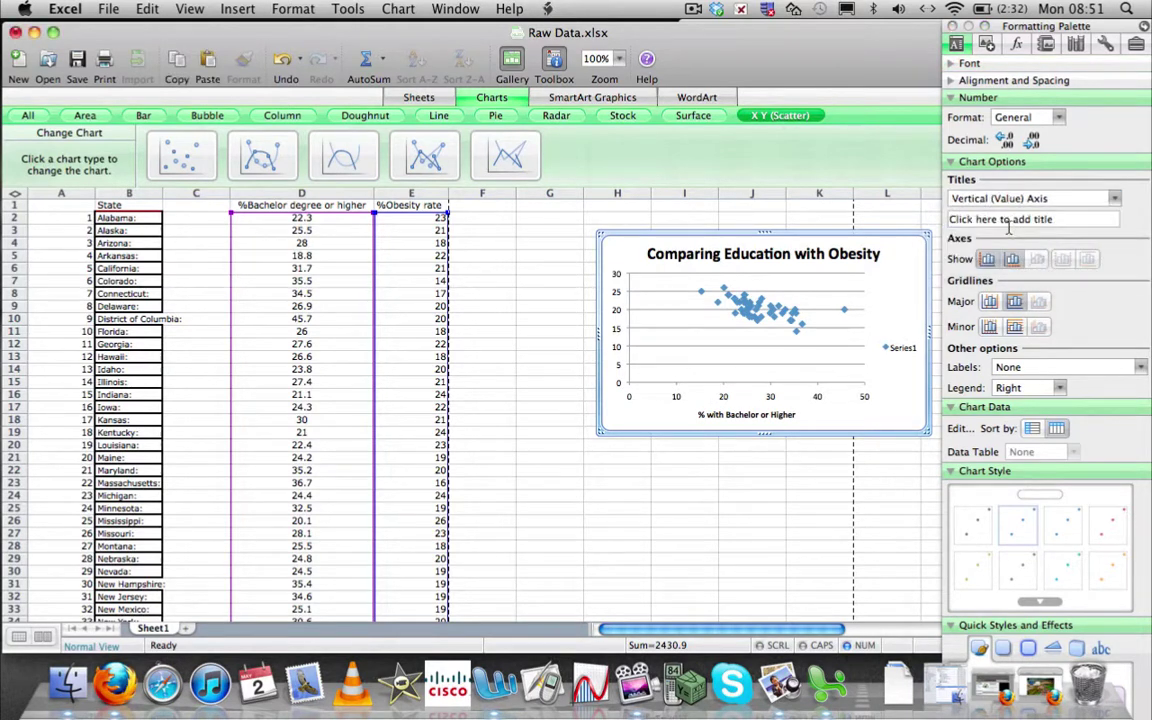
click(1006, 220)
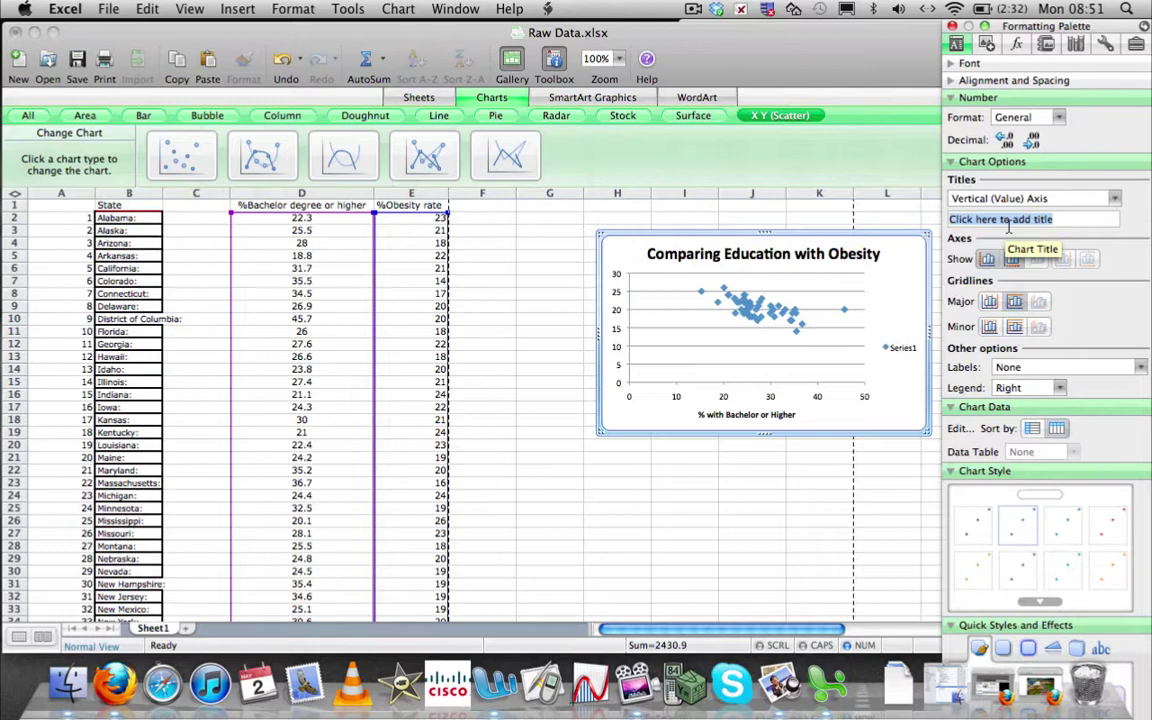
text(% Ob)
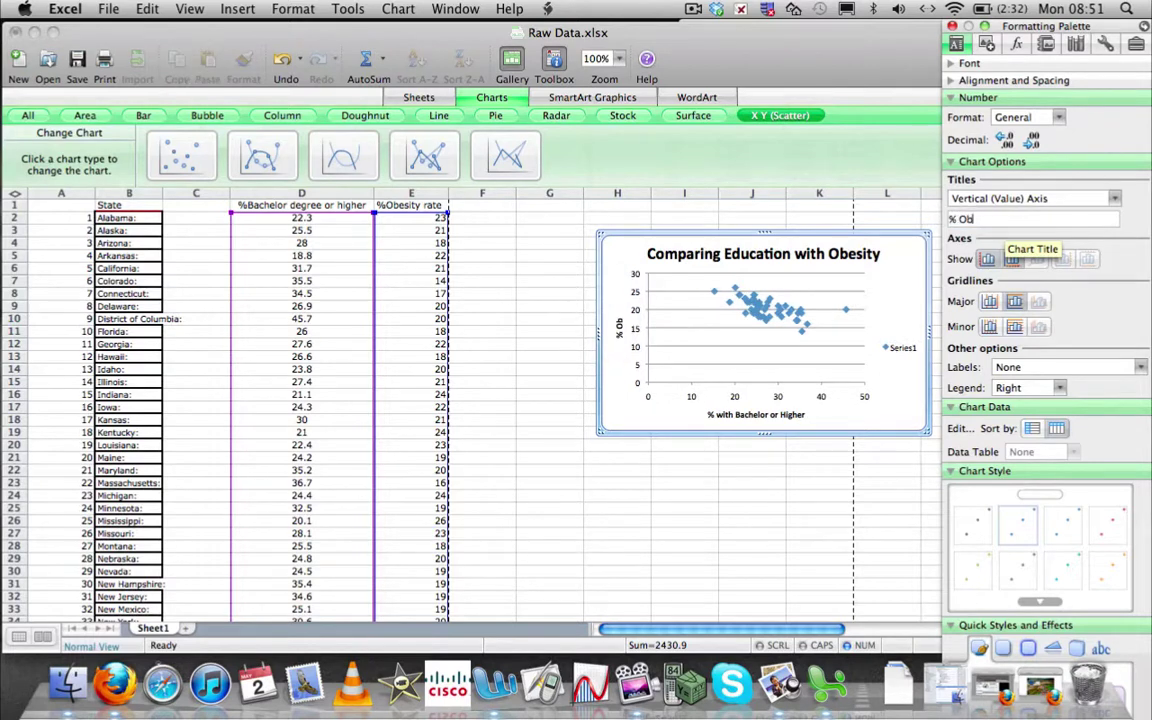
text(esity)
Set the chart's legend to None, and reposition and enlarge the chart to span about columns F to L, rows 2 to 23.
click(1088, 368)
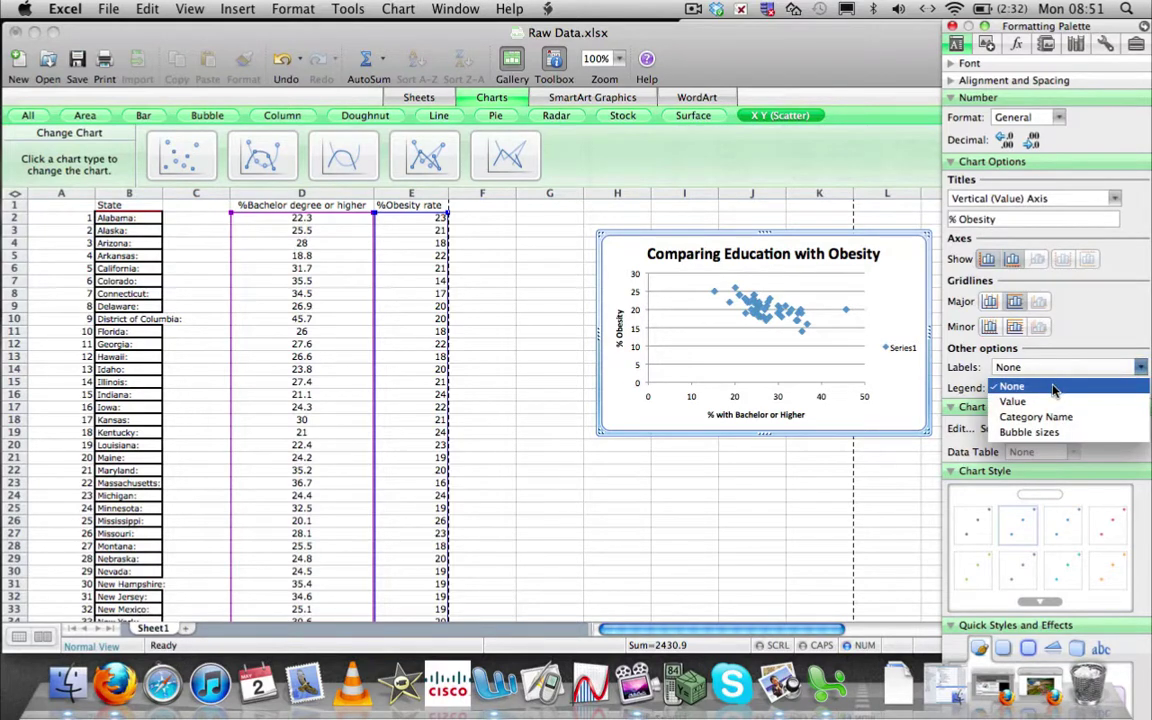
click(1053, 387)
click(1025, 389)
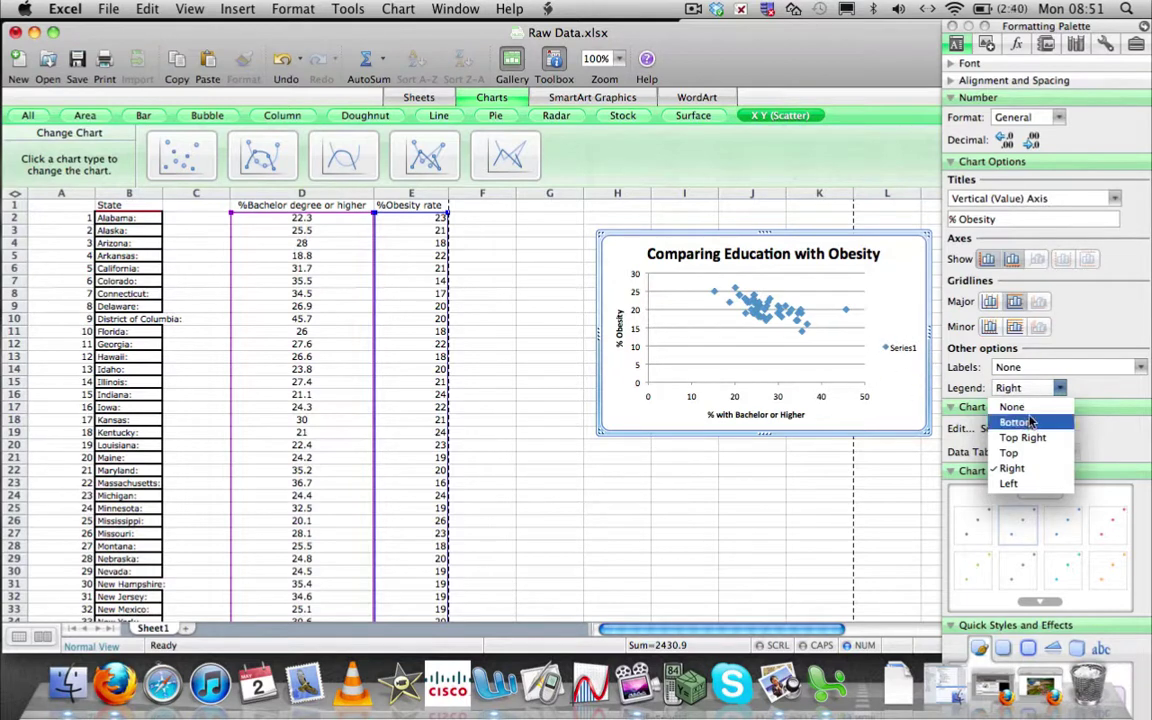
click(1020, 408)
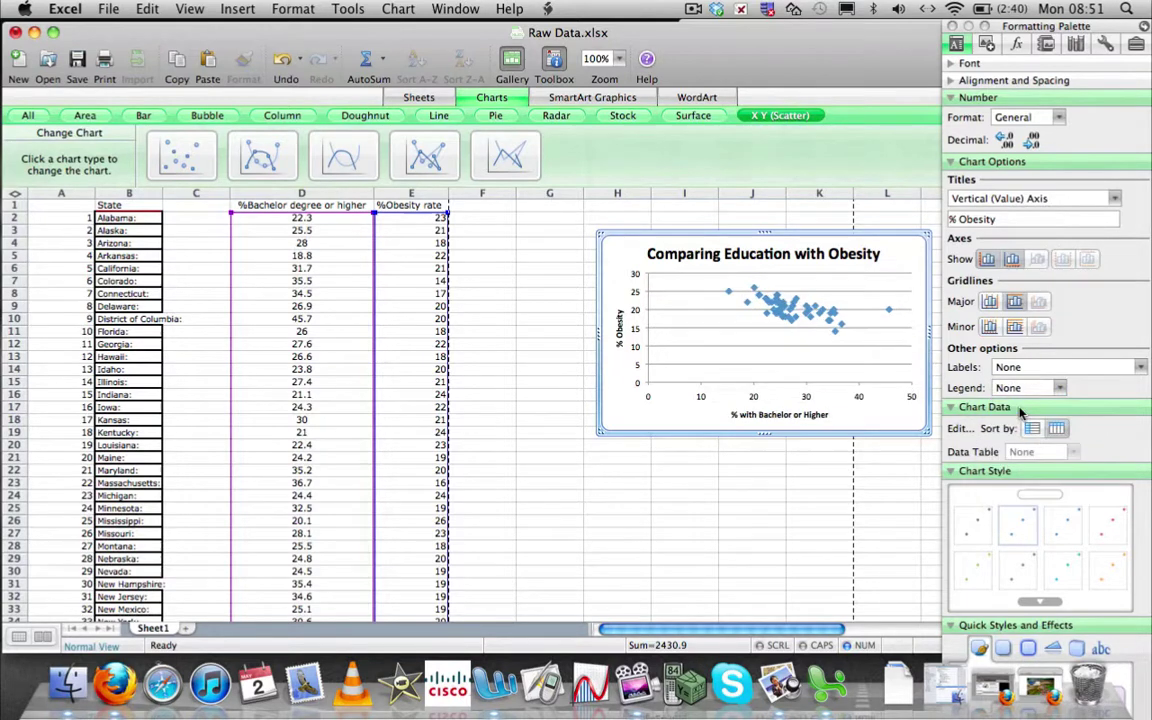
drag(735, 232, 607, 217)
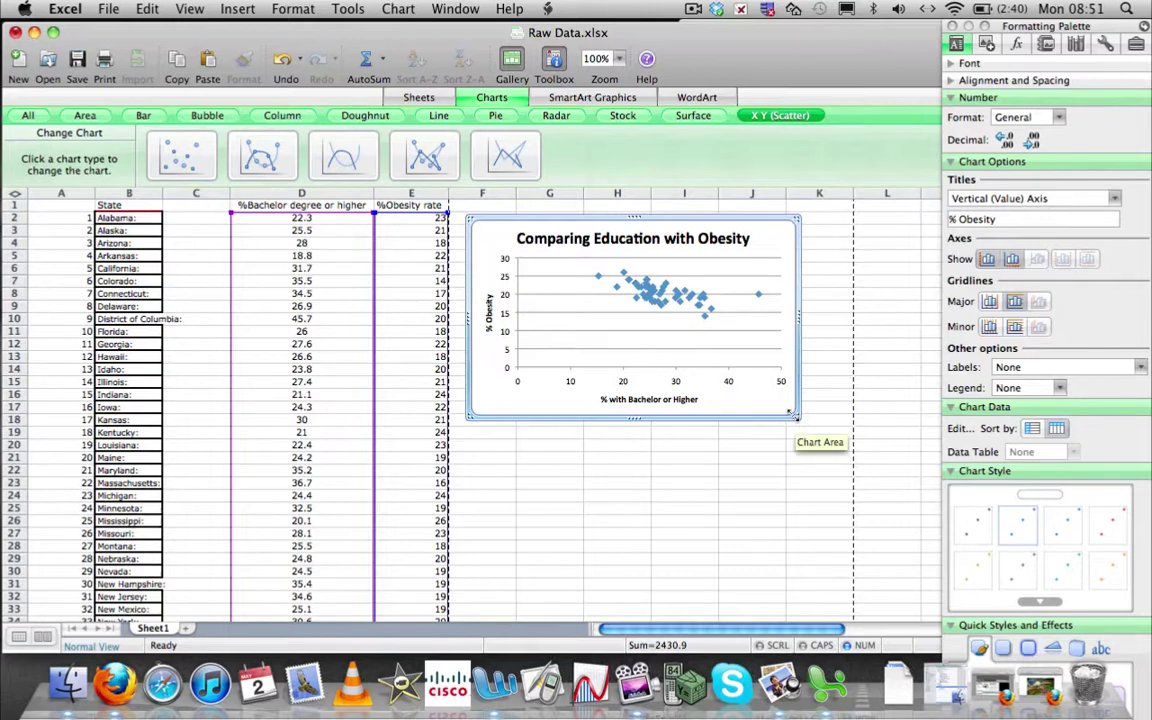
drag(792, 414, 916, 465)
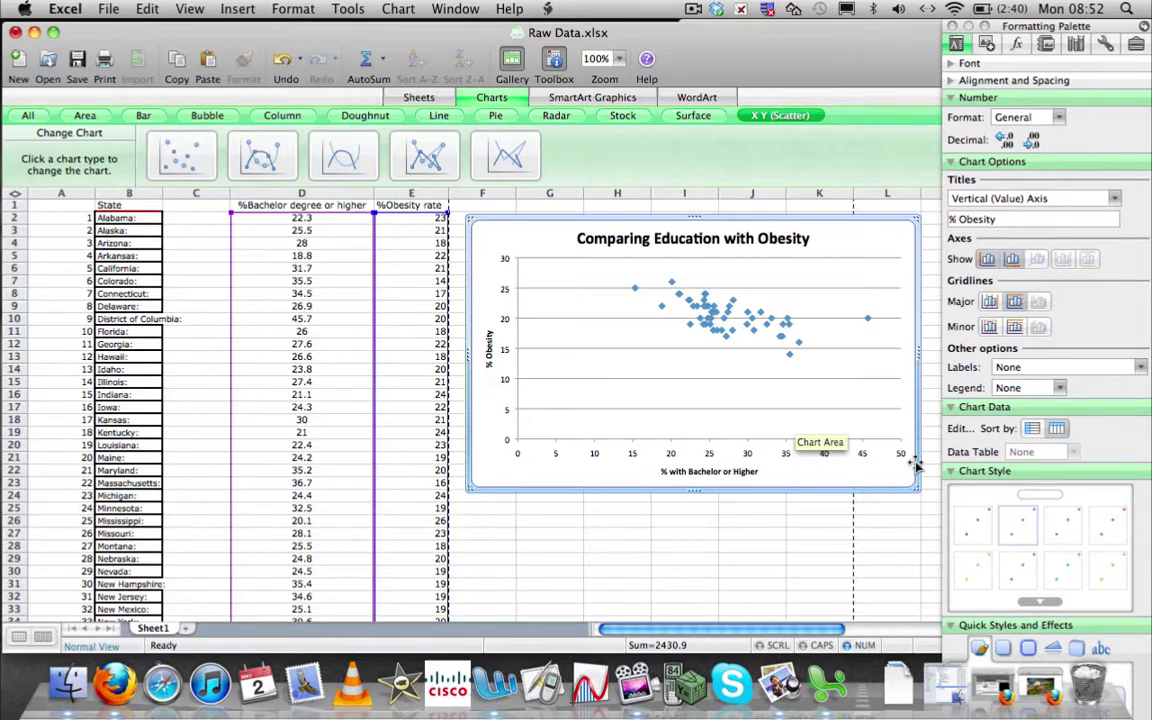
Add a trendline to the scatter chart's data series and display its equation and R-squared value on the chart.
mouse_move(800, 348)
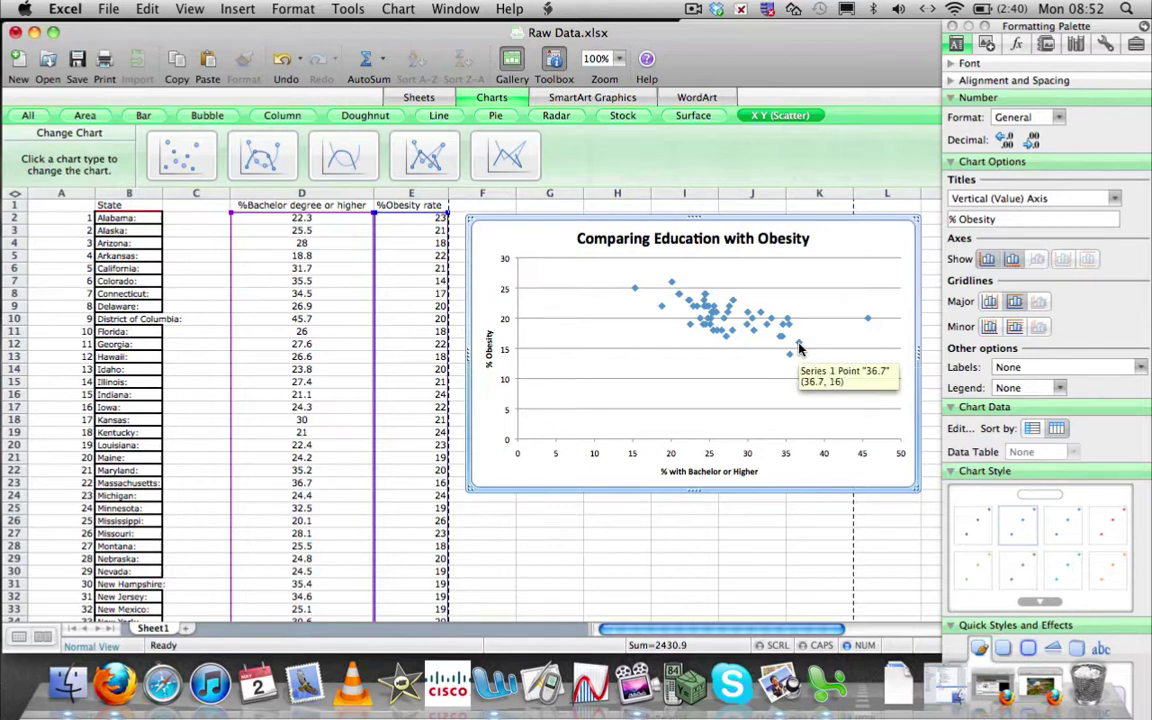
right_click(800, 348)
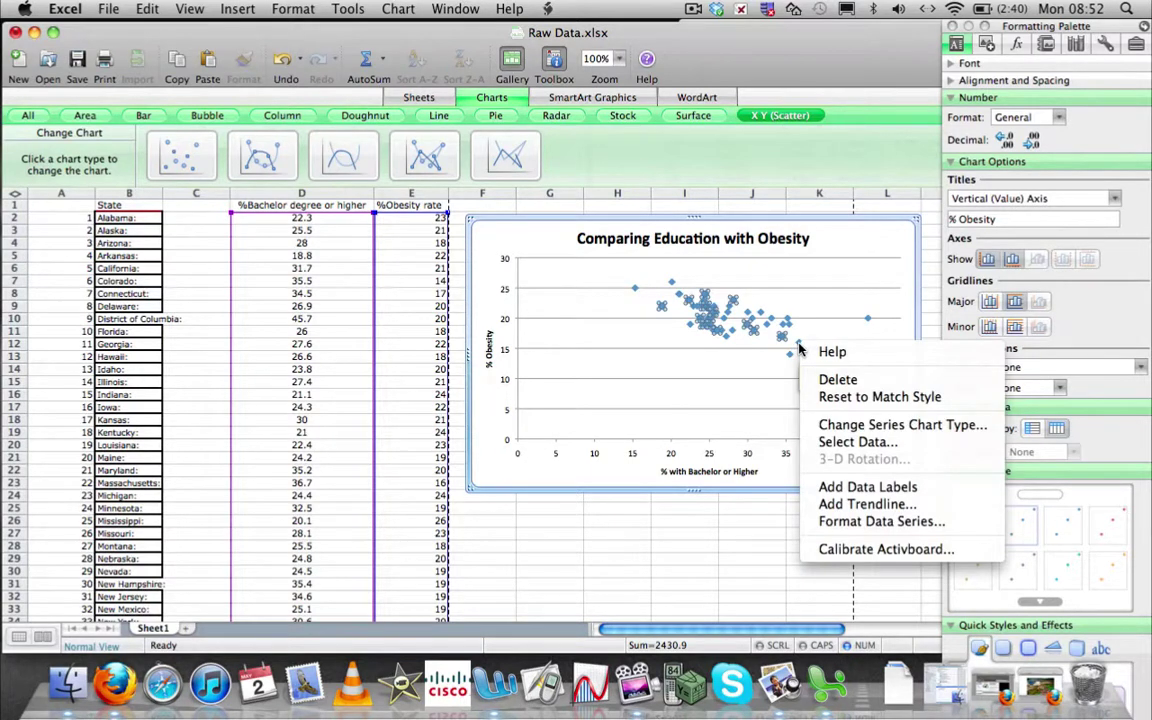
click(833, 505)
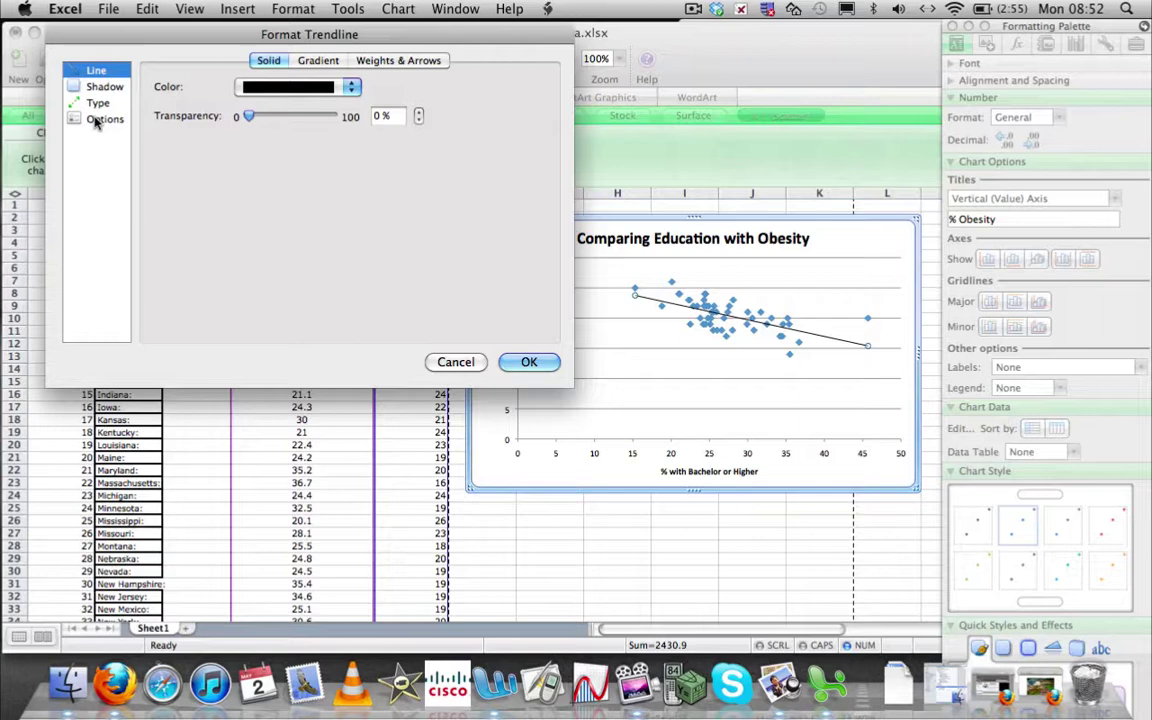
click(96, 120)
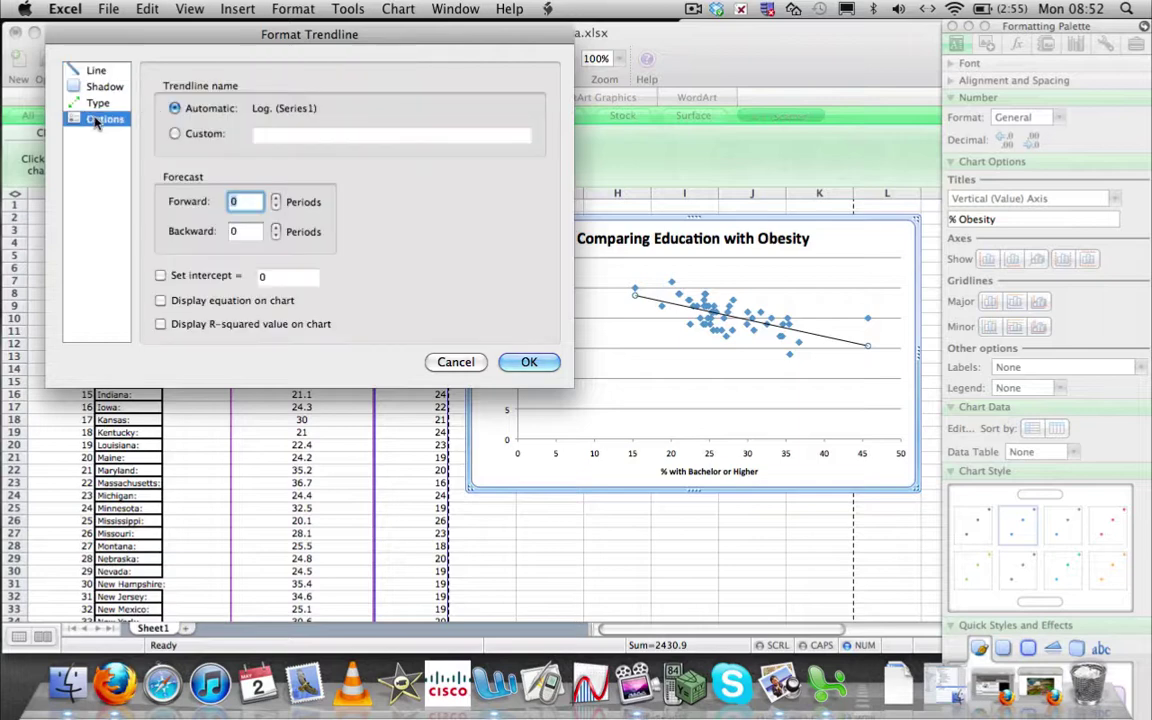
click(161, 325)
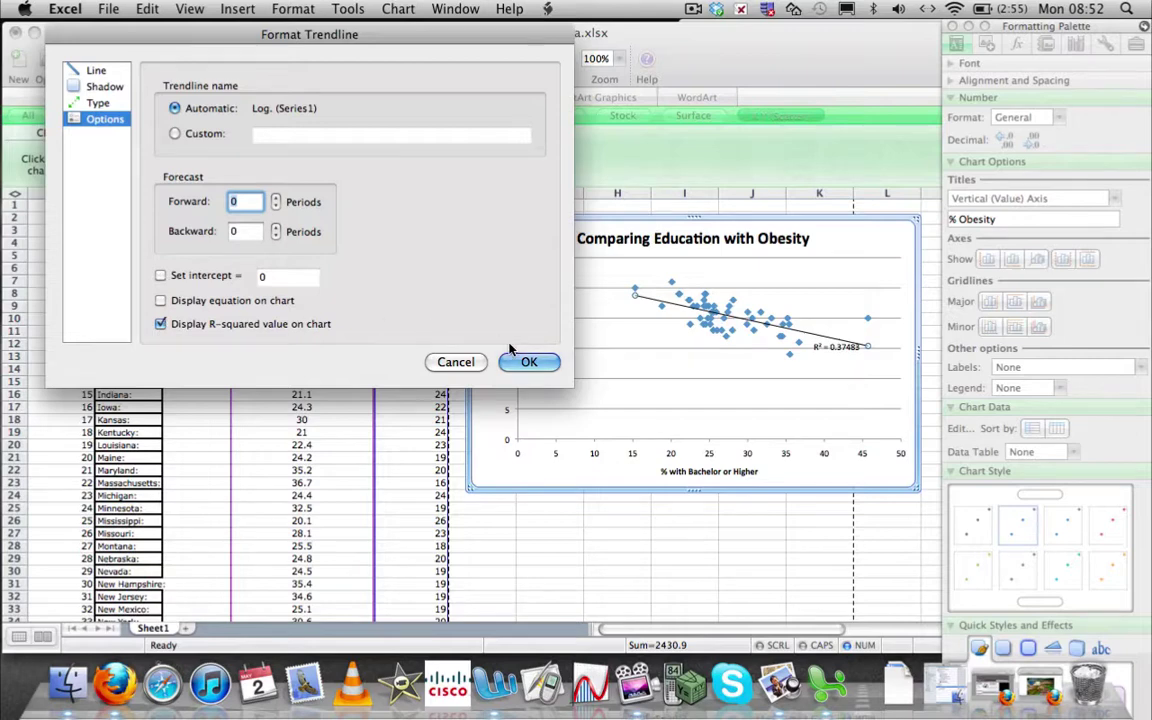
click(161, 300)
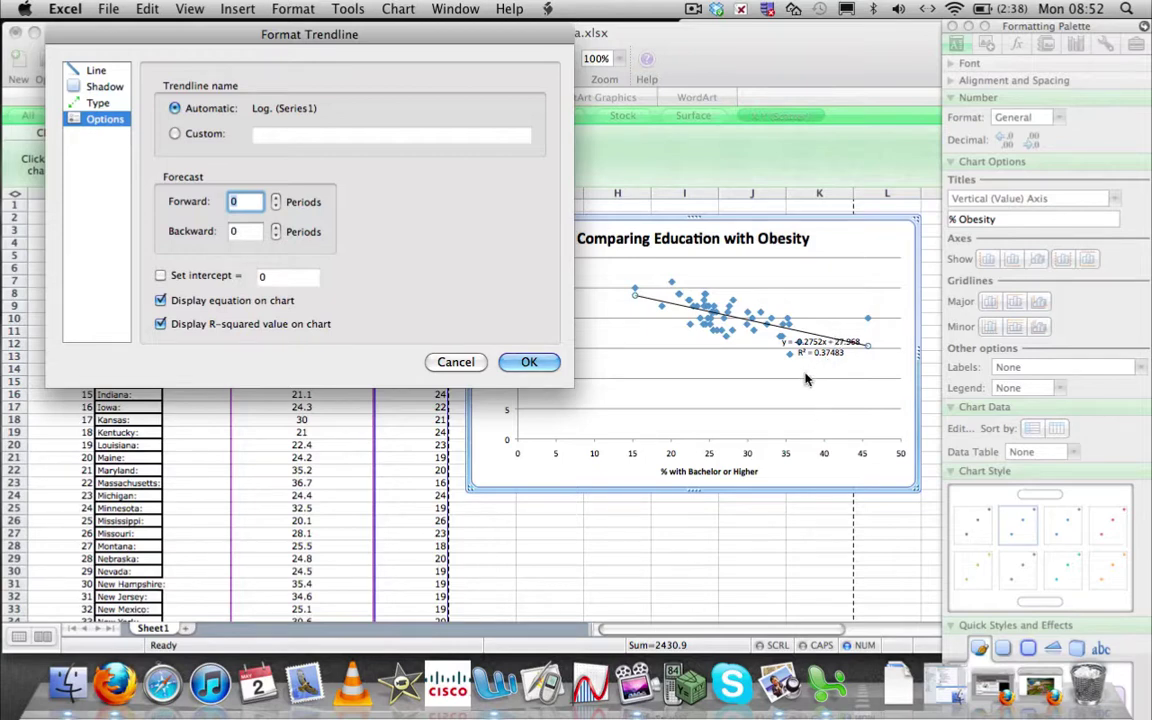
click(529, 362)
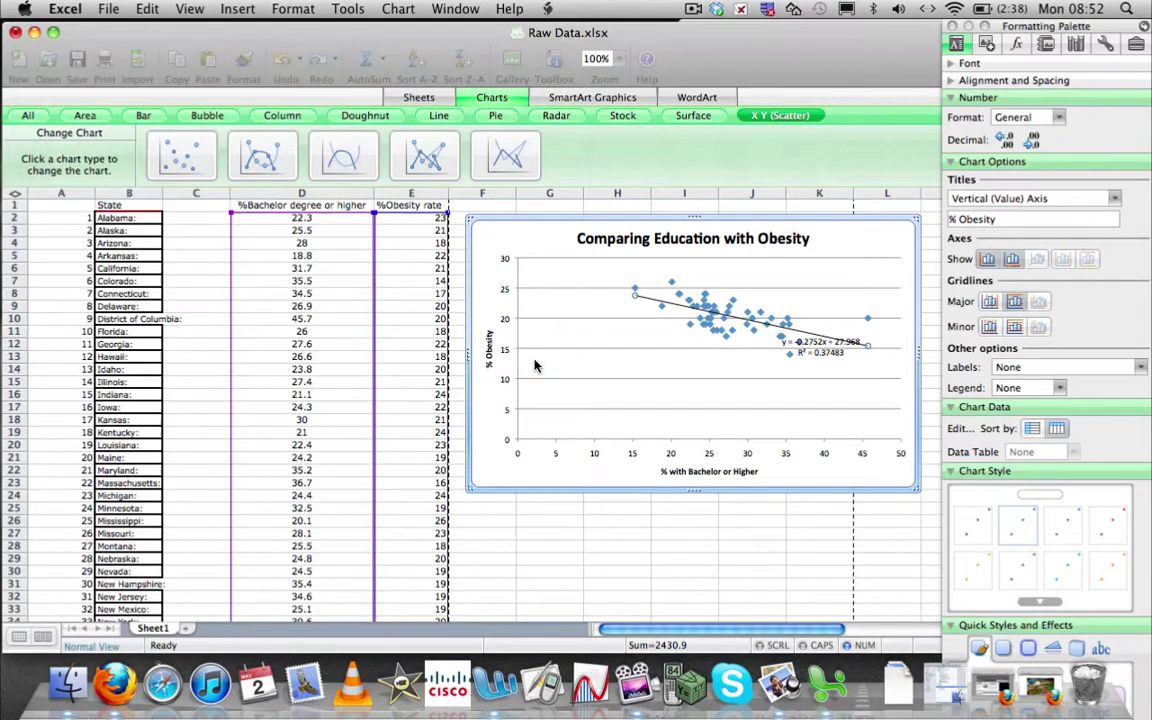
Copy the bachelor degree and obesity percentages of all states (D2:E52) beneath the X and Y headings, starting at cell F60.
scroll(653, 501, down, 5)
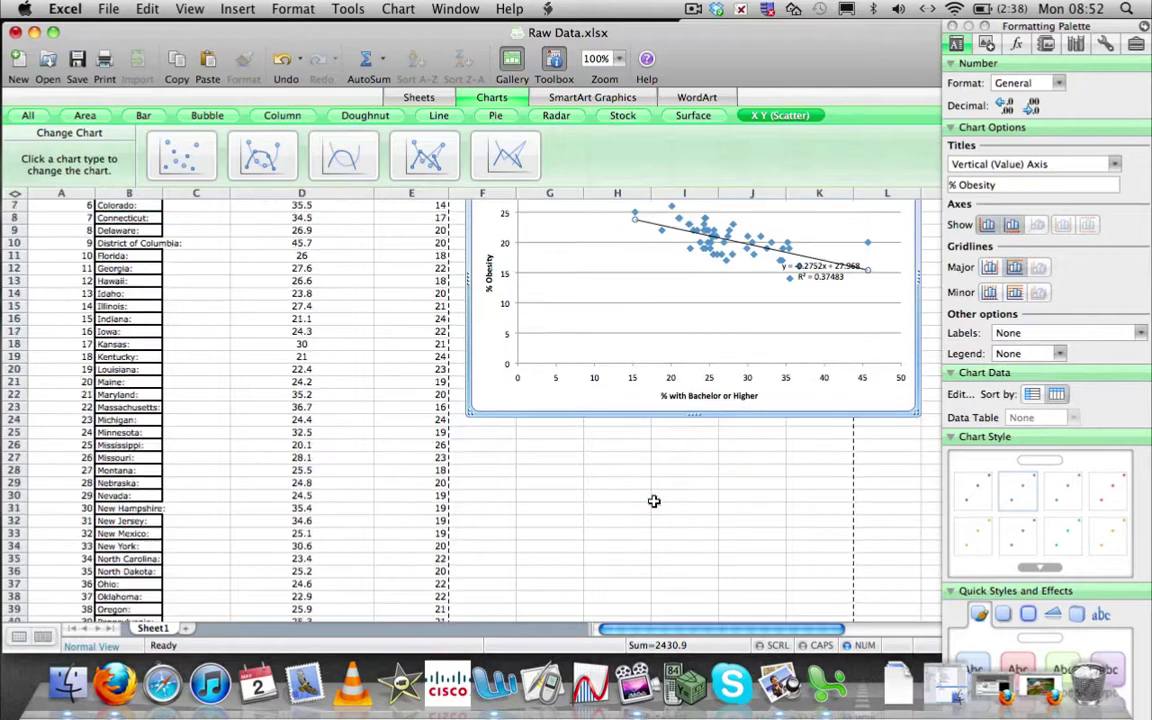
scroll(653, 501, down, 10)
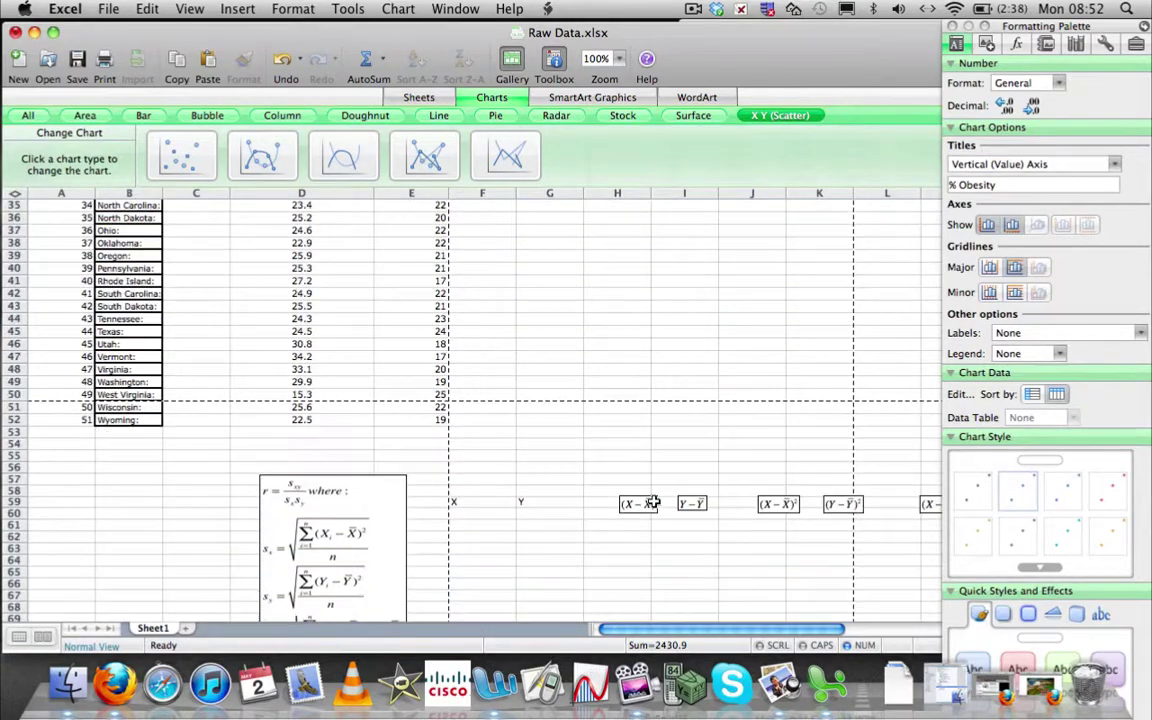
scroll(653, 501, down, 2)
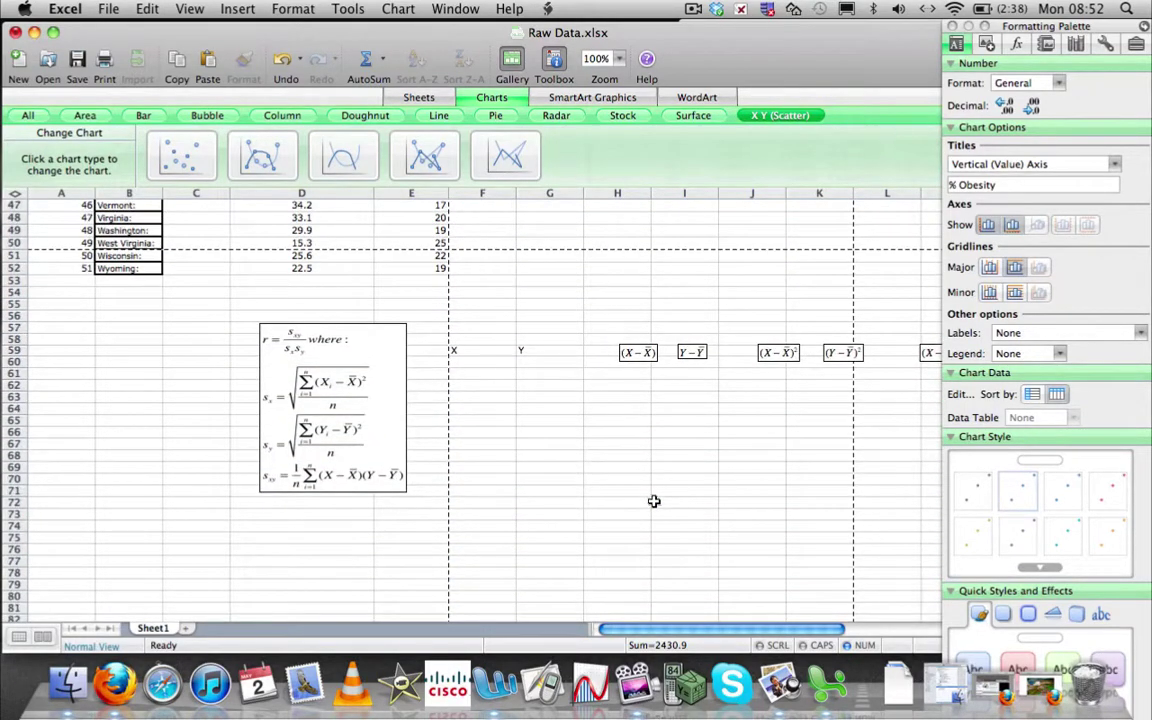
scroll(653, 501, up, 15)
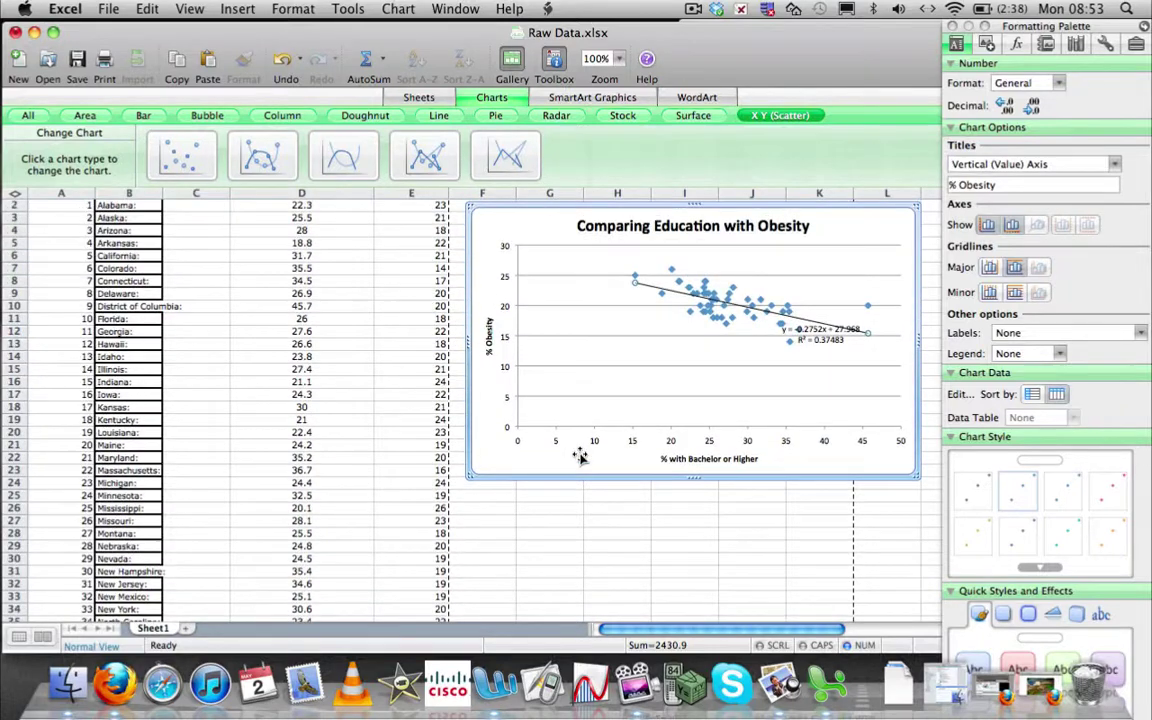
scroll(580, 456, up, 1)
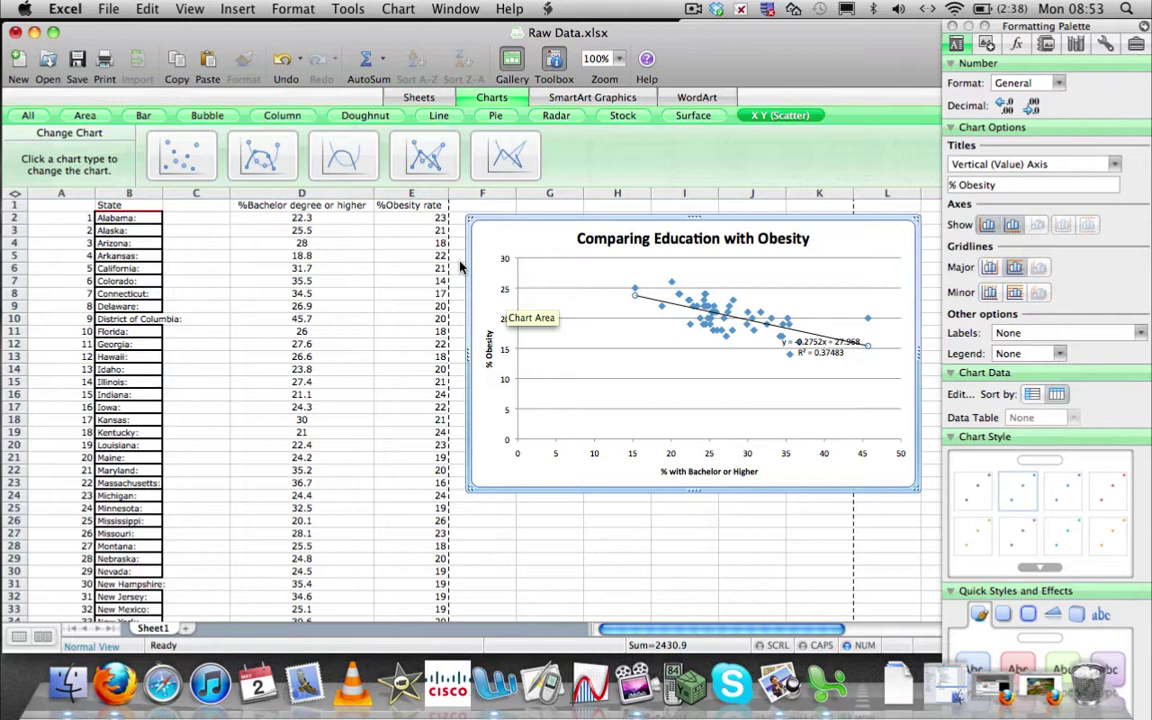
drag(300, 217, 405, 306)
drag(394, 352, 398, 533)
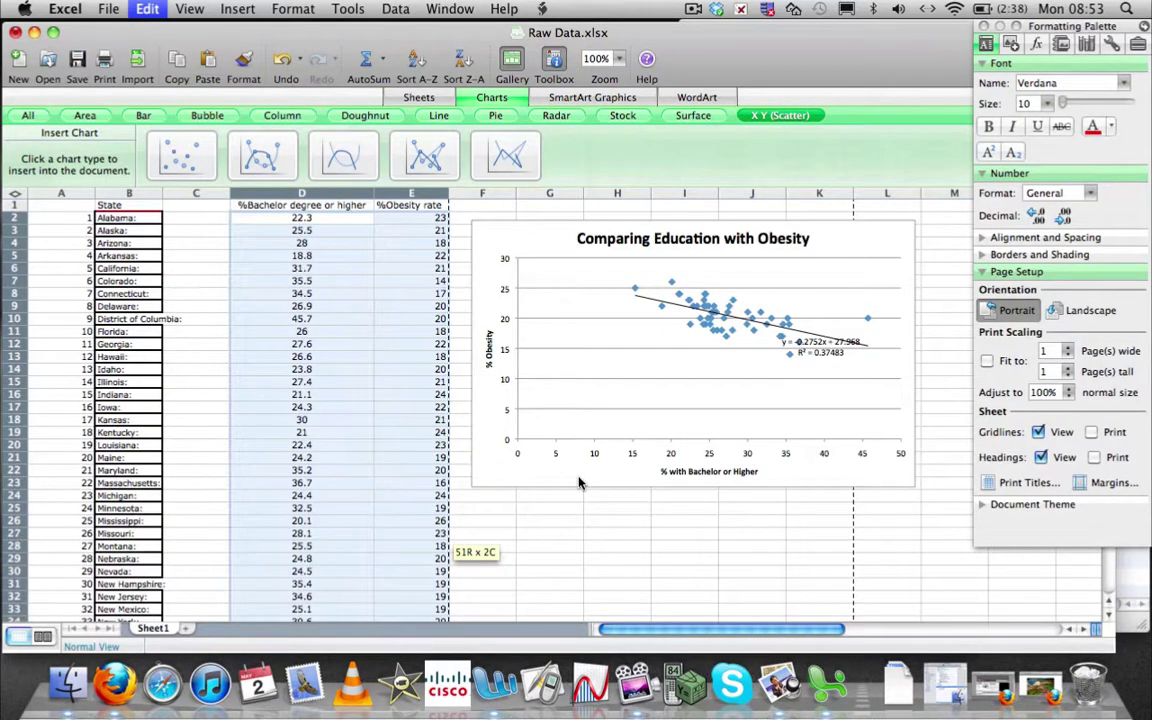
key(super+c)
scroll(555, 565, down, 15)
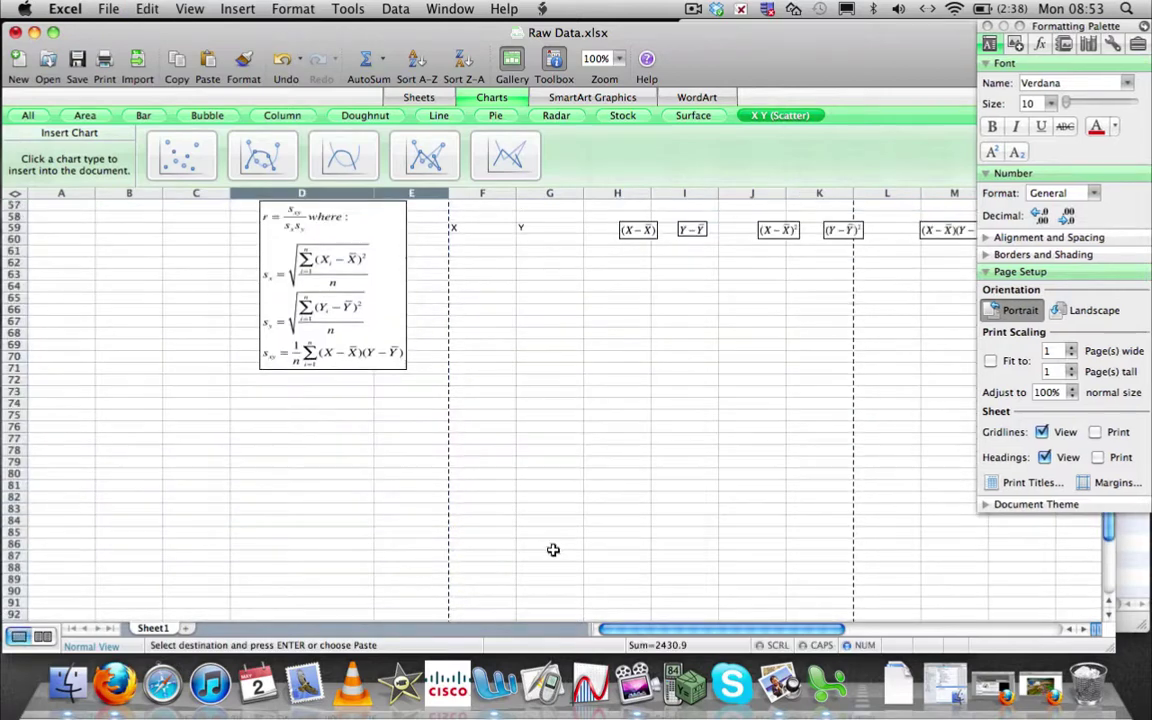
scroll(555, 550, up, 3)
click(477, 374)
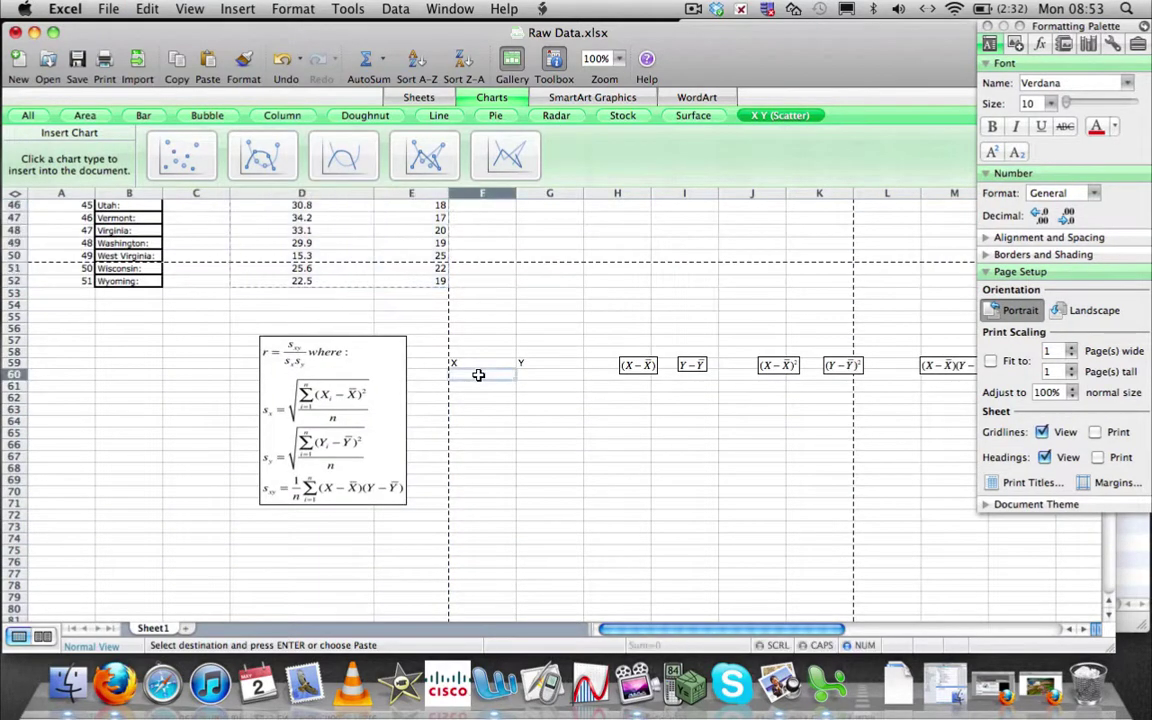
key(super+v)
Look over the pasted X and Y columns and the deviation headings beside them.
scroll(480, 374, down, 9)
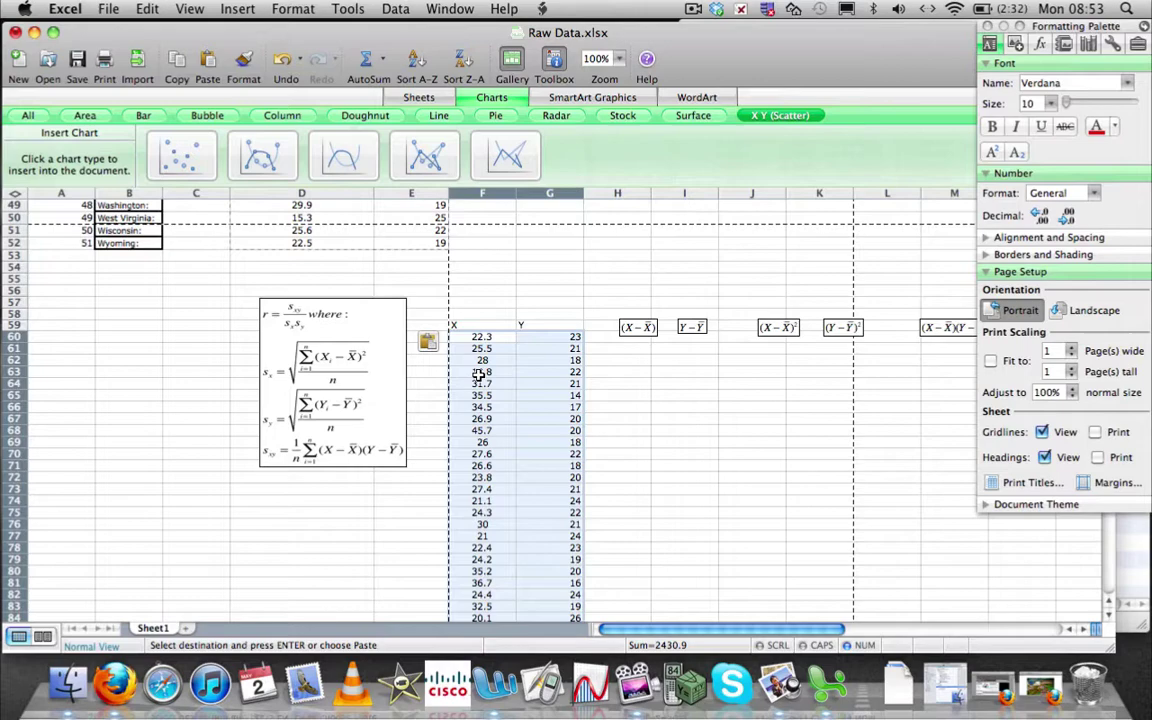
scroll(480, 374, up, 10)
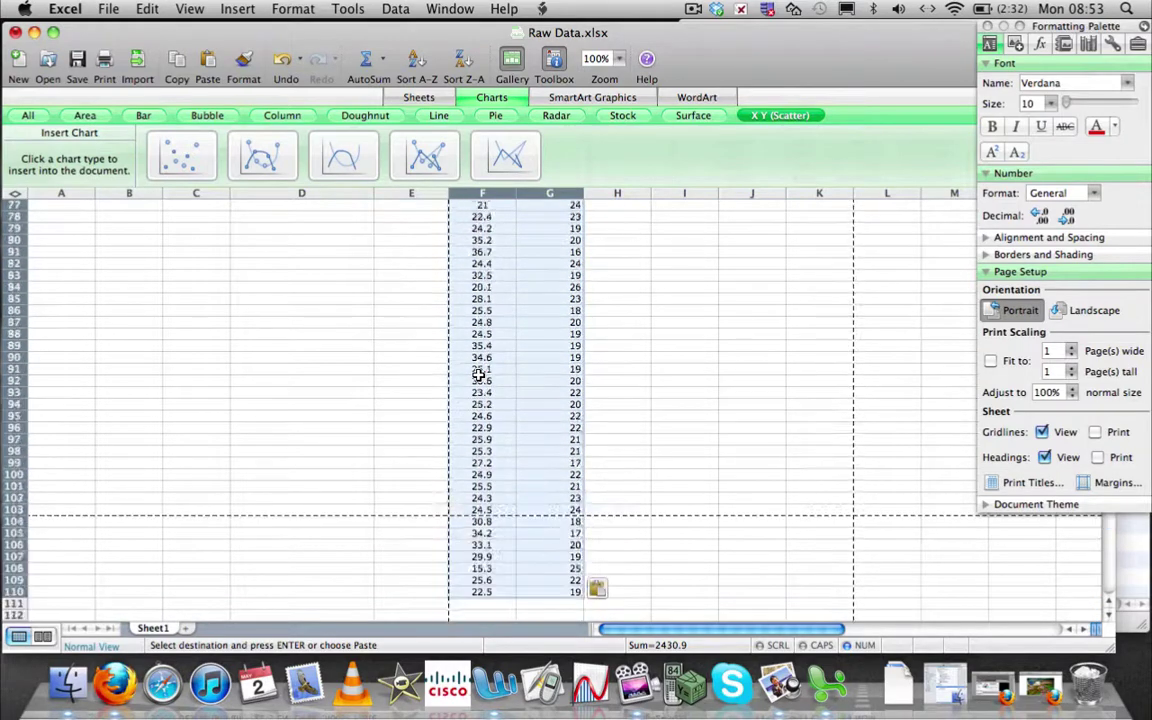
scroll(478, 375, down, 1)
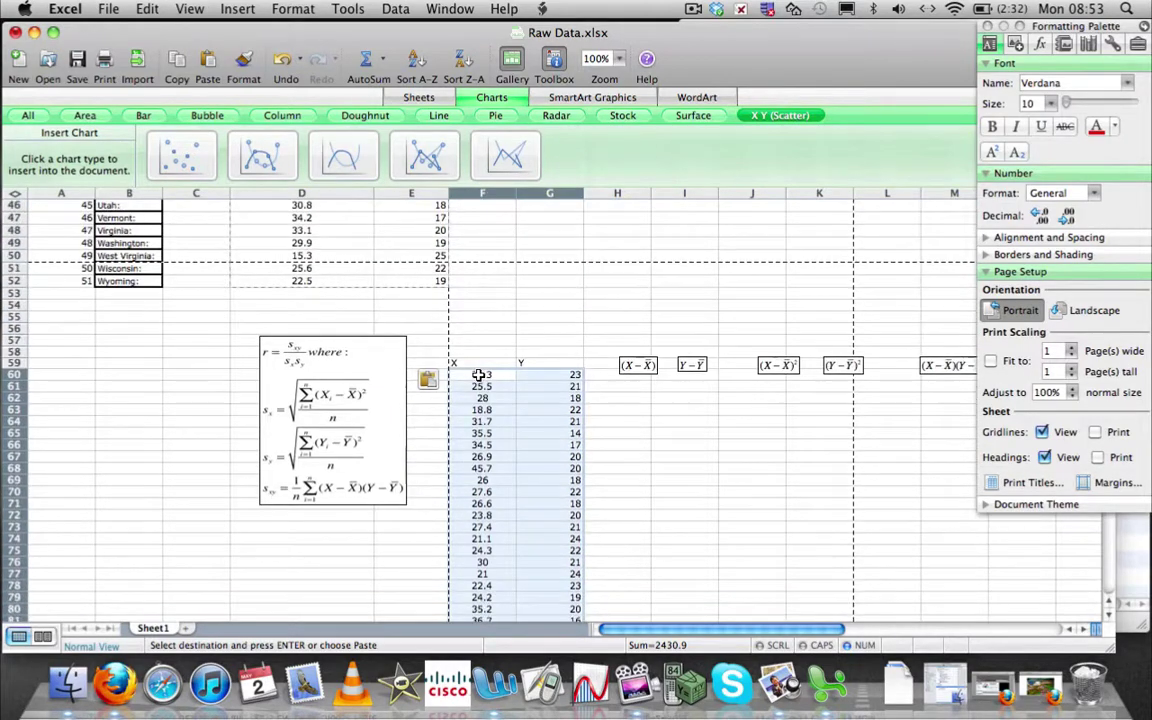
scroll(545, 383, right, 6)
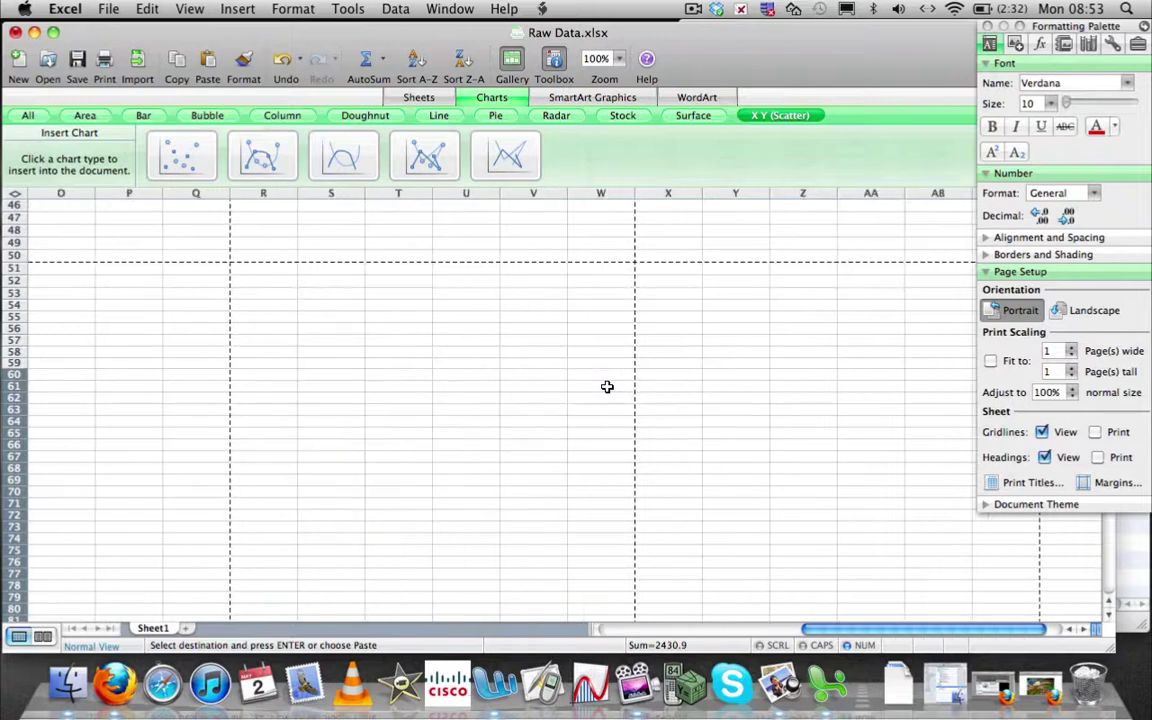
scroll(607, 386, left, 3)
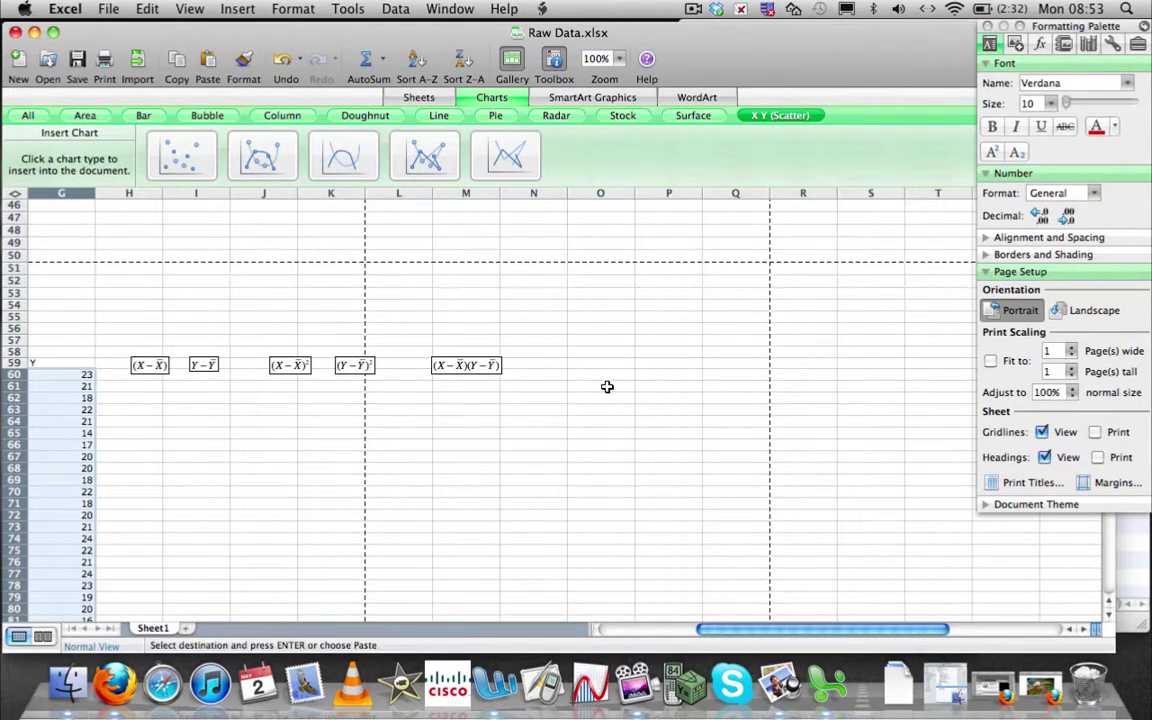
scroll(607, 388, up, 1)
scroll(507, 412, left, 3)
scroll(507, 412, right, 1)
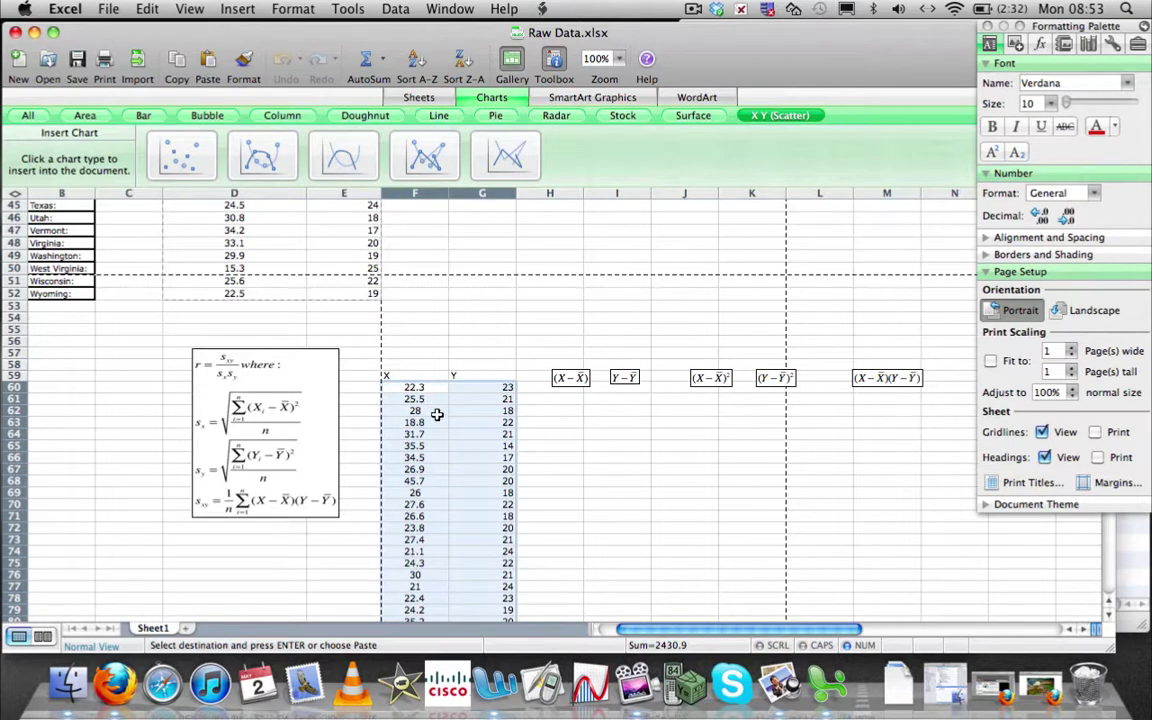
Move the pasted X and Y values down one row so they start at cell F61.
click(414, 388)
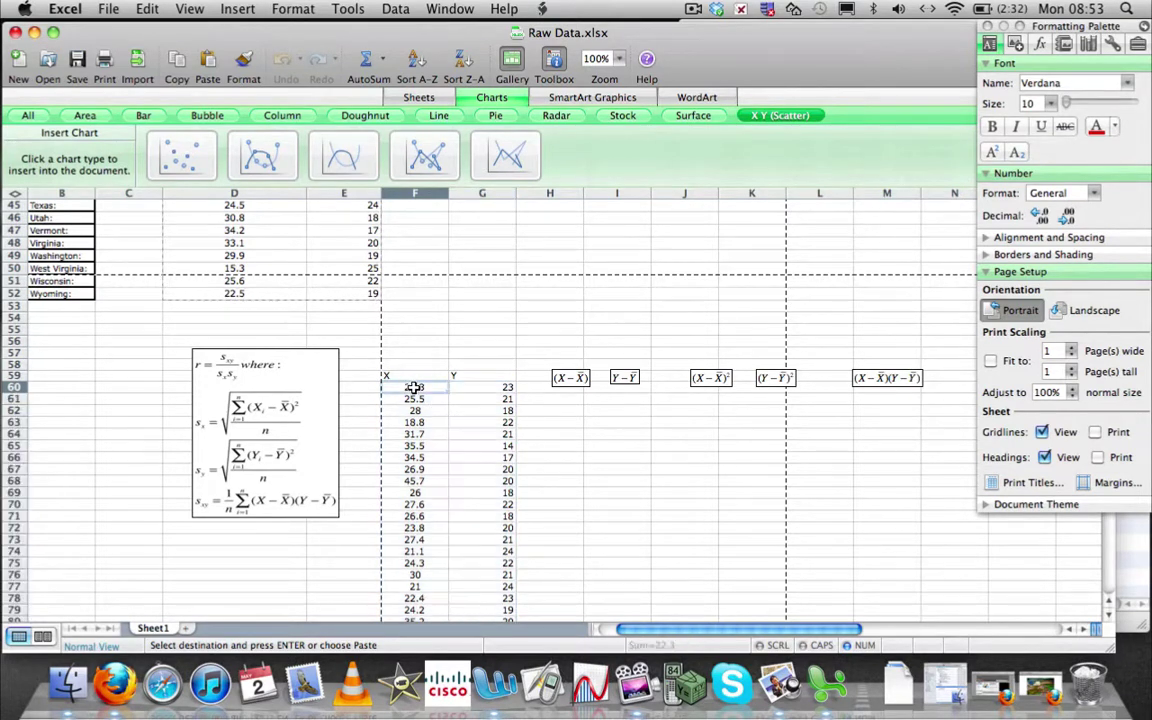
drag(414, 388, 494, 521)
scroll(494, 521, up, 13)
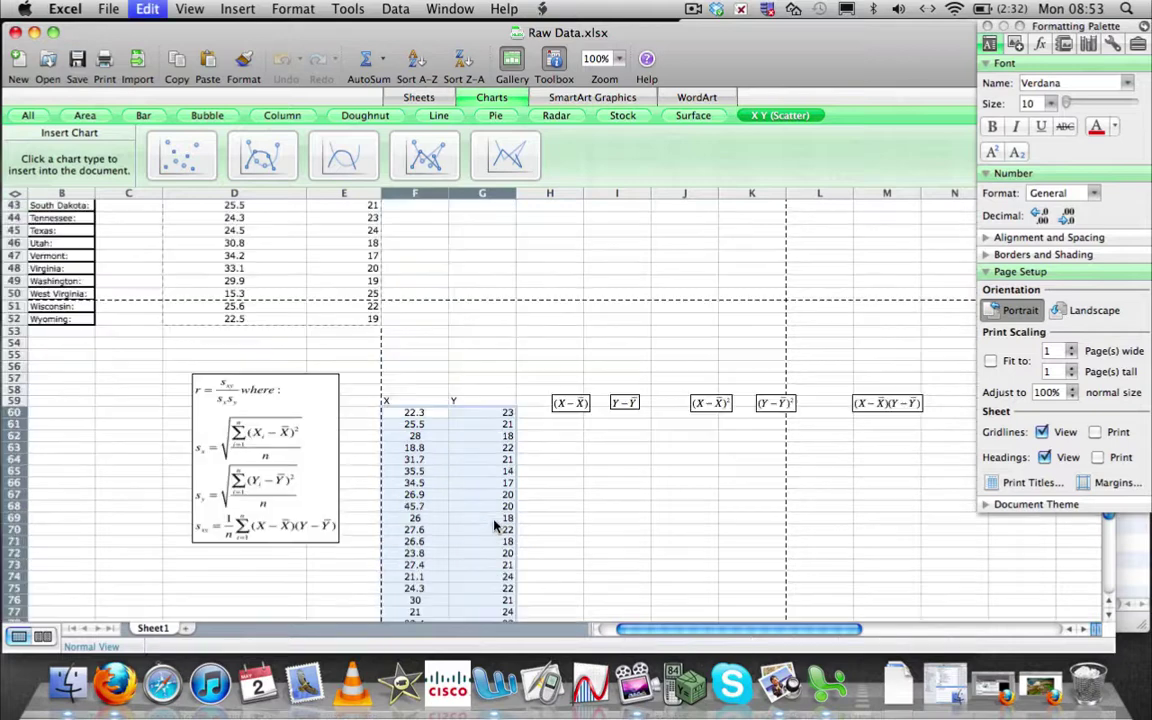
click(398, 425)
key(super+v)
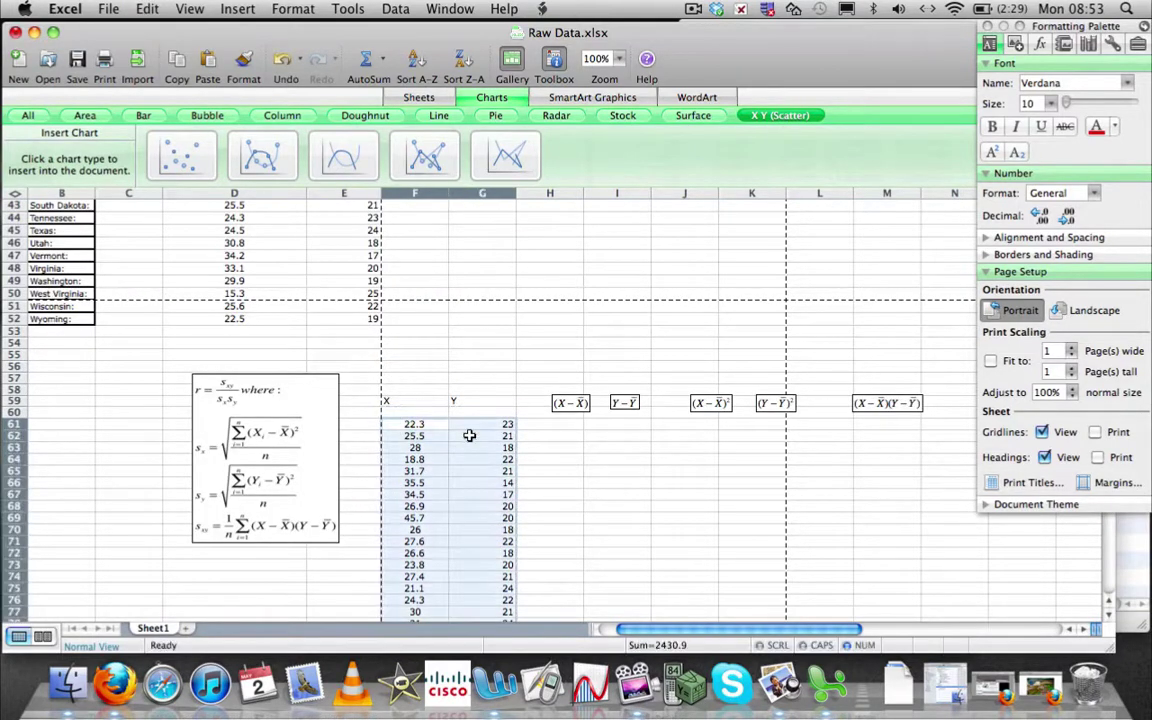
click(403, 412)
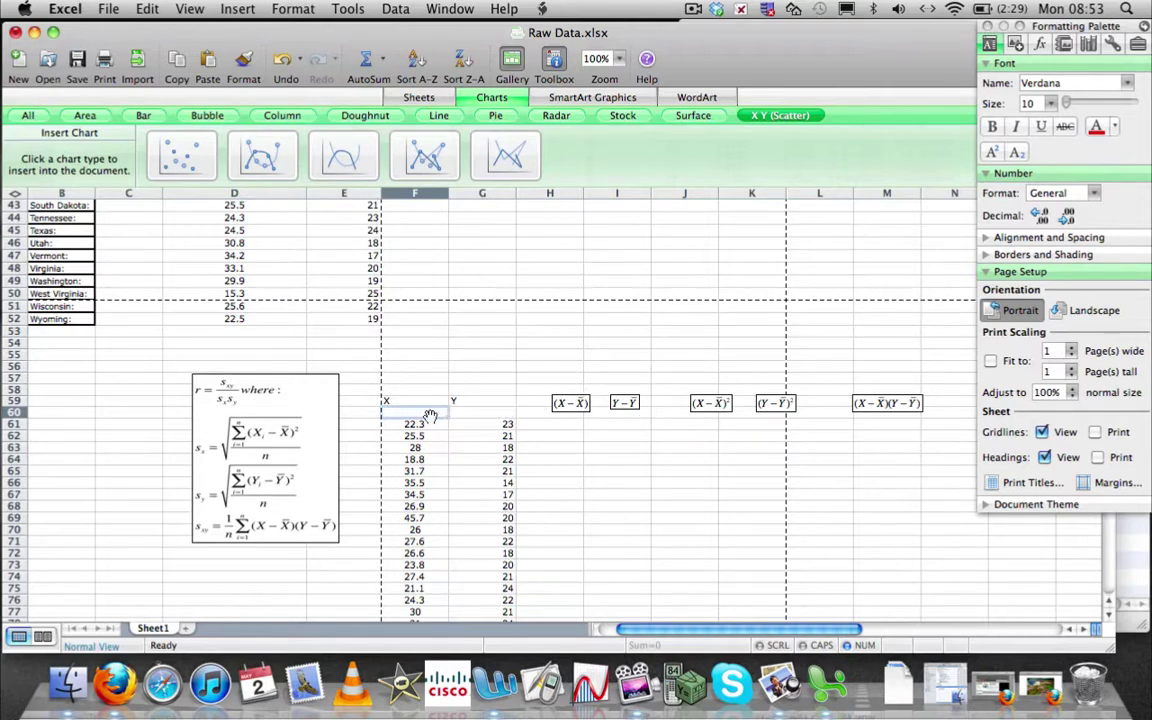
scroll(318, 381, up, 15)
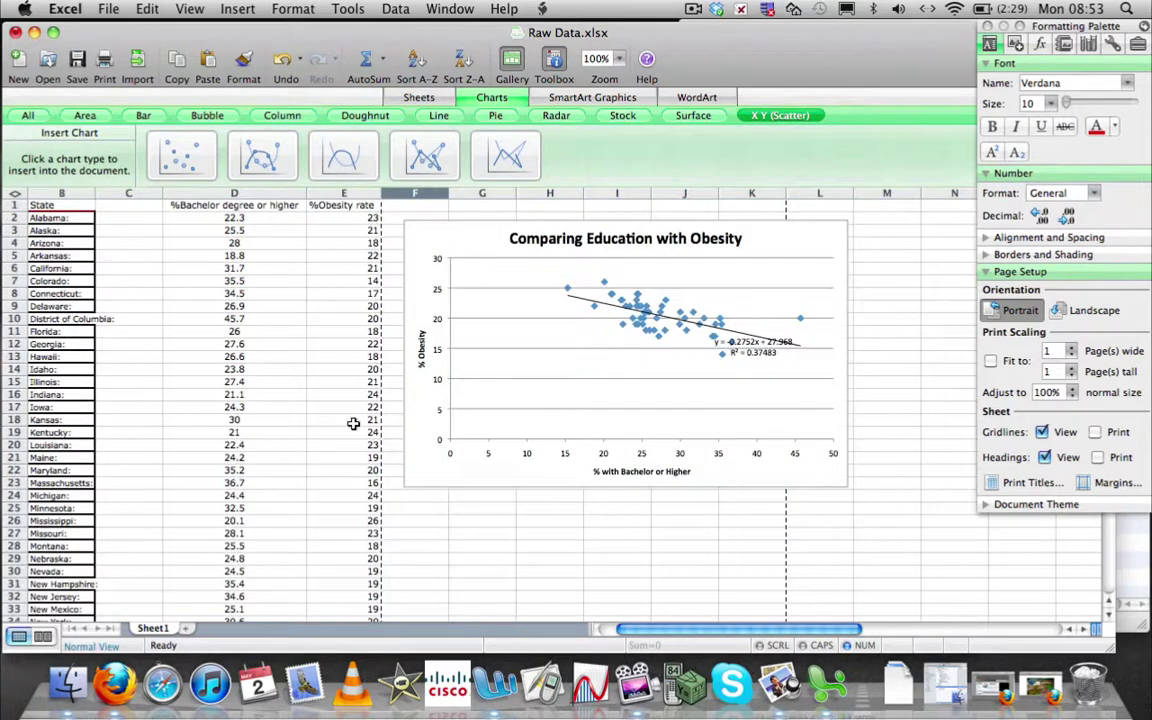
scroll(318, 381, right, 3)
scroll(240, 295, left, 5)
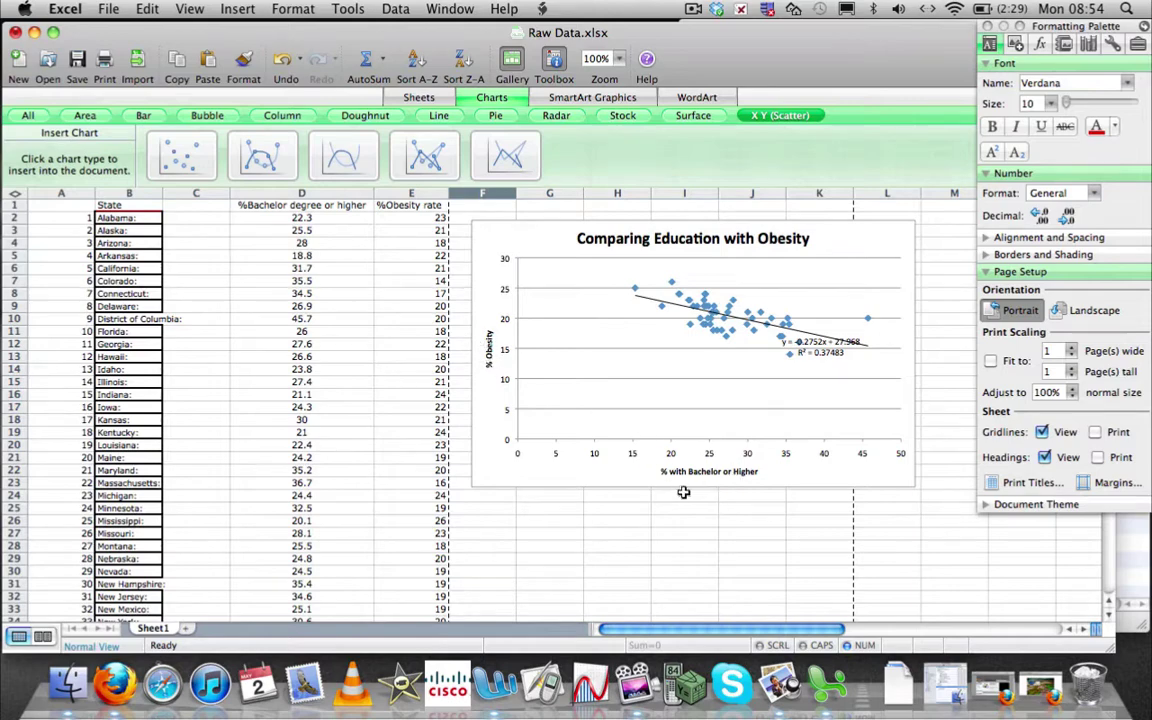
scroll(450, 518, down, 6)
scroll(450, 518, down, 13)
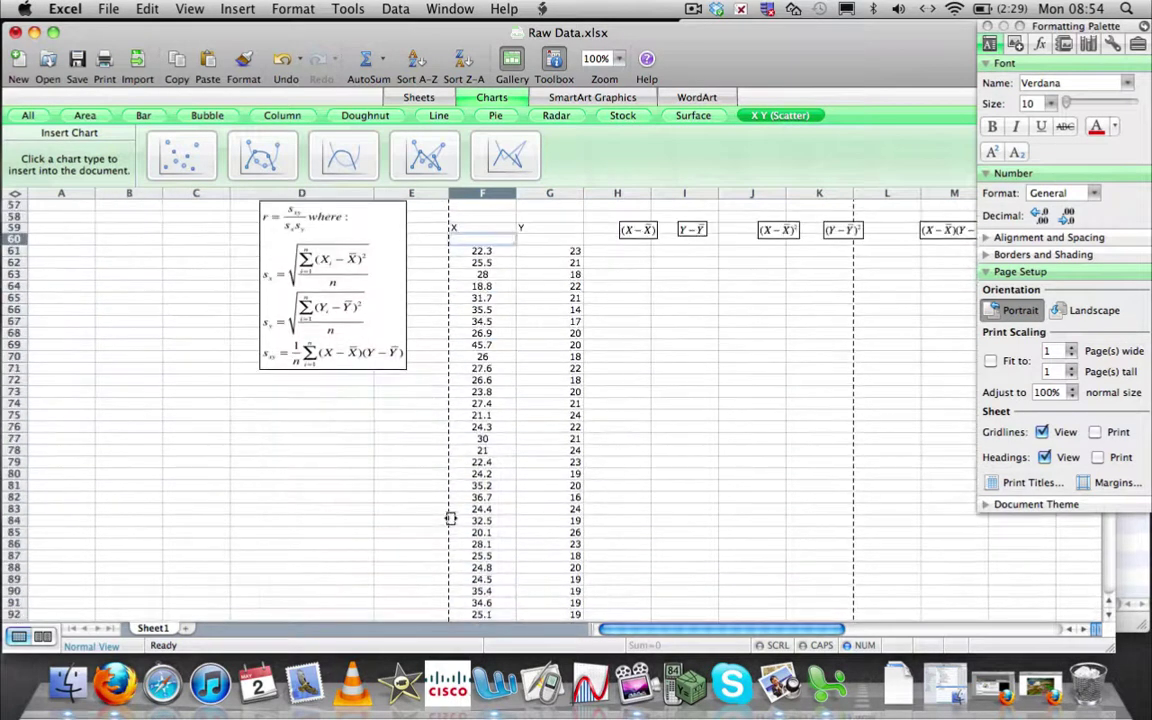
click(627, 253)
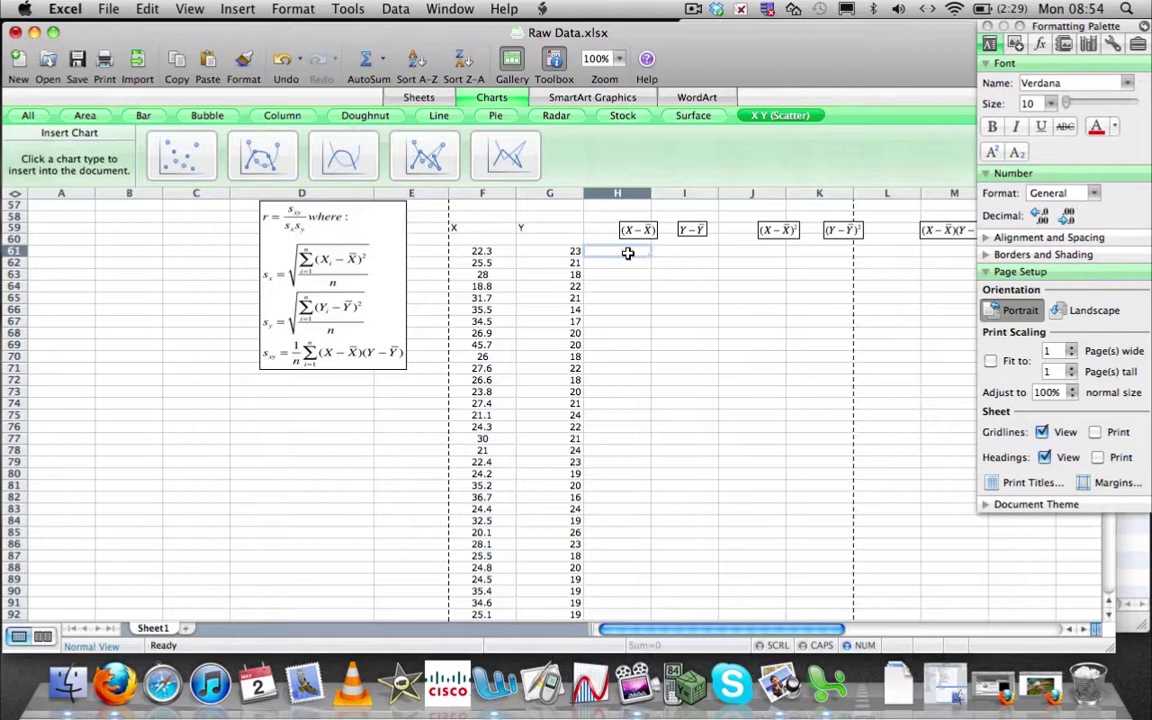
scroll(640, 228, right, 4)
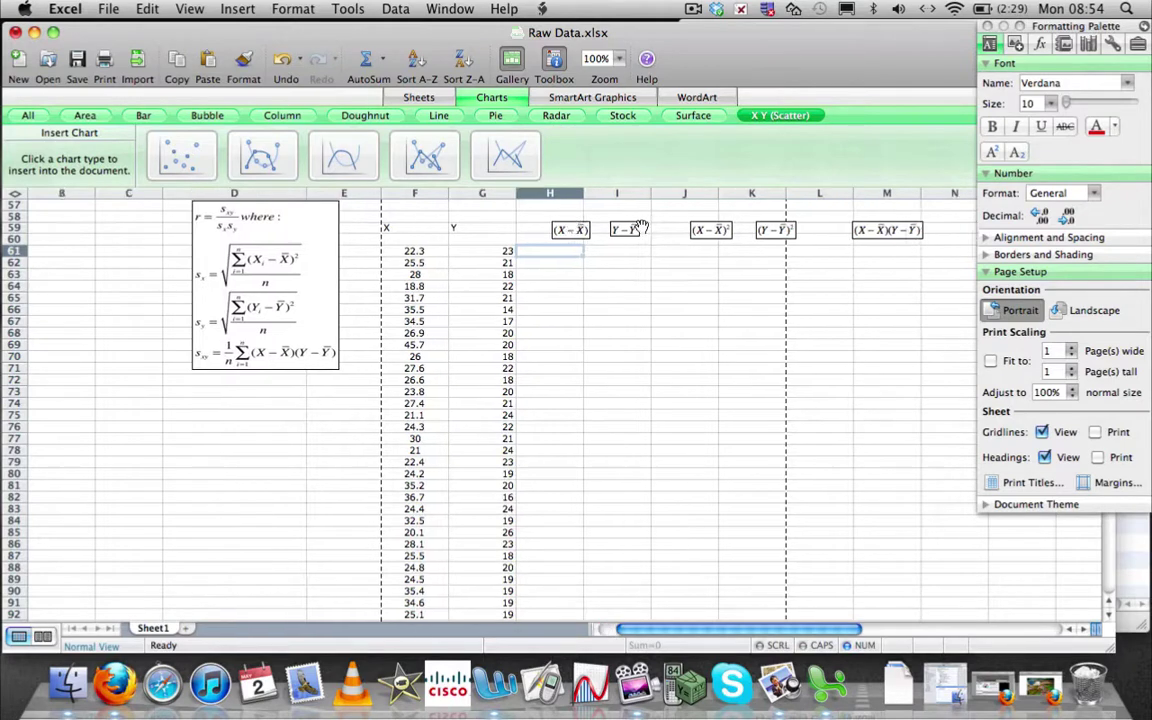
scroll(640, 228, left, 3)
text(=)
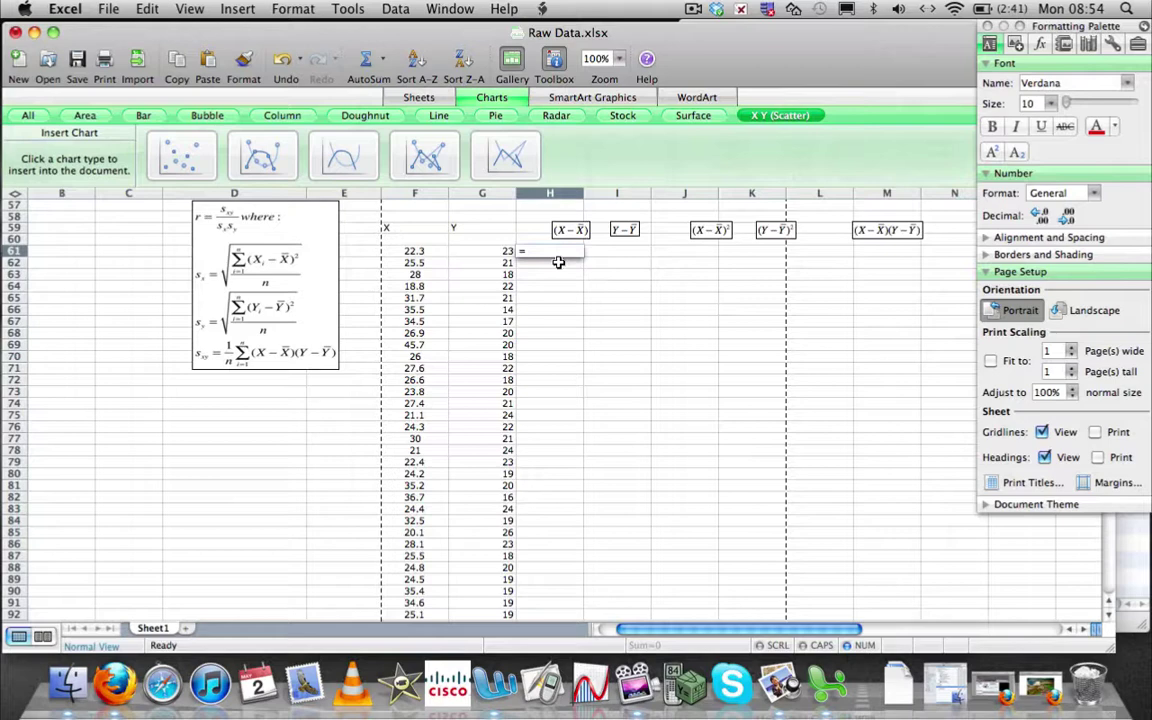
click(442, 262)
click(433, 254)
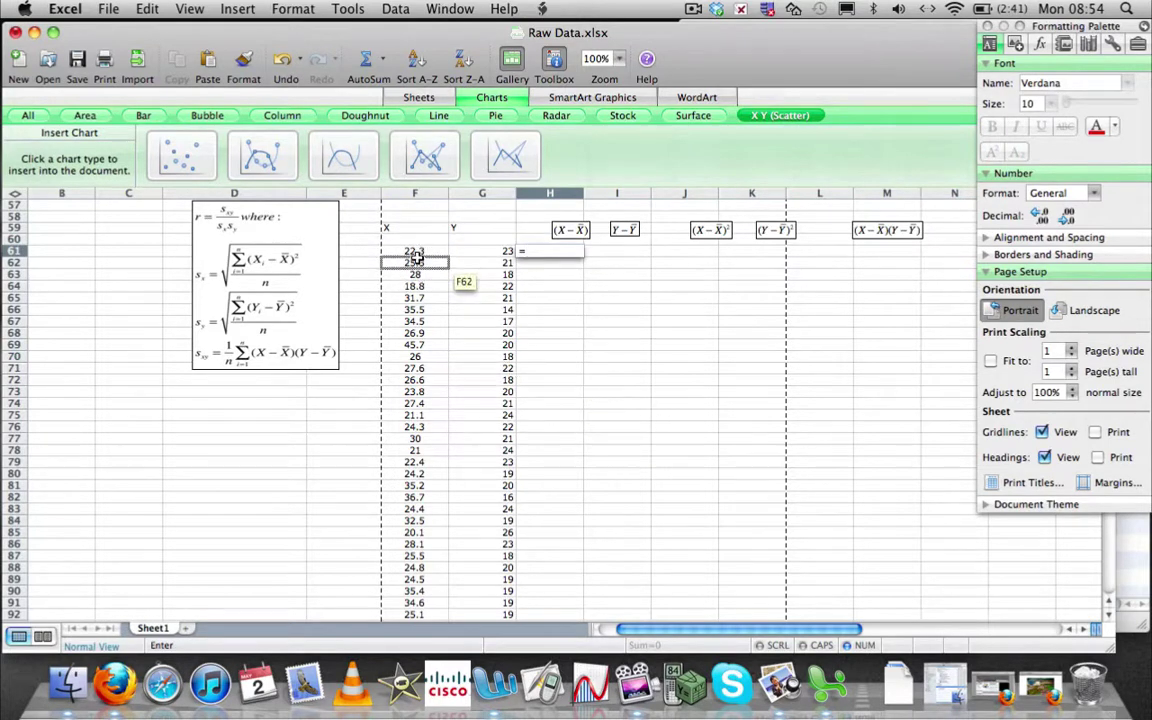
click(416, 256)
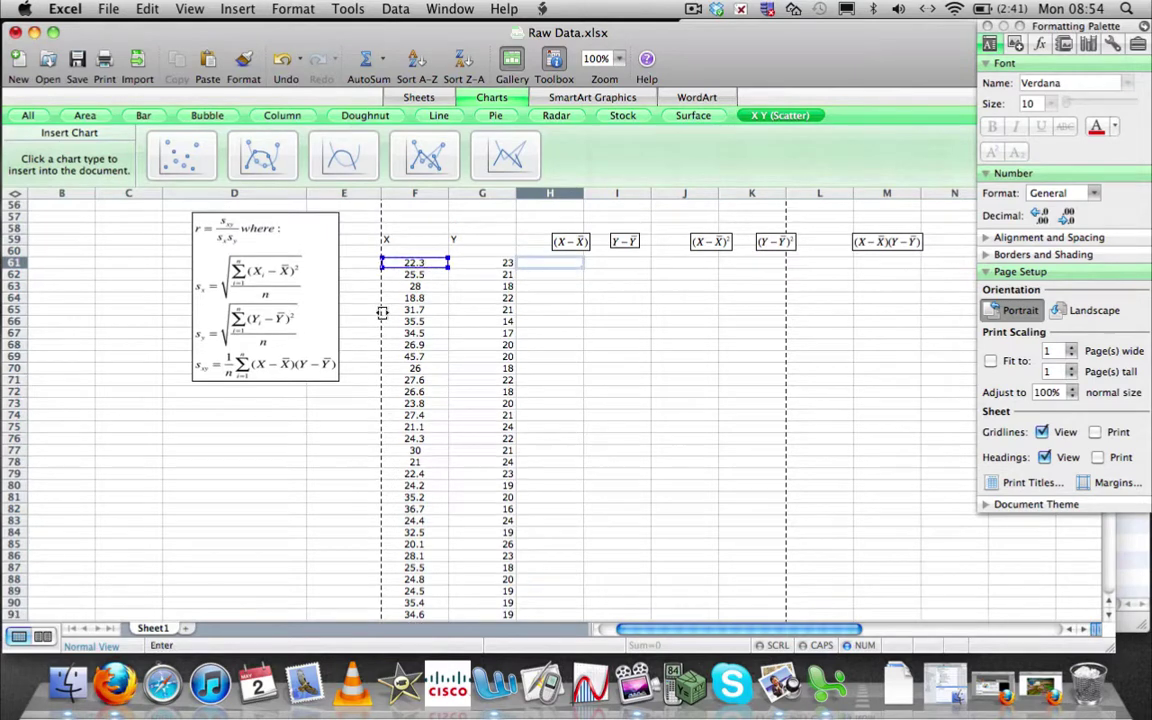
scroll(381, 313, up, 5)
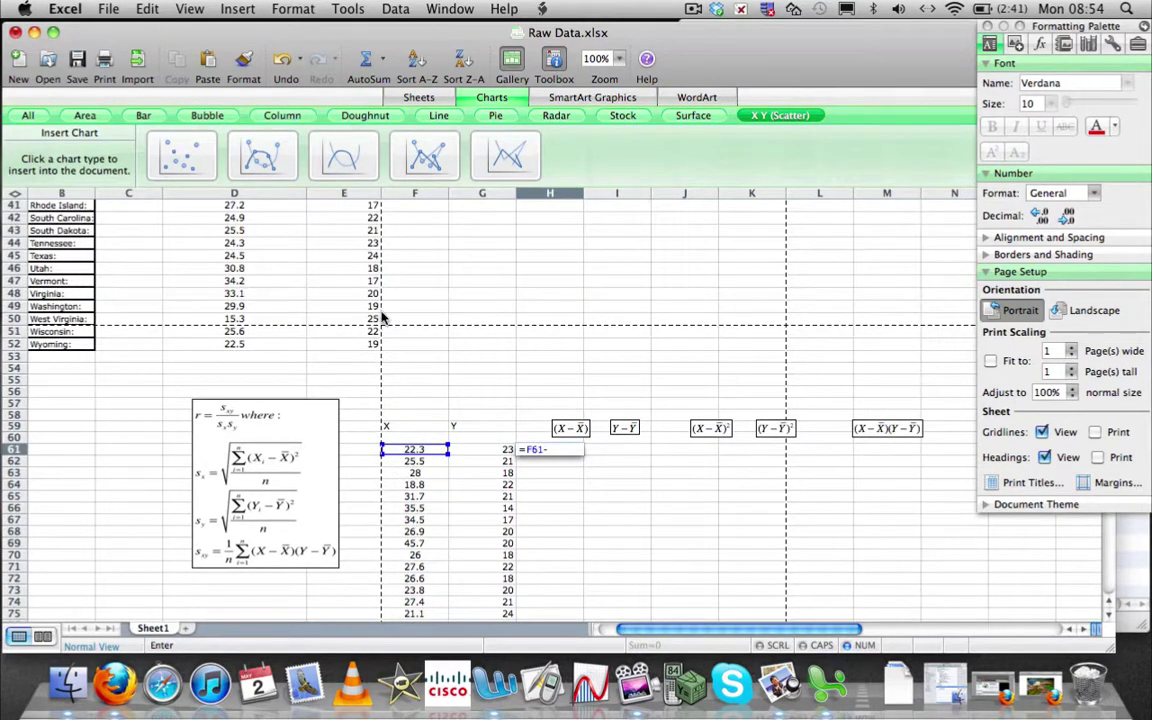
key(Return)
click(656, 410)
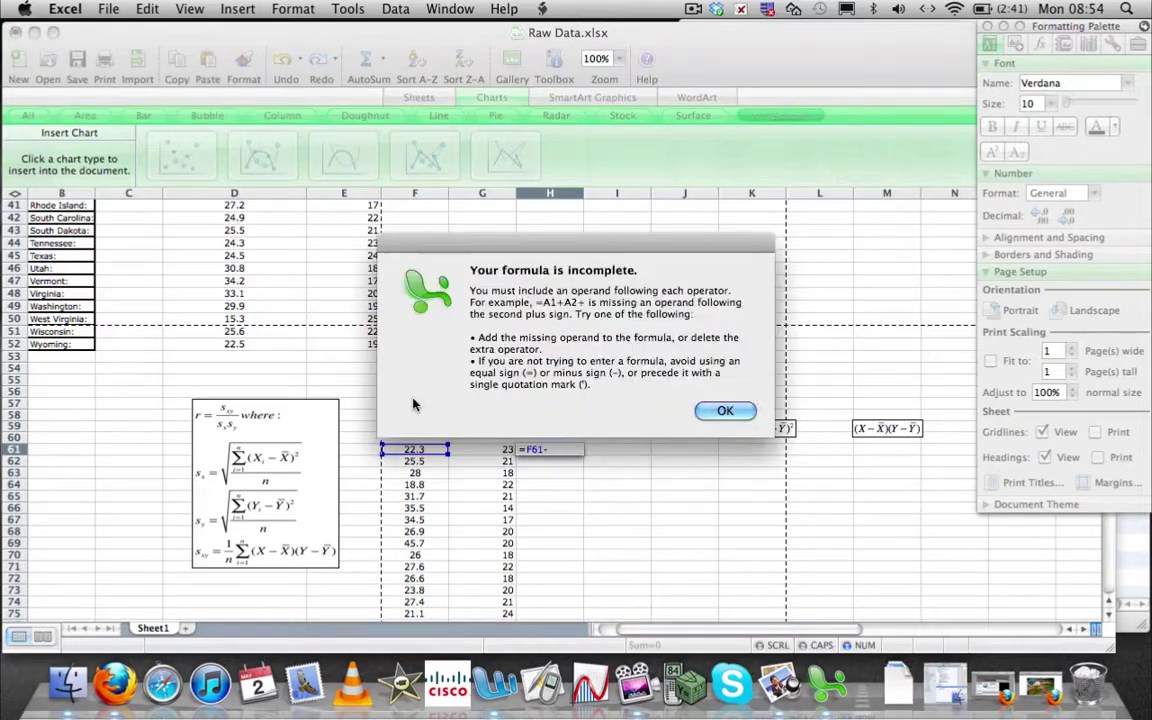
click(727, 410)
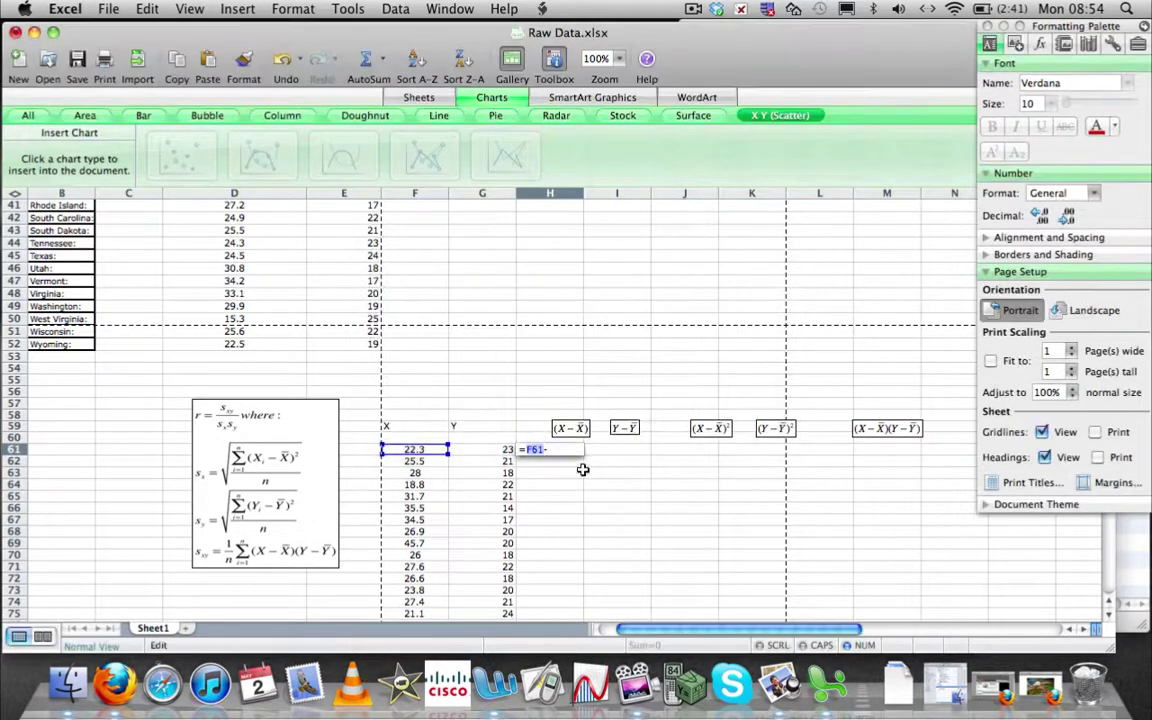
key(Delete)
key(Delete)
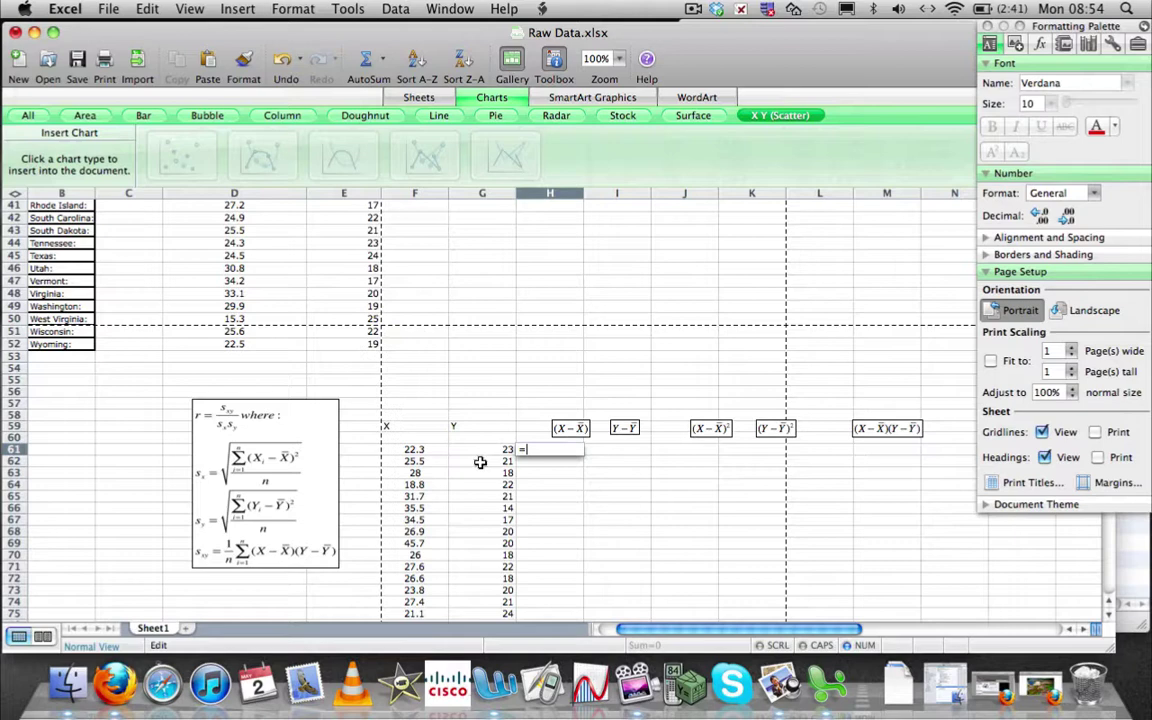
Try to compute the average of the bachelor degree percentages in column D inside the formula in cell H61.
click(234, 356)
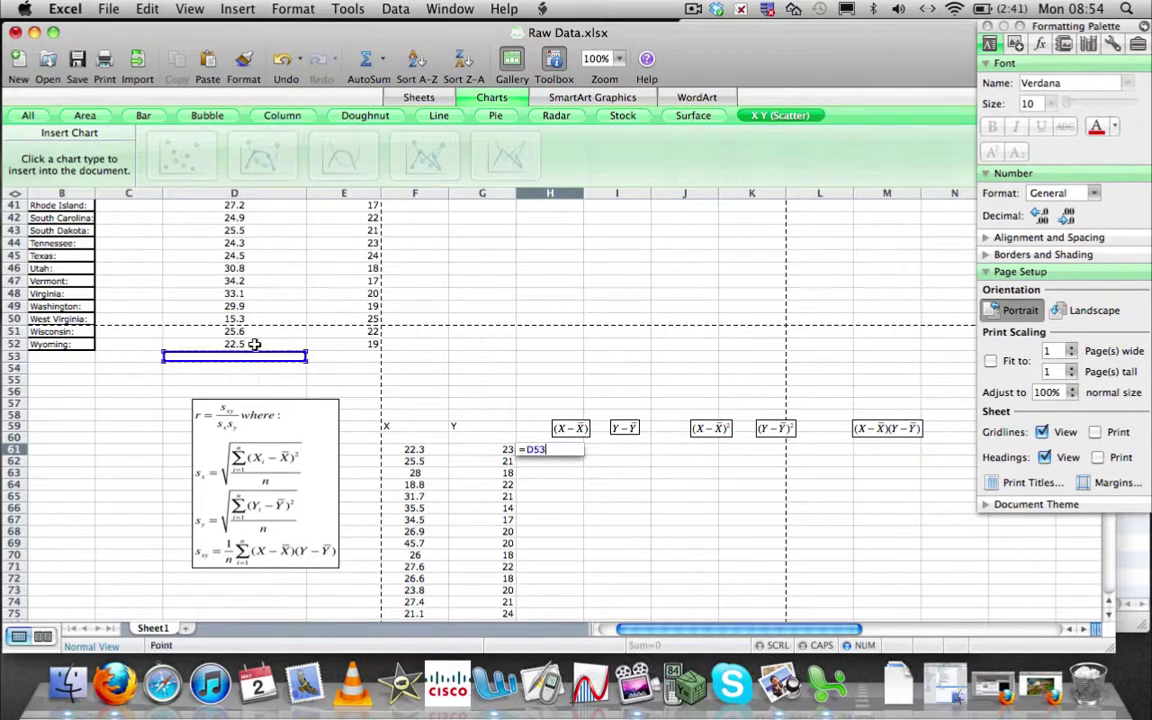
click(382, 60)
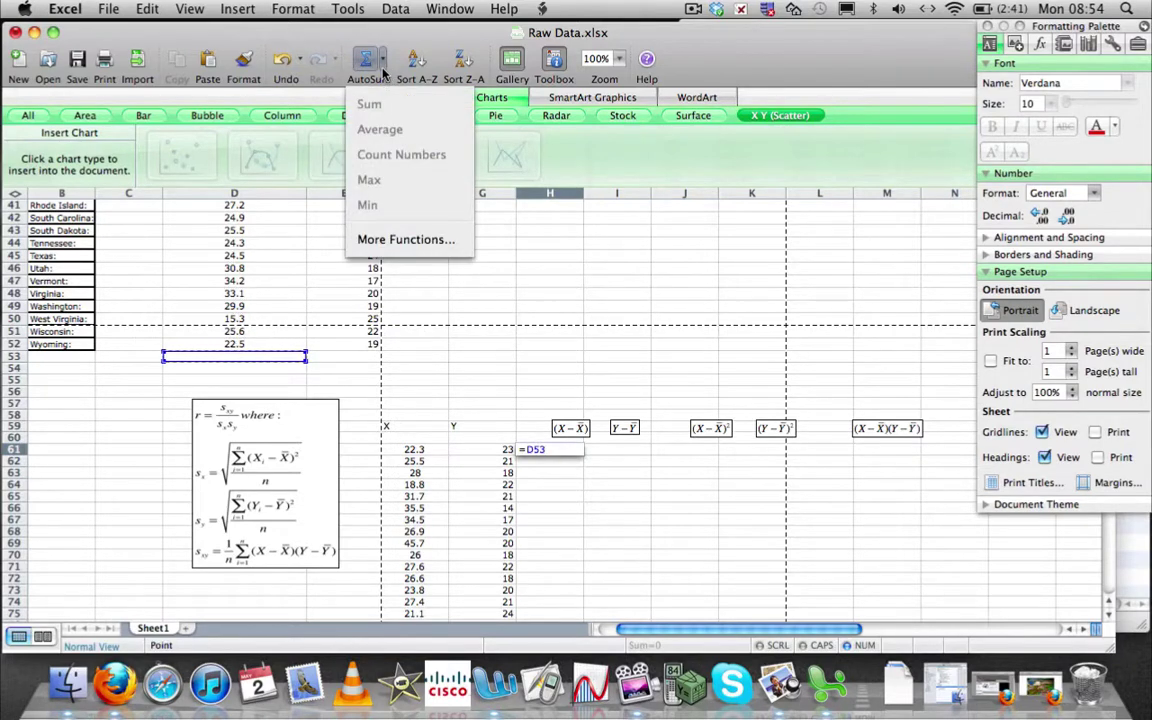
click(379, 133)
scroll(271, 348, up, 15)
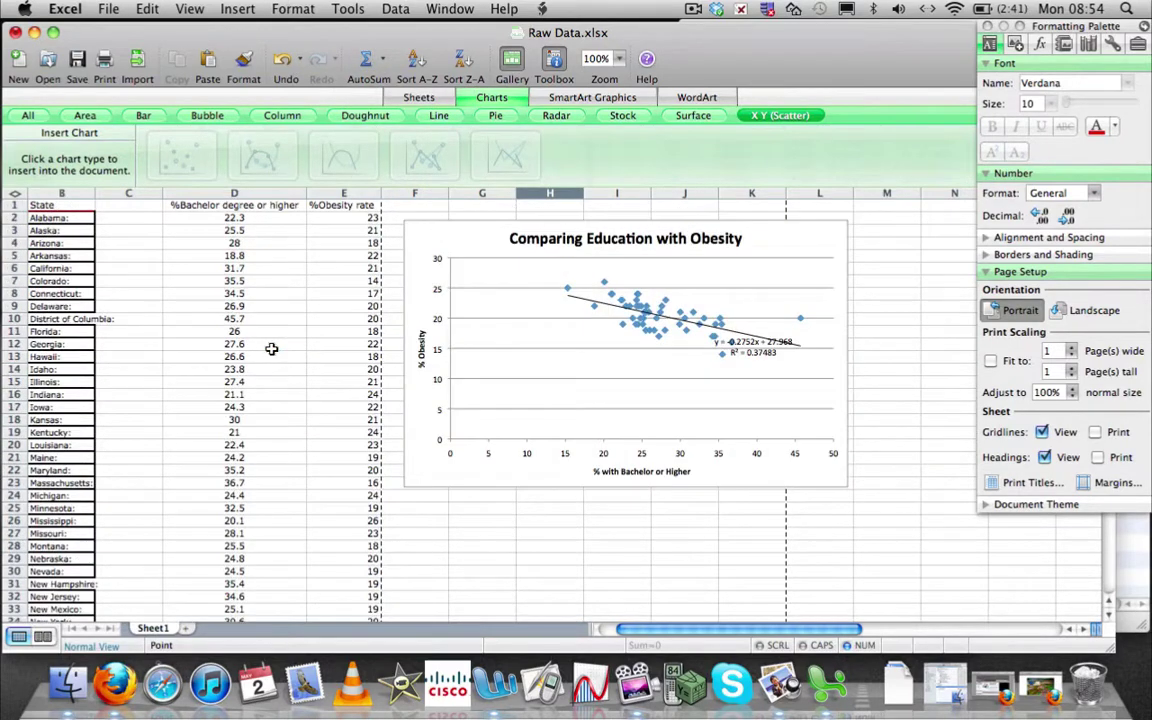
drag(230, 216, 230, 490)
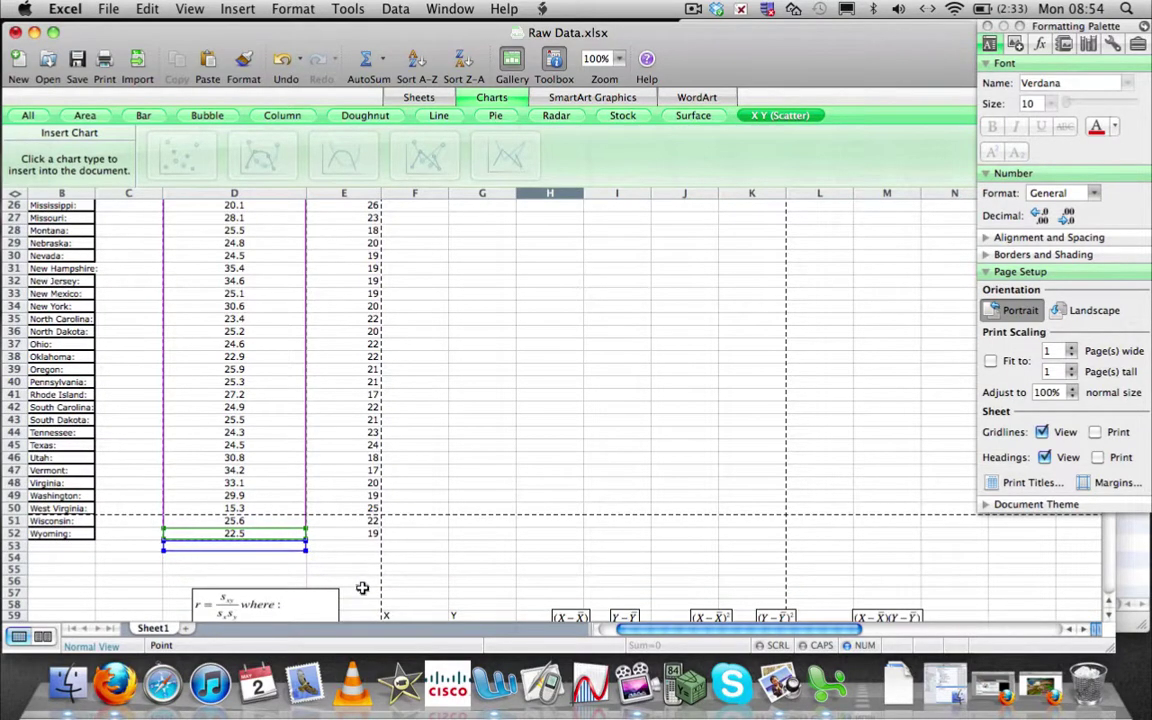
key(Return)
Calculate the average of the bachelor degree percentages D2:D52 in cell D53.
scroll(220, 440, up, 10)
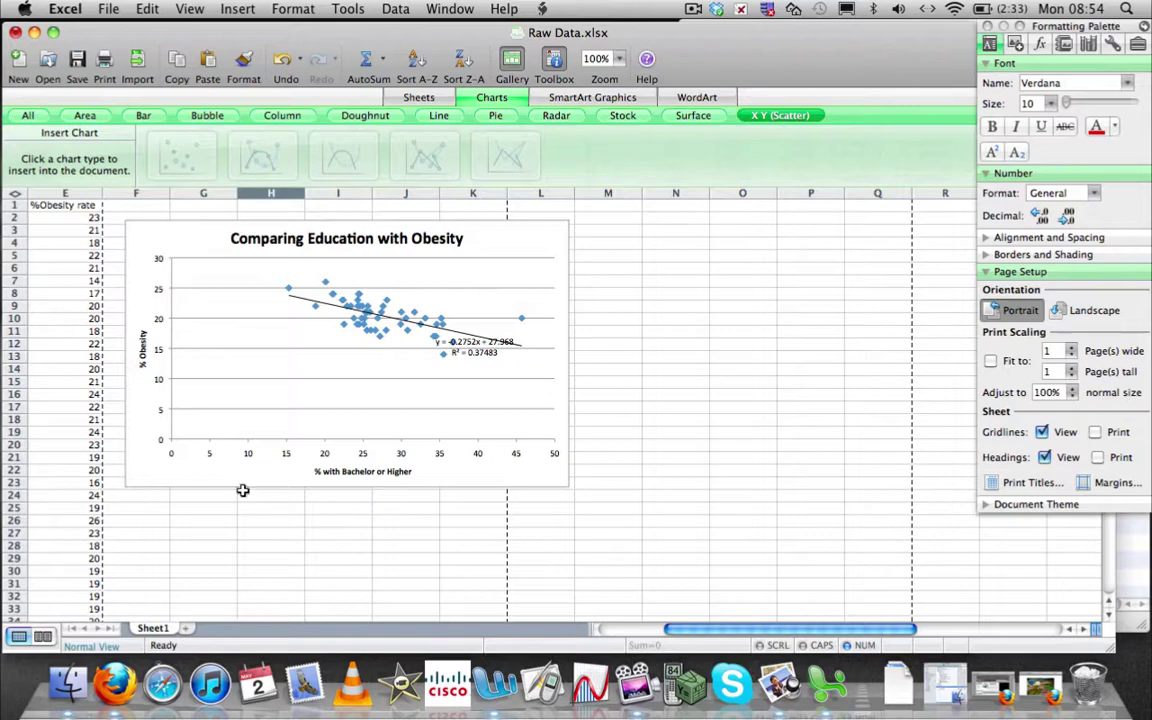
scroll(222, 478, down, 5)
scroll(222, 478, left, 3)
scroll(222, 478, up, 5)
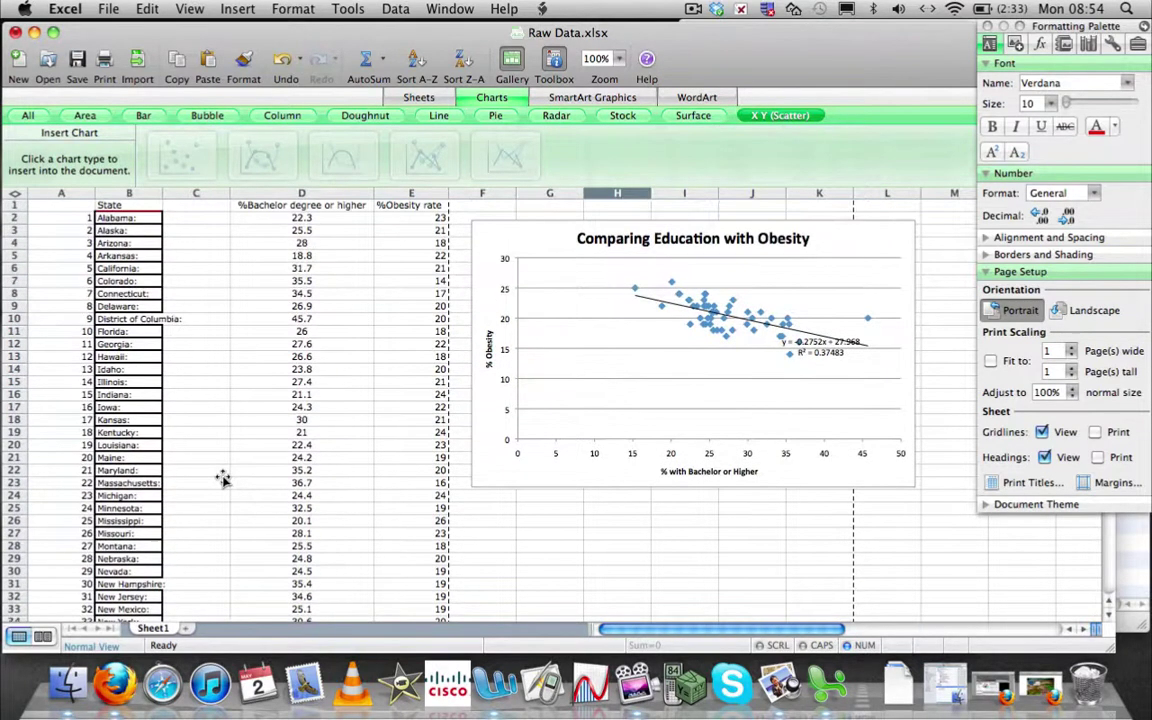
scroll(222, 478, down, 1)
scroll(224, 476, down, 10)
scroll(283, 465, up, 8)
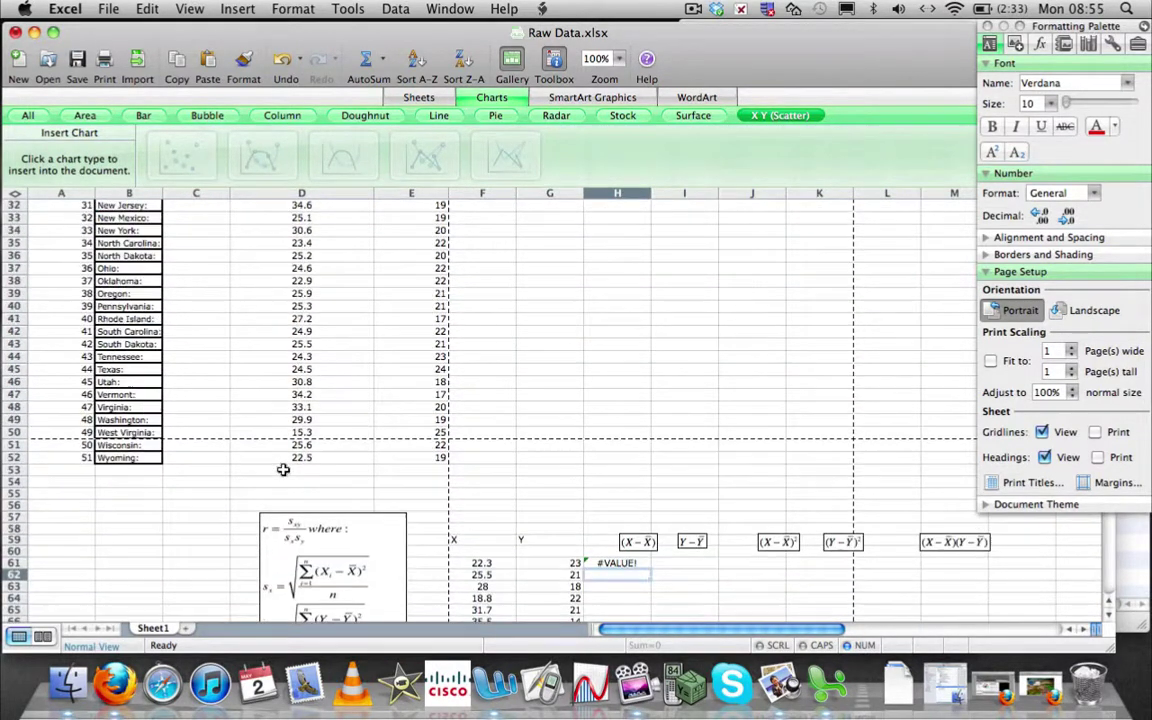
scroll(331, 255, up, 4)
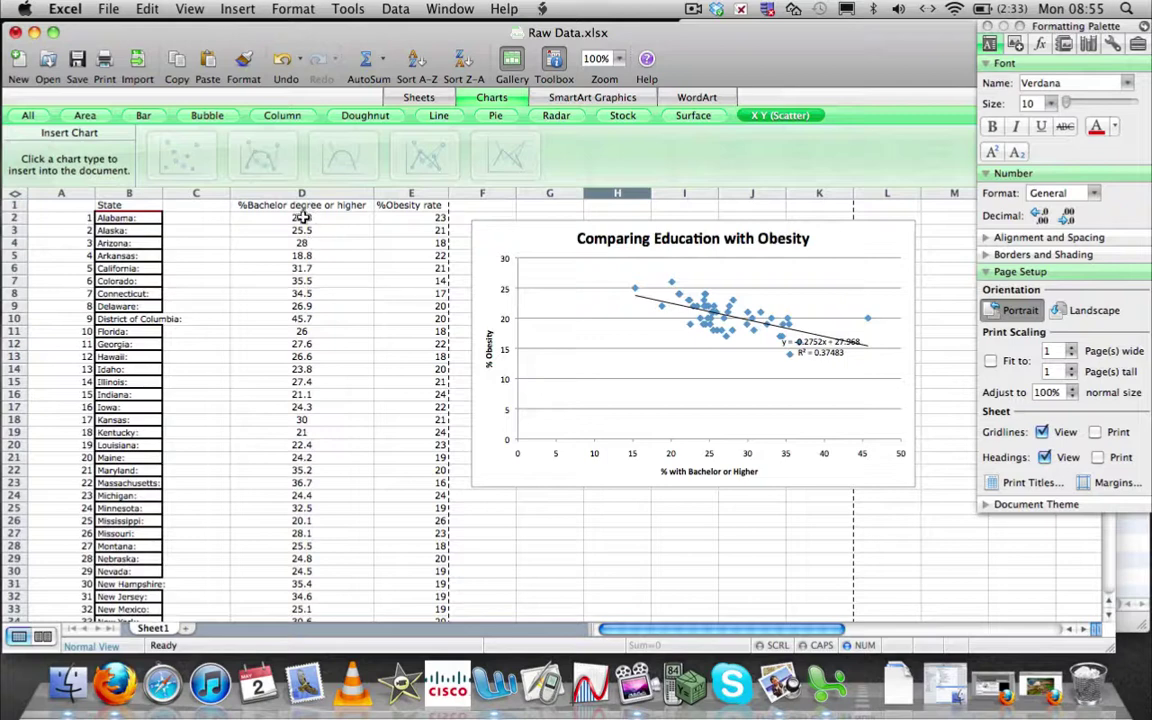
drag(301, 217, 300, 536)
click(287, 545)
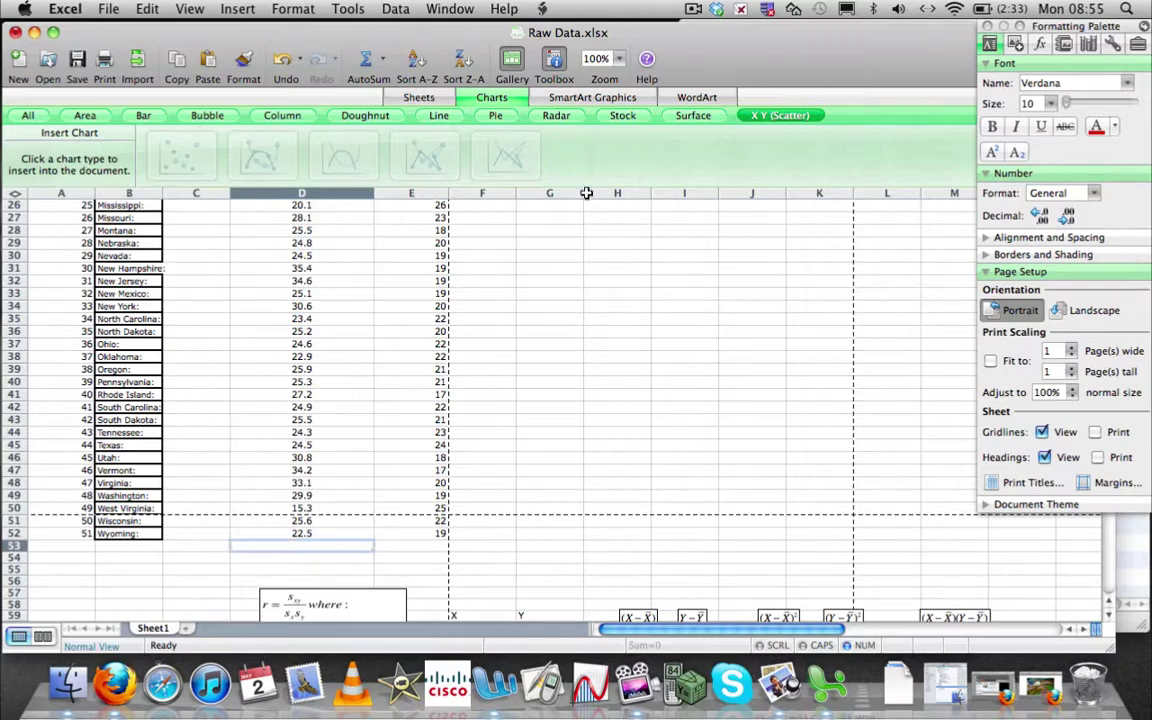
click(382, 59)
click(379, 130)
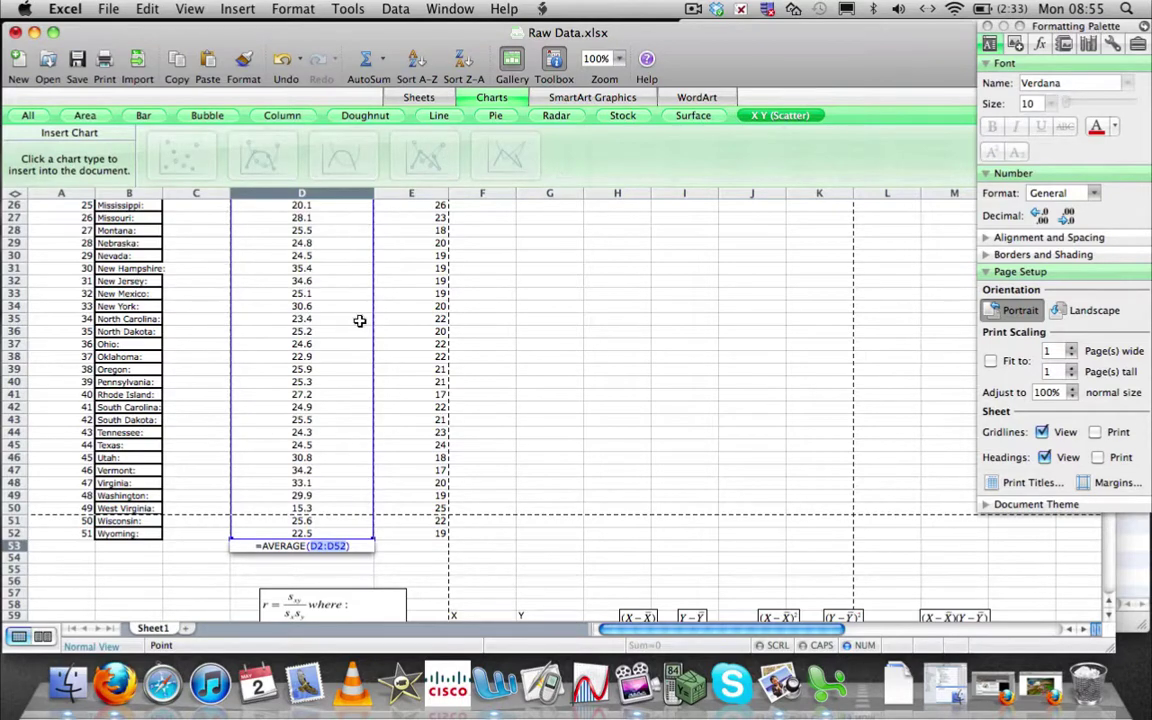
scroll(360, 321, up, 10)
scroll(360, 322, right, 2)
scroll(360, 322, down, 12)
scroll(360, 322, left, 1)
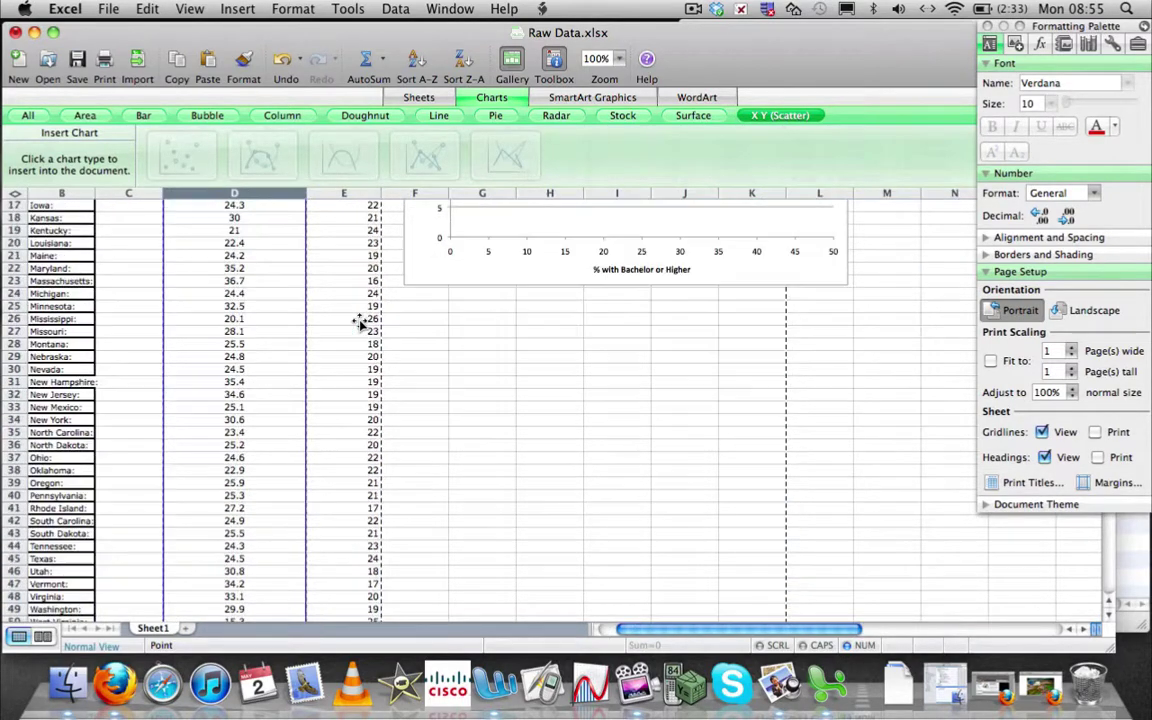
key(Return)
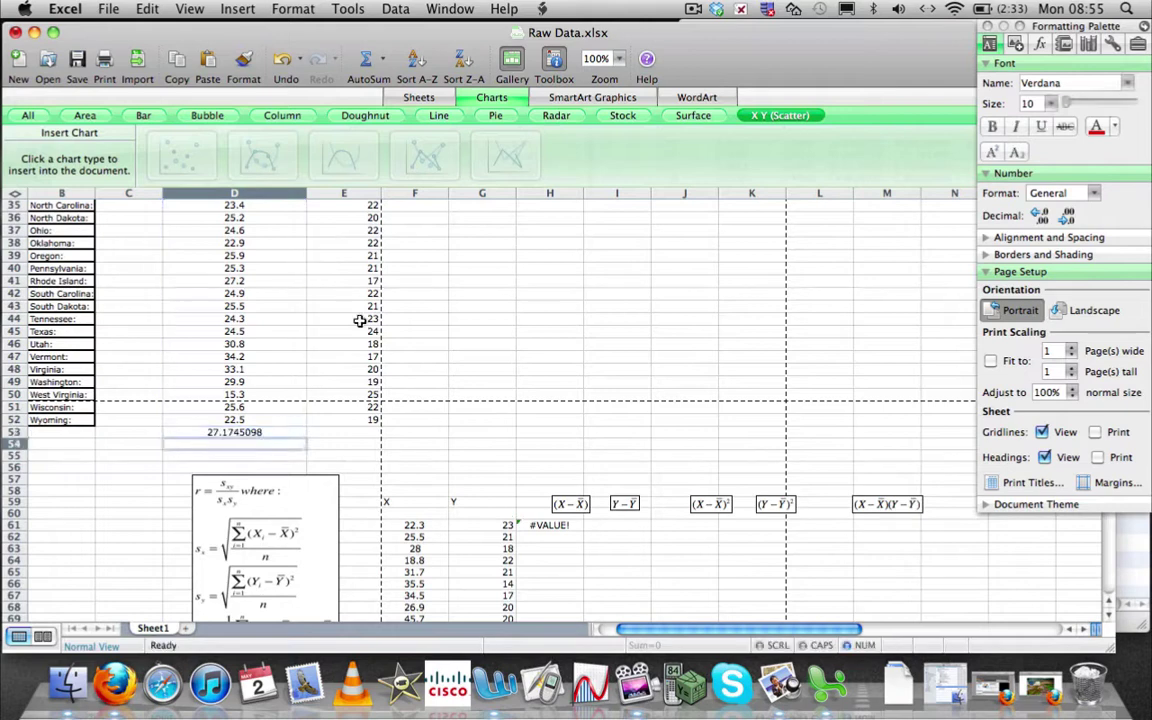
Hide the chart gallery and calculate the average of the obesity rates E2:E52 in cell E53.
click(449, 160)
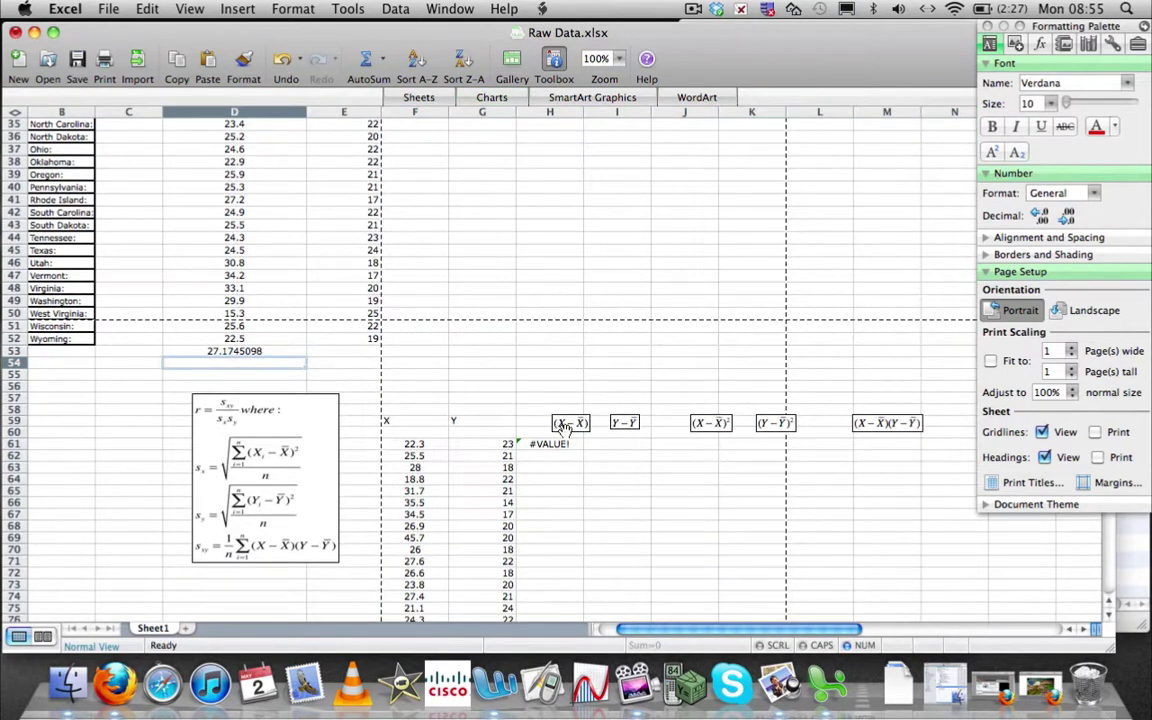
click(556, 443)
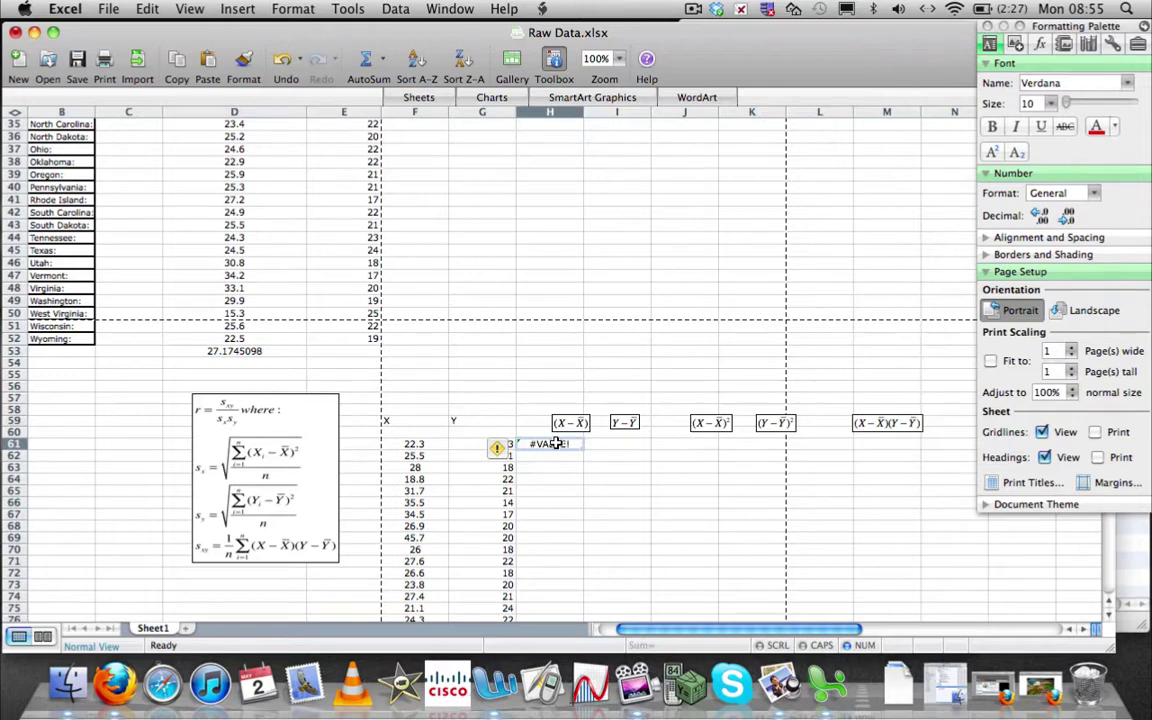
click(361, 350)
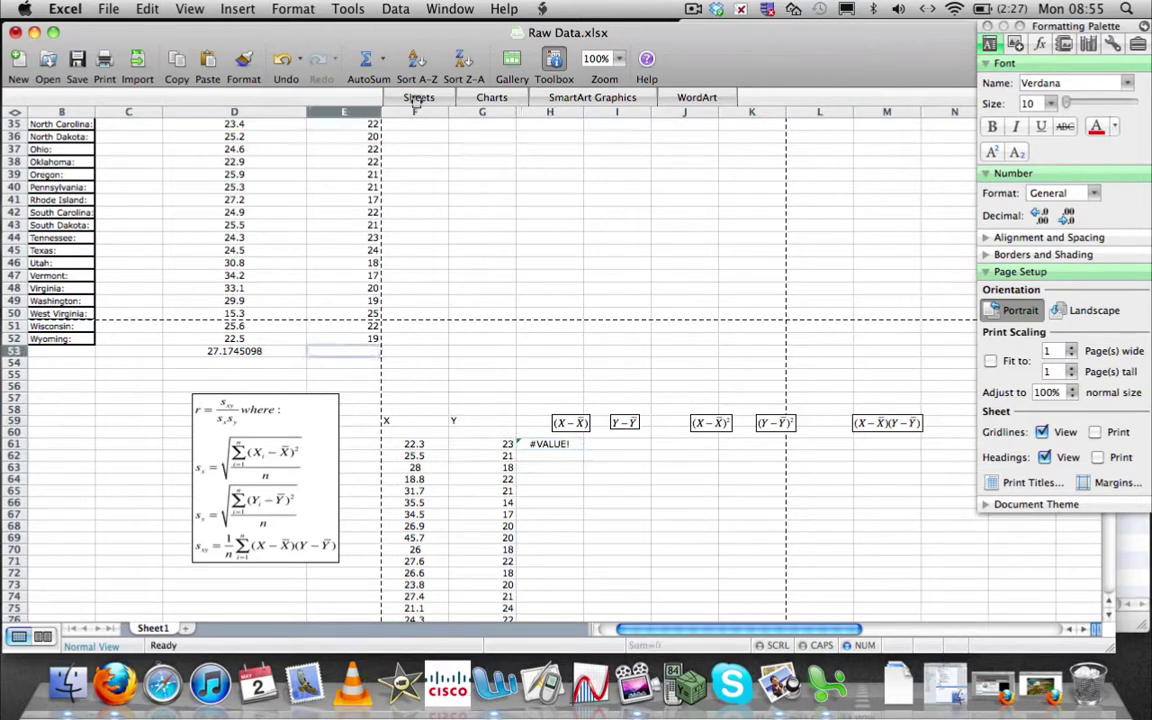
click(378, 58)
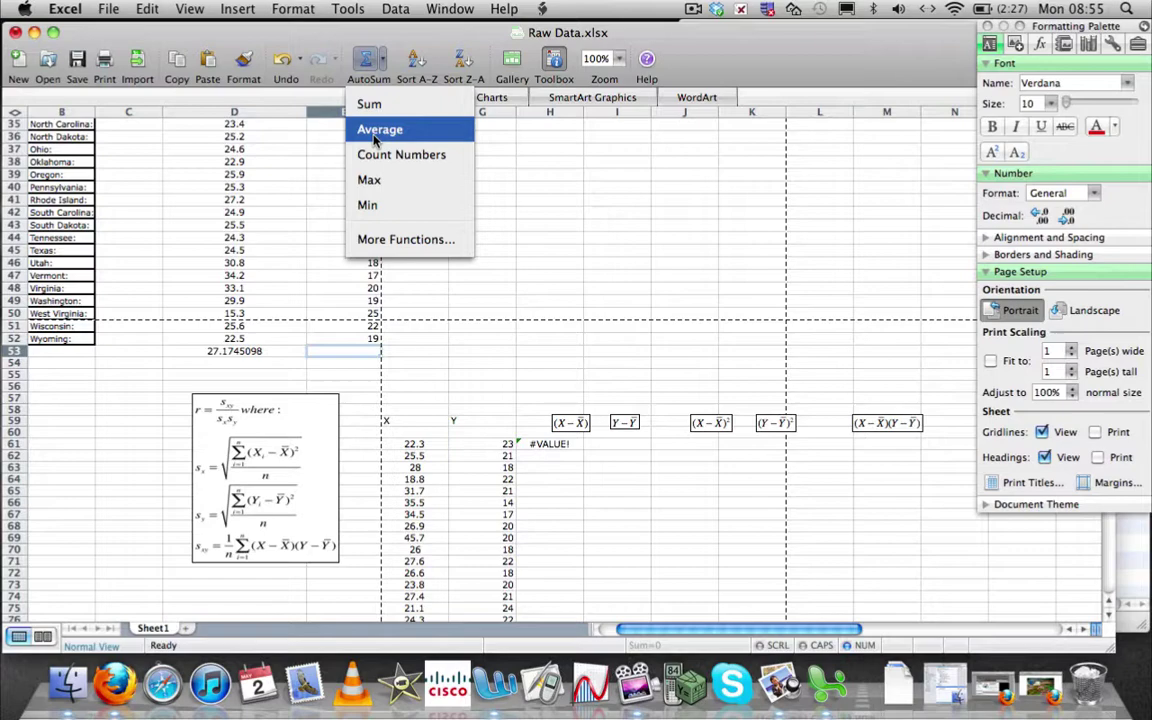
click(375, 124)
scroll(492, 314, up, 10)
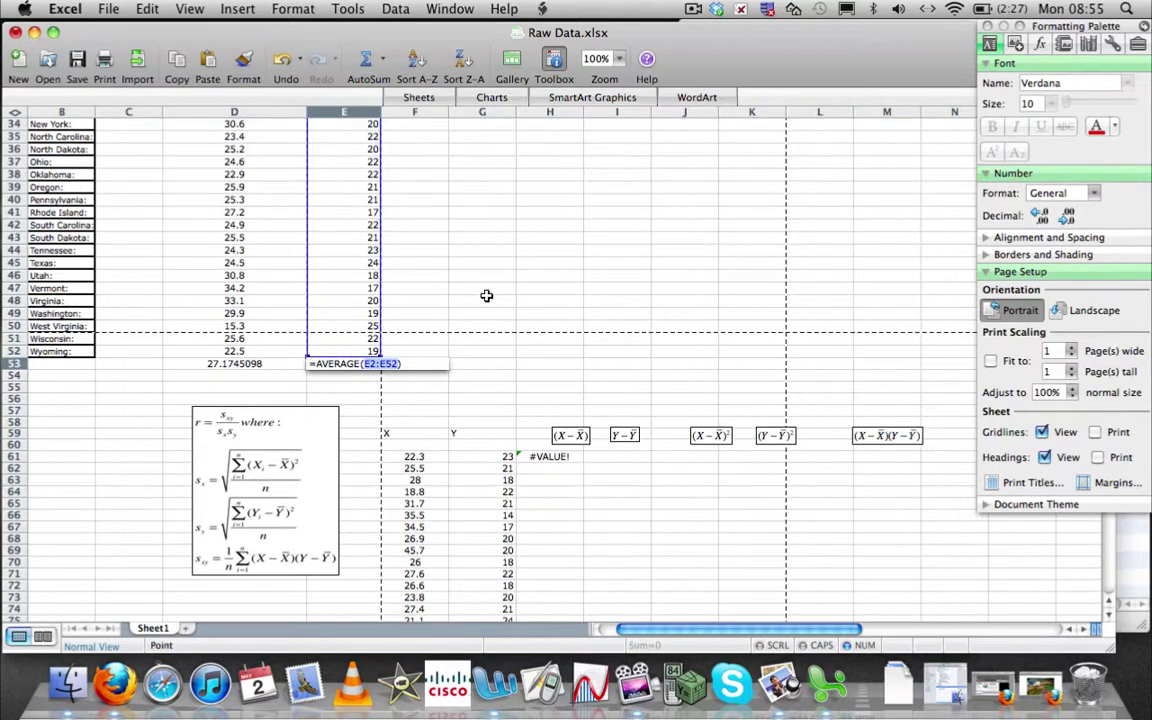
scroll(487, 297, down, 15)
key(Return)
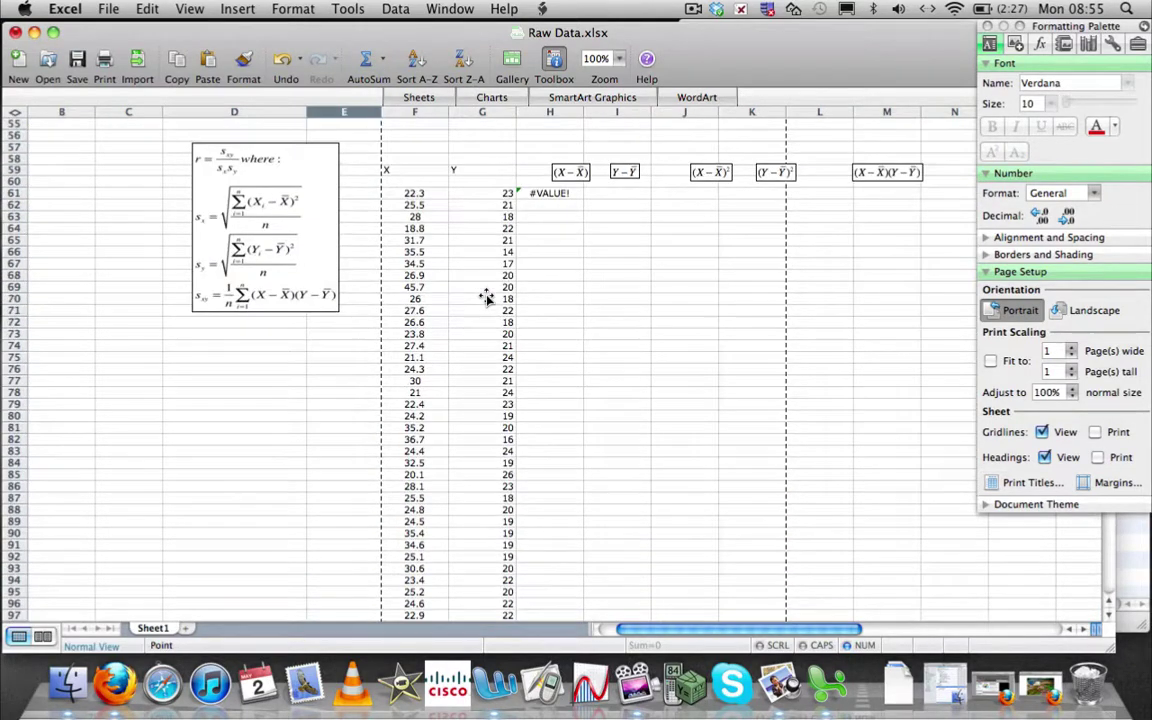
Enter the X deviation formula =F61-27.1745098 in cell H61 and fill it down to H111.
scroll(483, 330, up, 5)
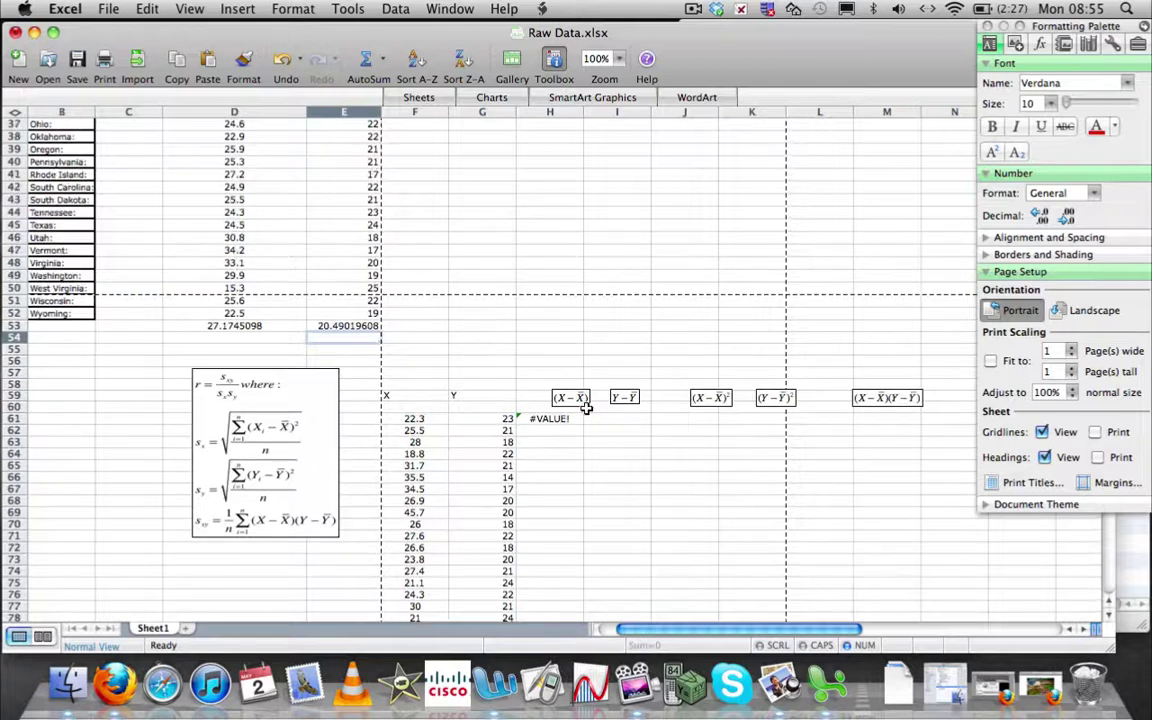
click(547, 419)
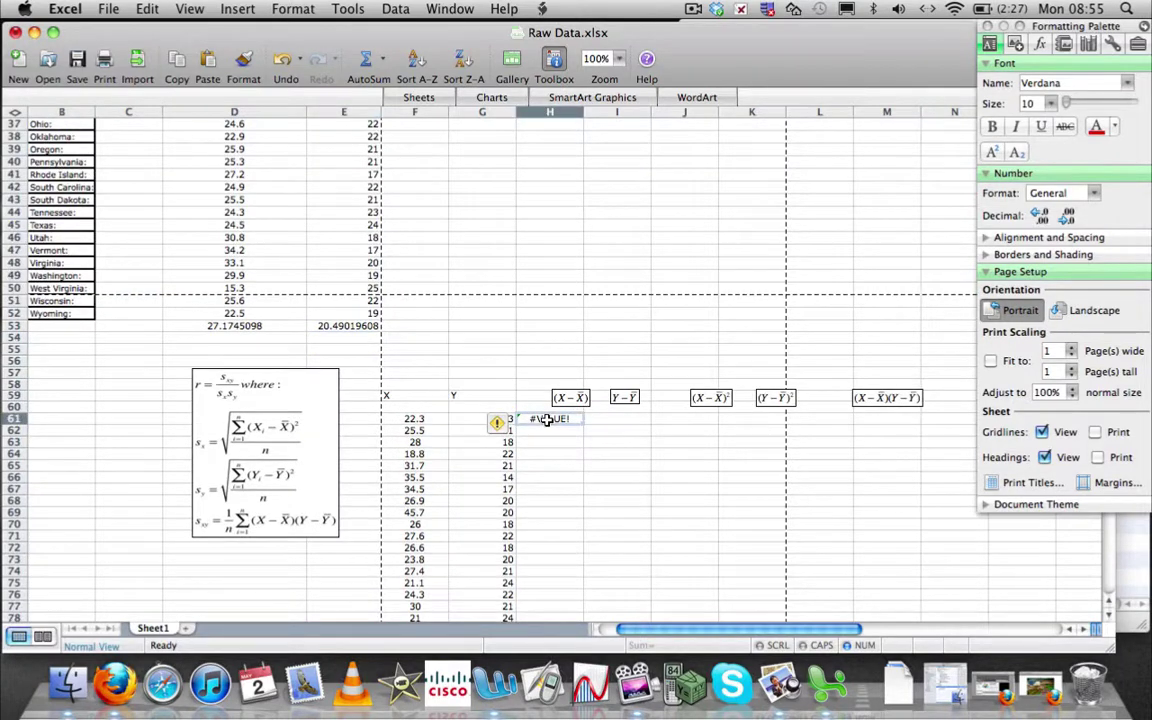
text(=)
click(418, 420)
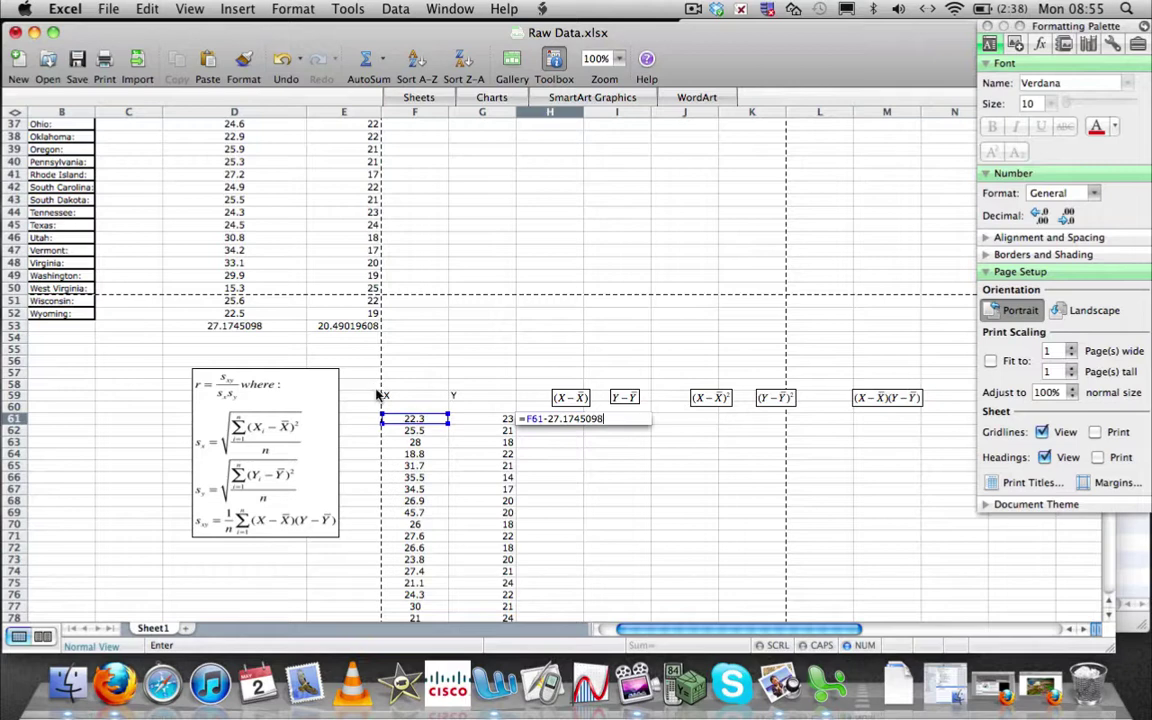
key(Return)
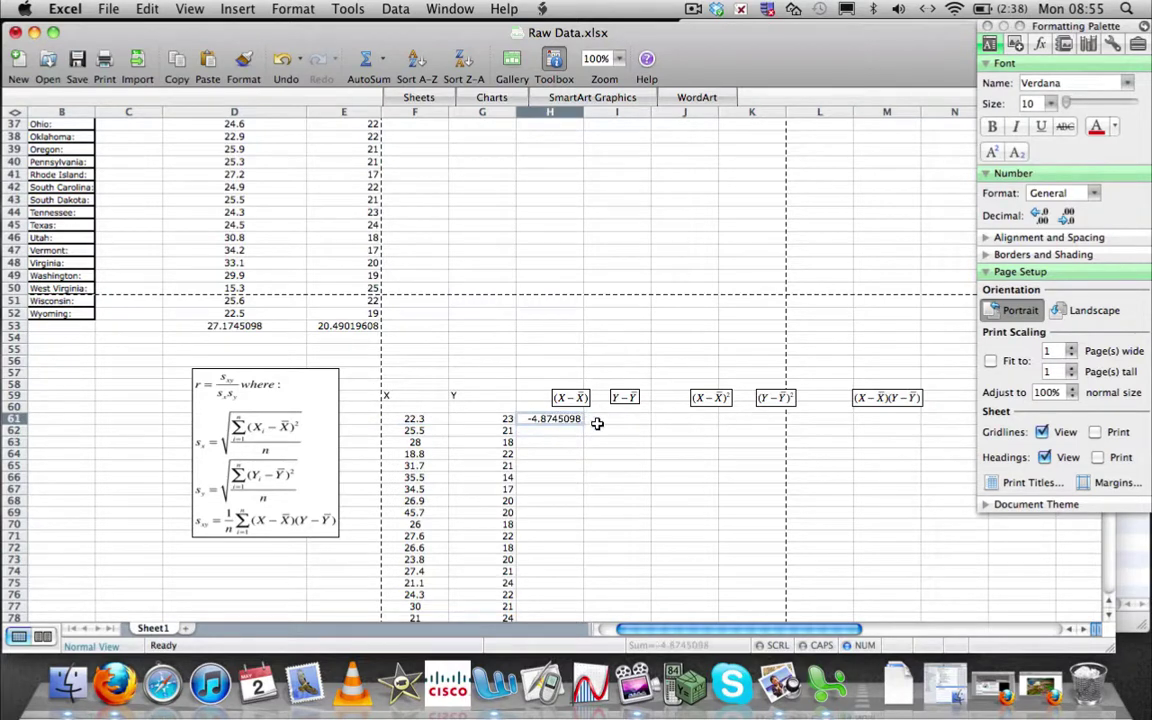
drag(580, 424, 587, 303)
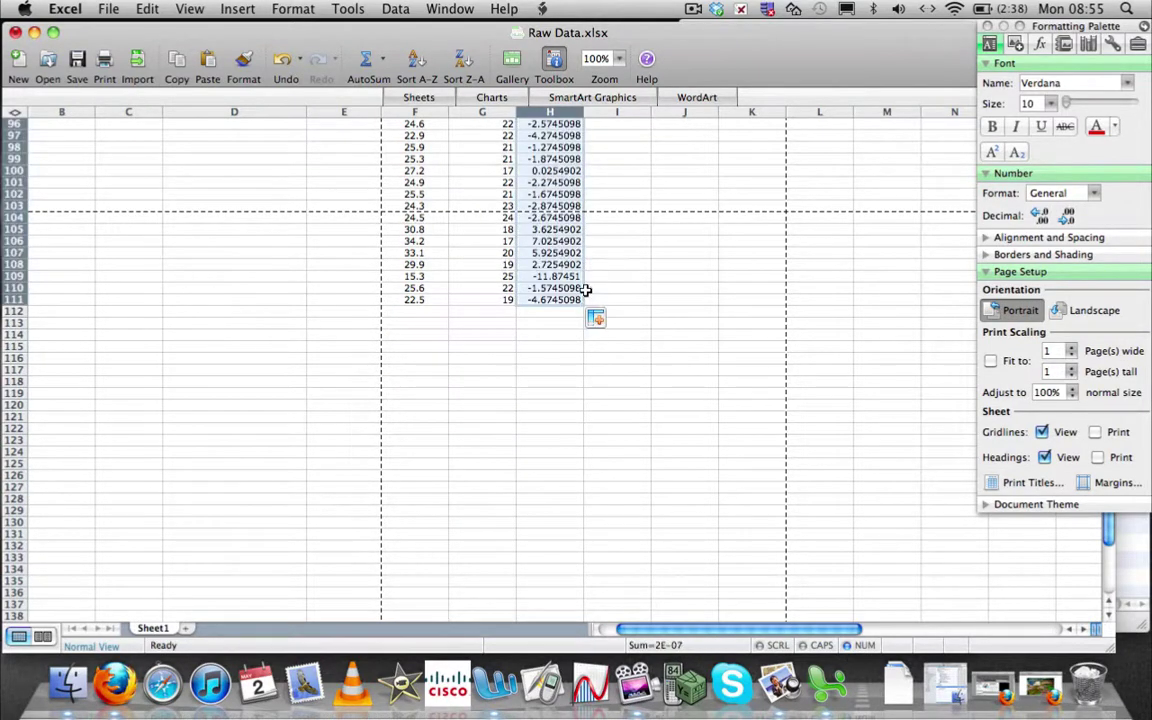
Enter the Y deviation formula =G61-20.49019608 in cell I61 and fill it down to I111.
scroll(648, 368, up, 10)
scroll(647, 369, up, 8)
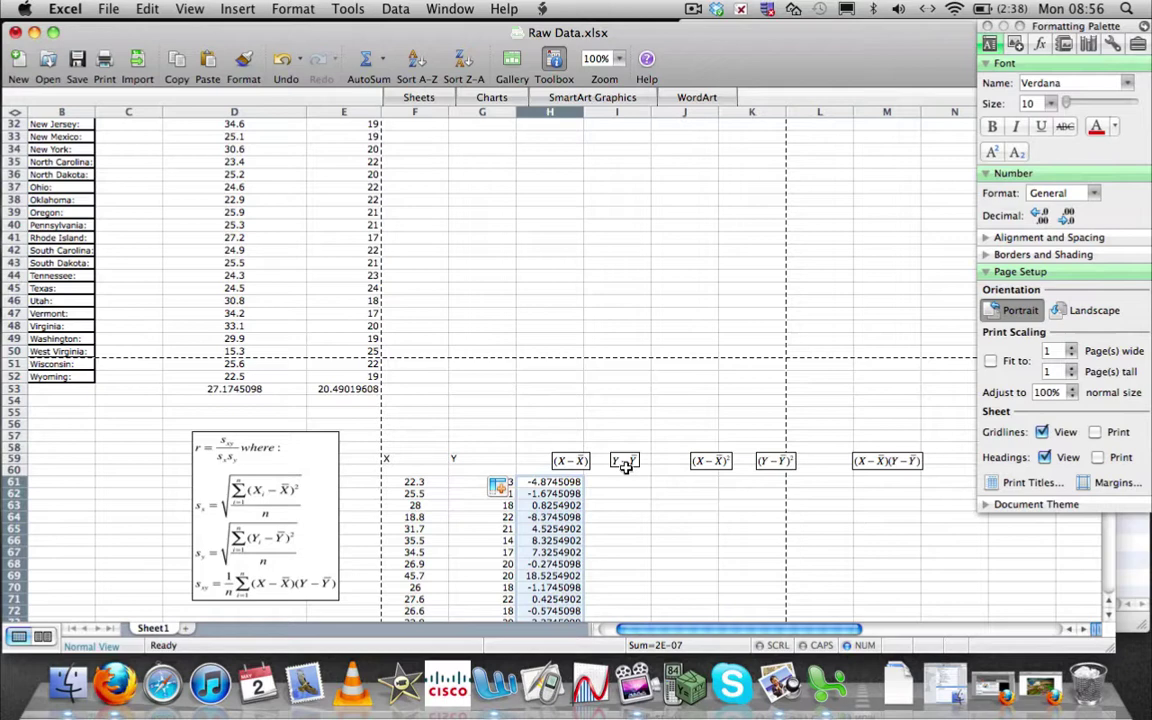
click(610, 483)
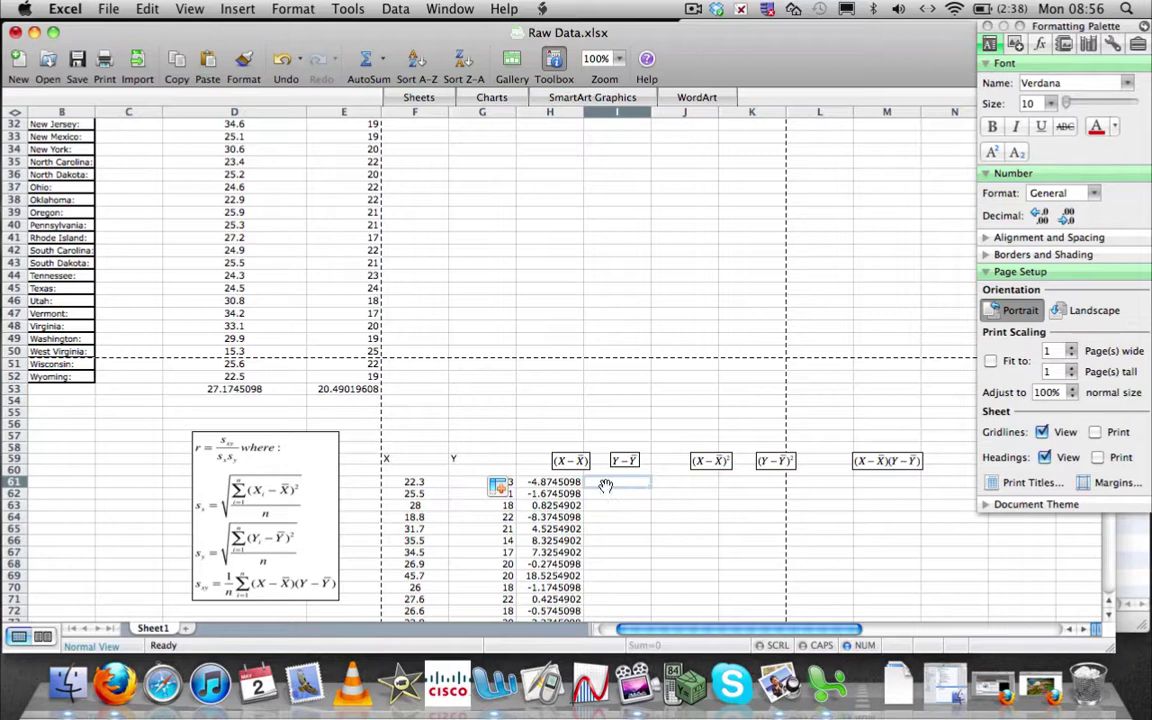
text(=)
click(507, 483)
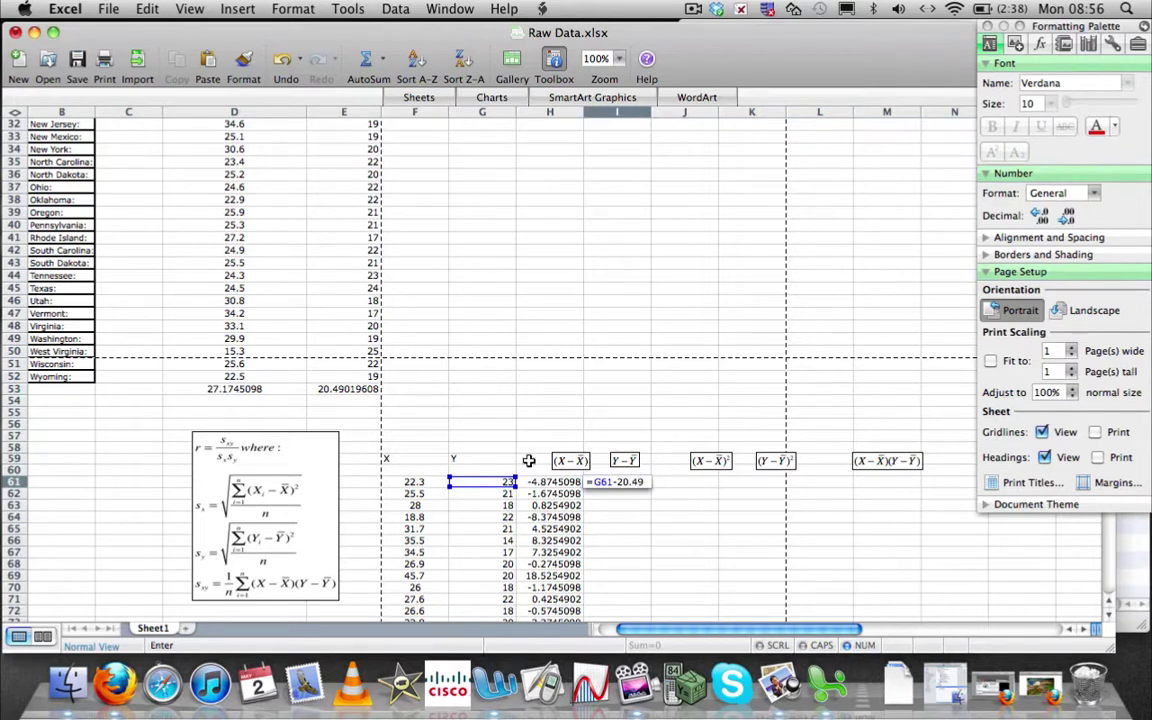
text(20.4901)
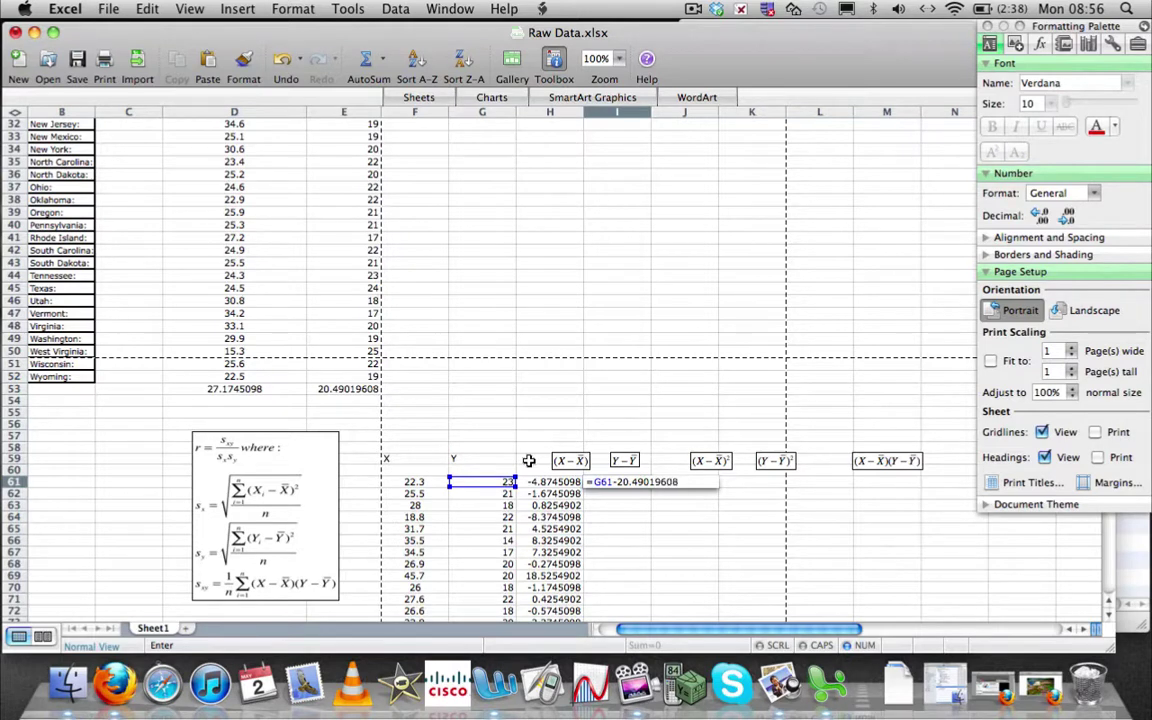
text(9608)
key(Return)
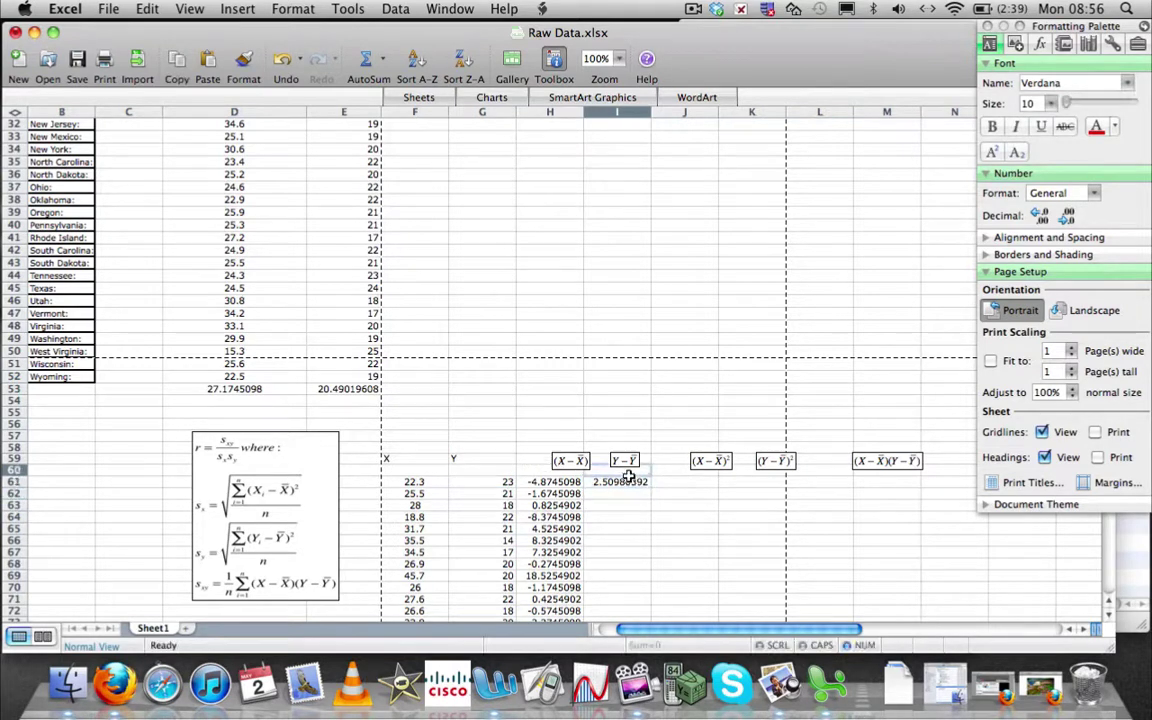
mouse_move(645, 485)
mouse_down()
mouse_move(653, 566)
mouse_move(637, 713)
mouse_move(643, 455)
mouse_move(645, 505)
mouse_up()
Enter the squared X deviation formula =H61*H61 in cell J61 and fill it down to J111.
scroll(733, 510, up, 10)
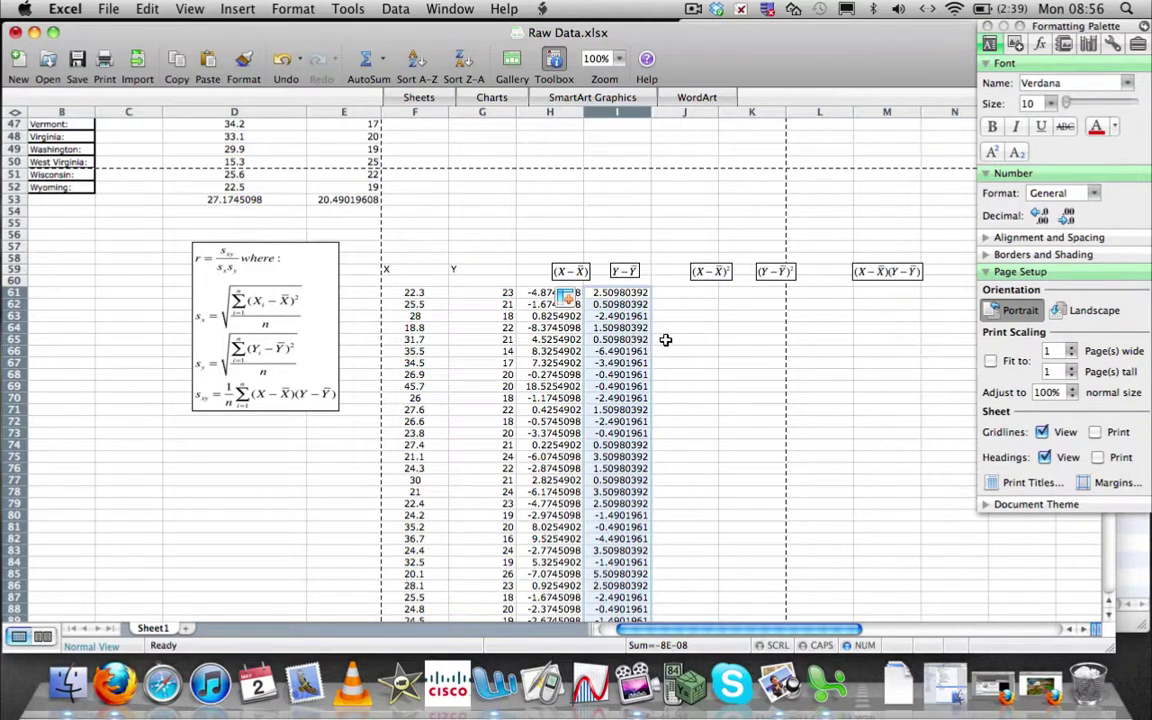
click(684, 291)
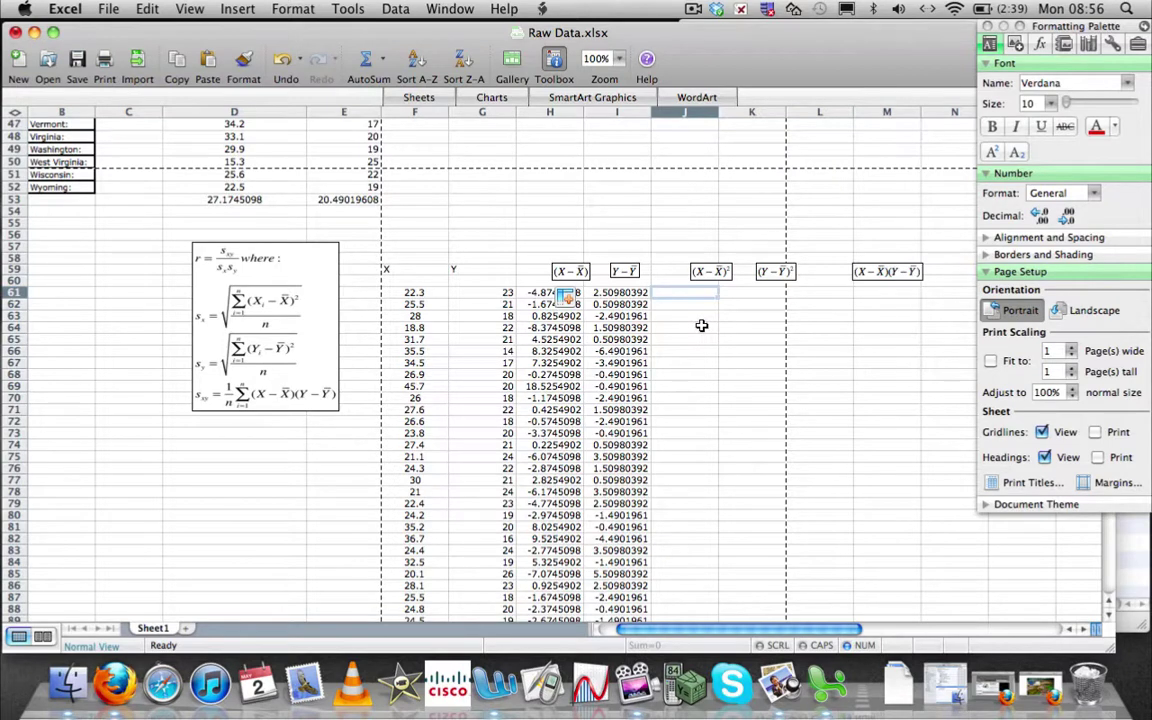
text(=)
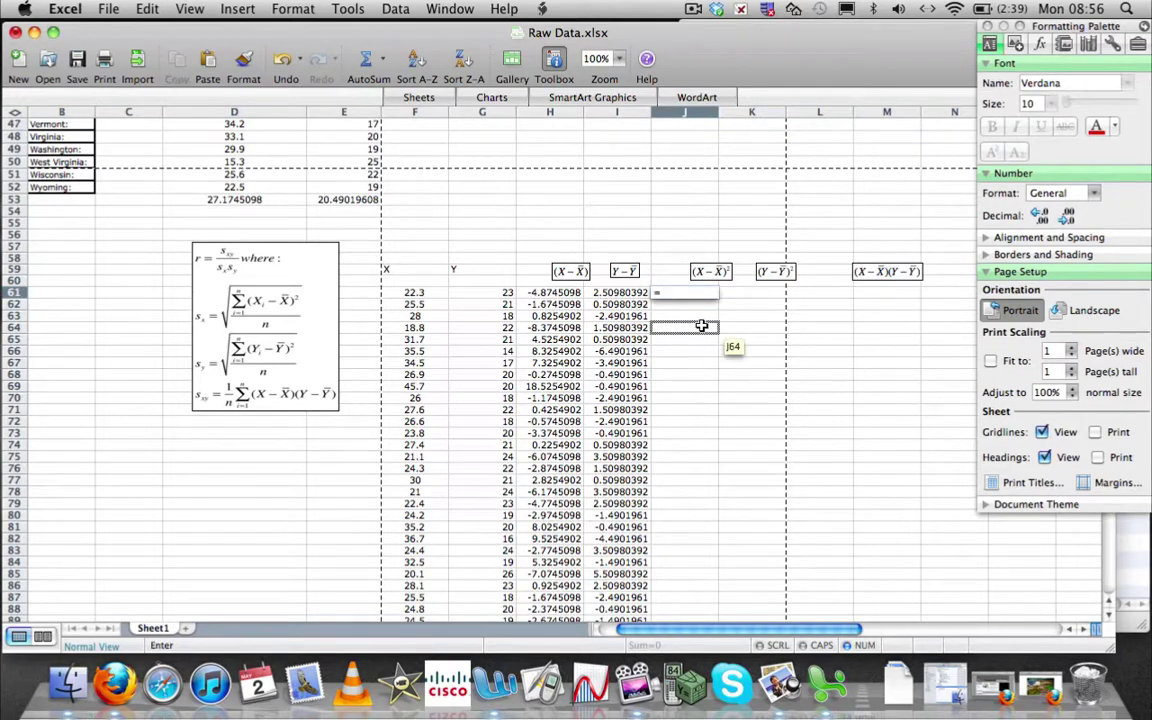
click(561, 295)
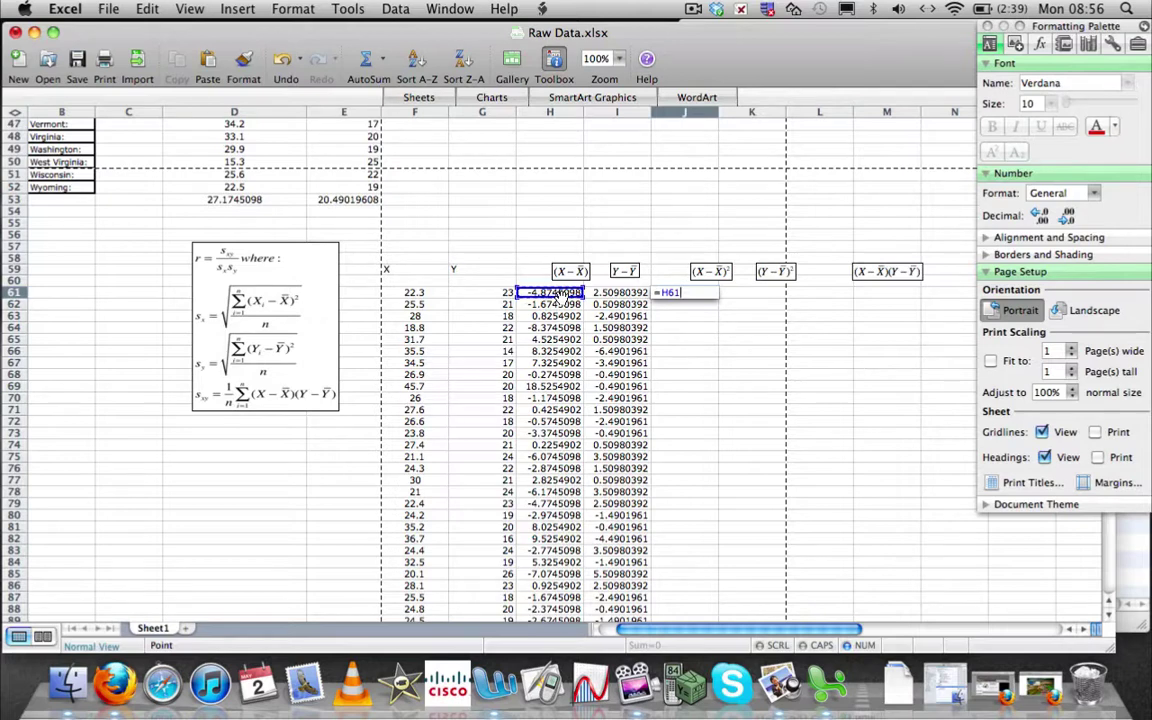
text(*)
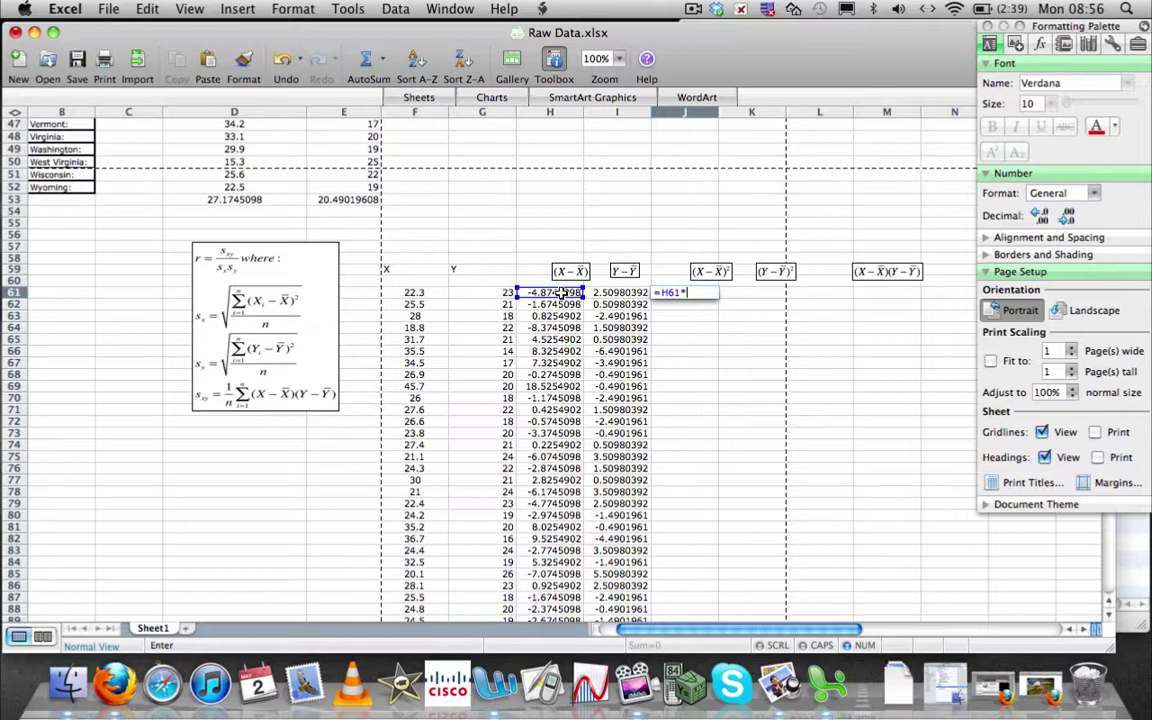
click(561, 293)
key(Return)
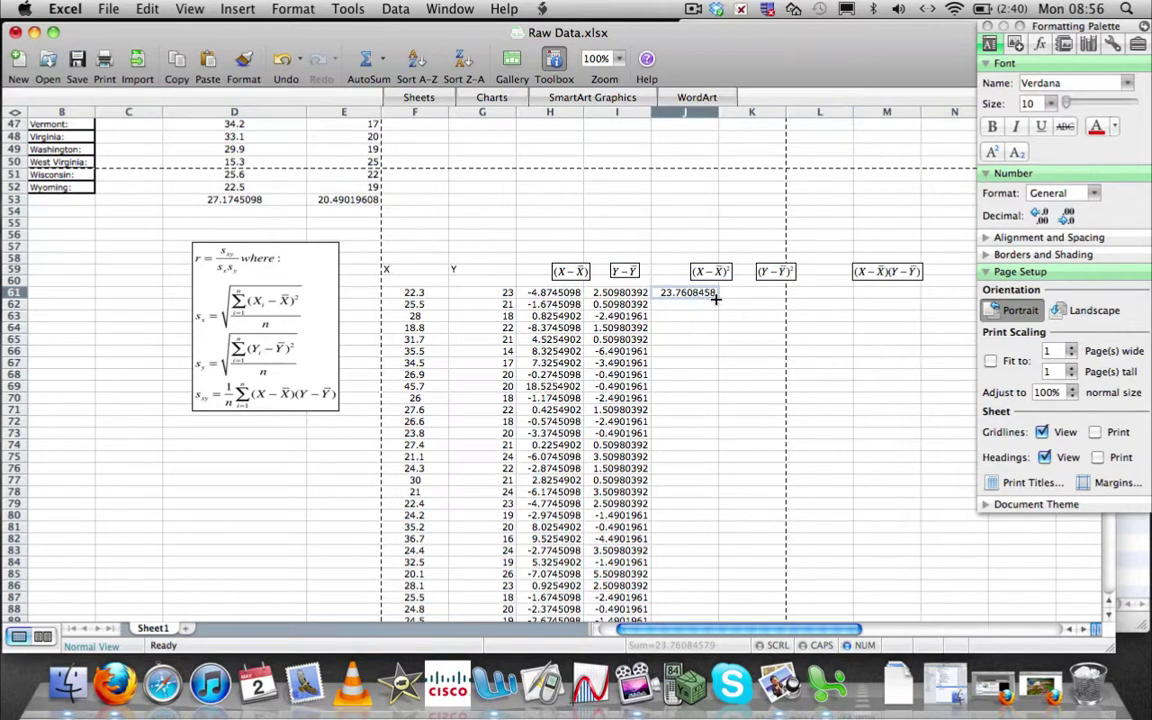
drag(715, 298, 690, 457)
Enter the squared Y deviation formula =I61*I61 in cell K61 and fill it down to K111.
scroll(733, 458, up, 15)
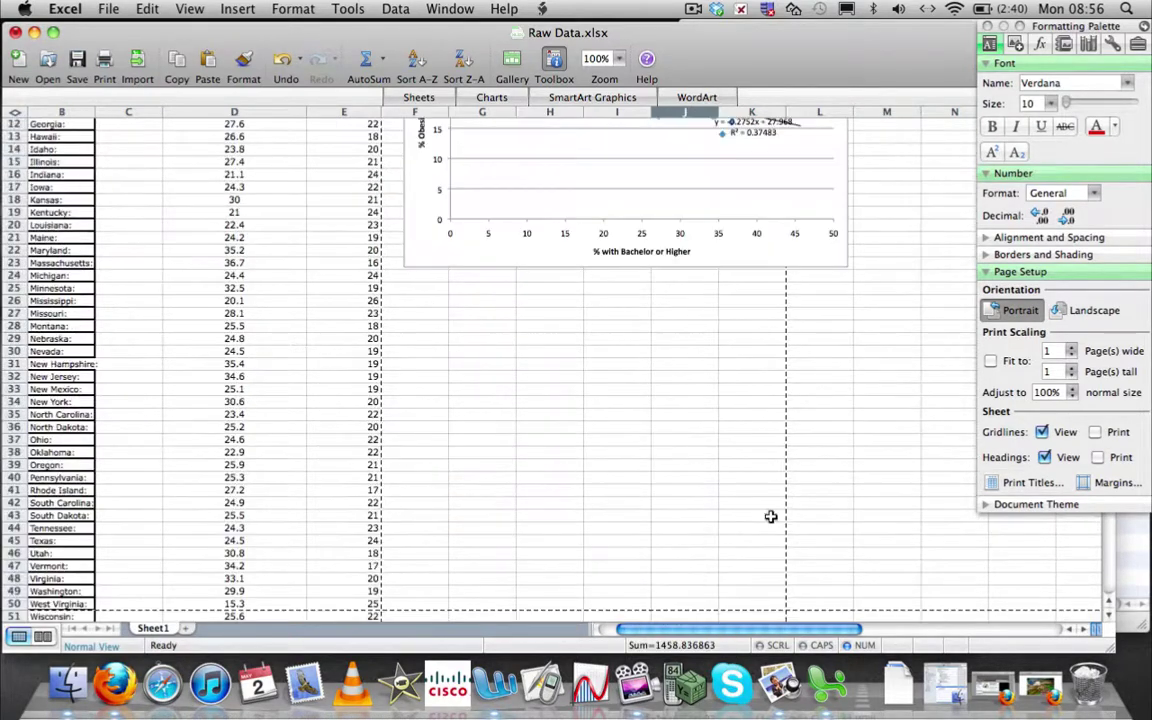
scroll(770, 516, down, 17)
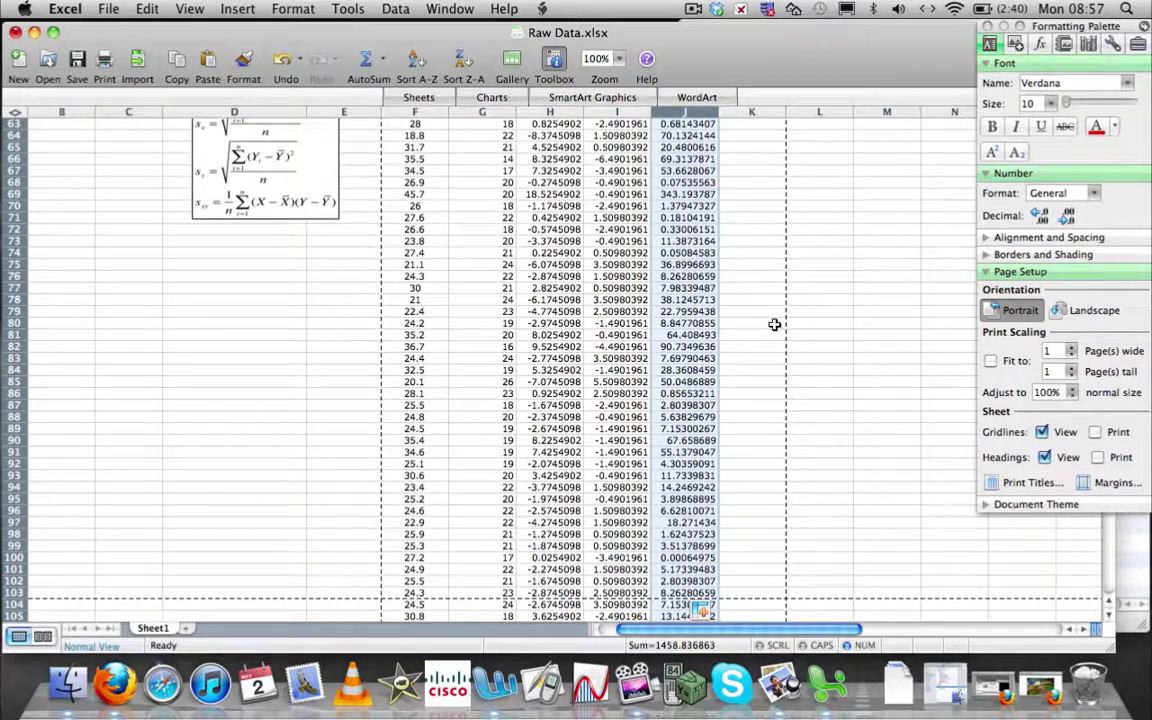
scroll(774, 322, up, 3)
click(761, 204)
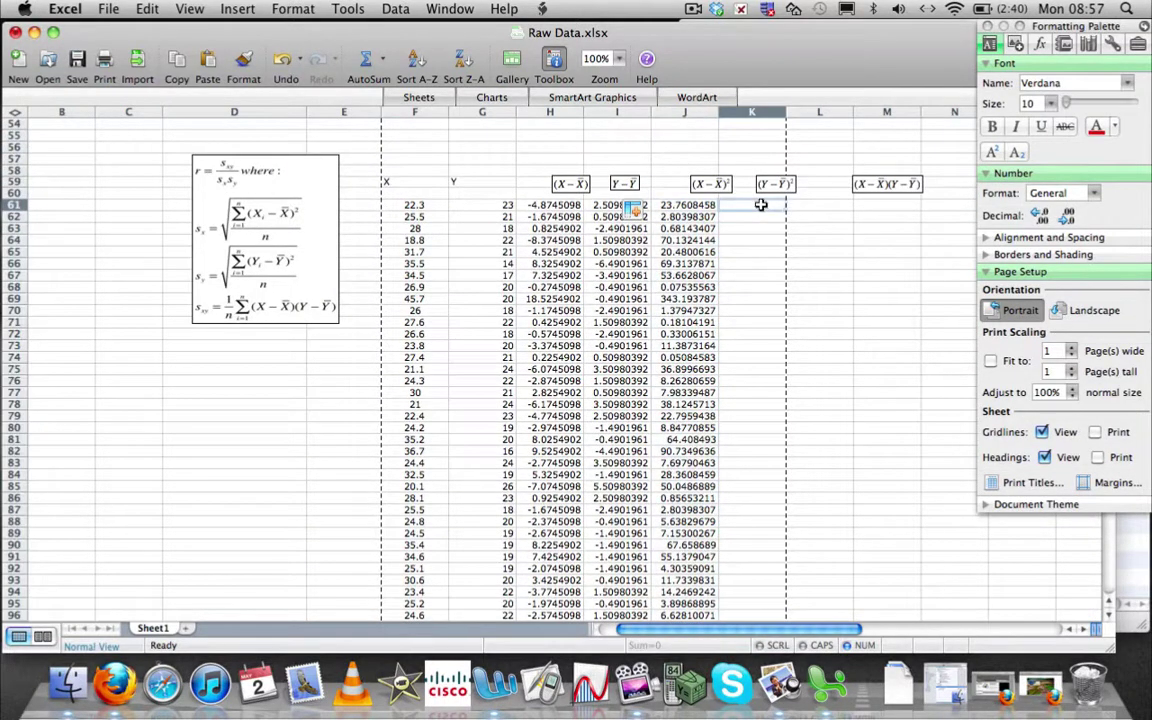
text(=)
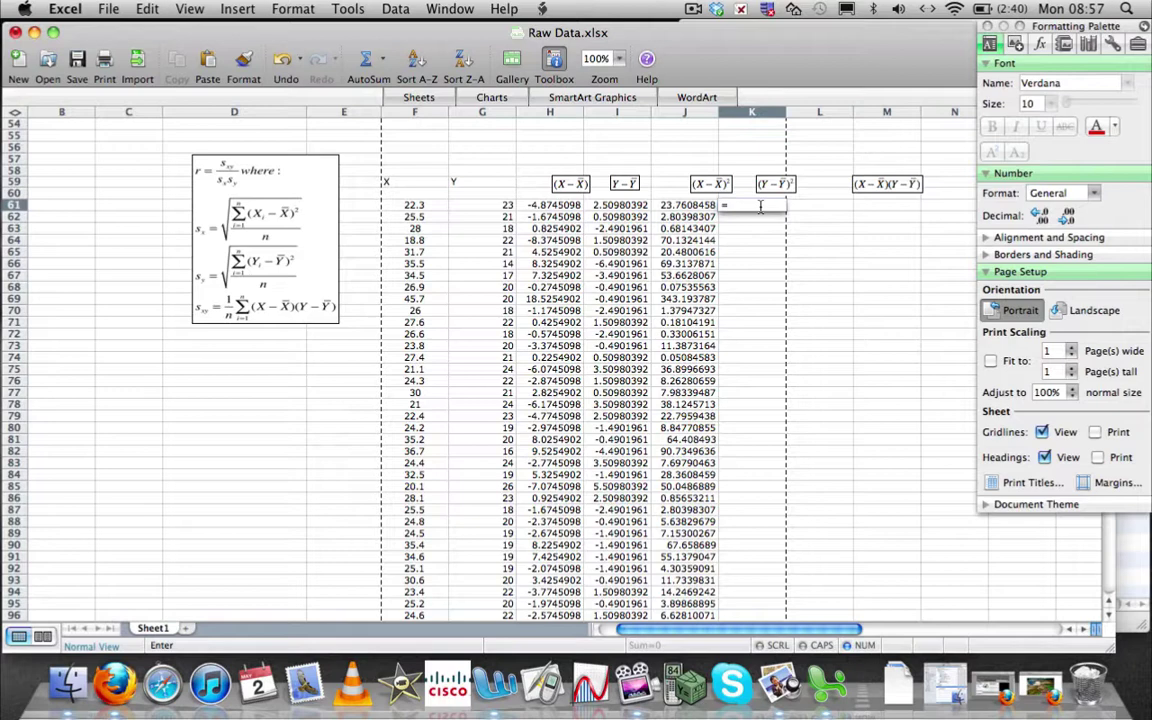
click(703, 206)
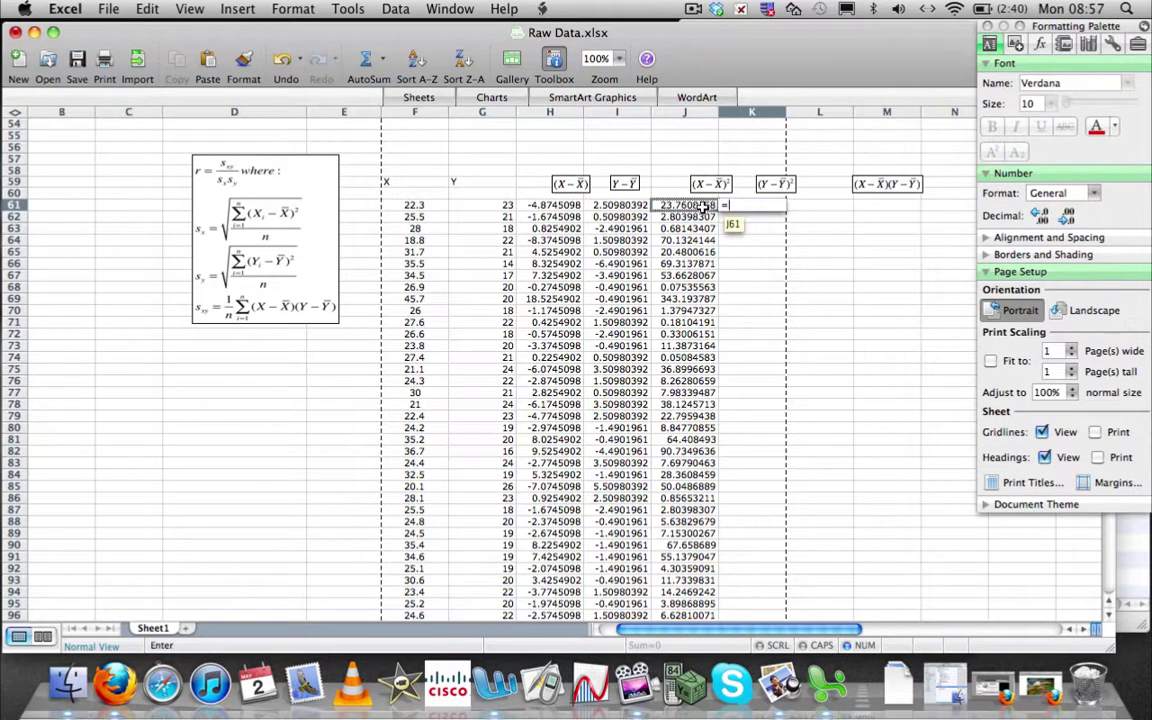
click(621, 206)
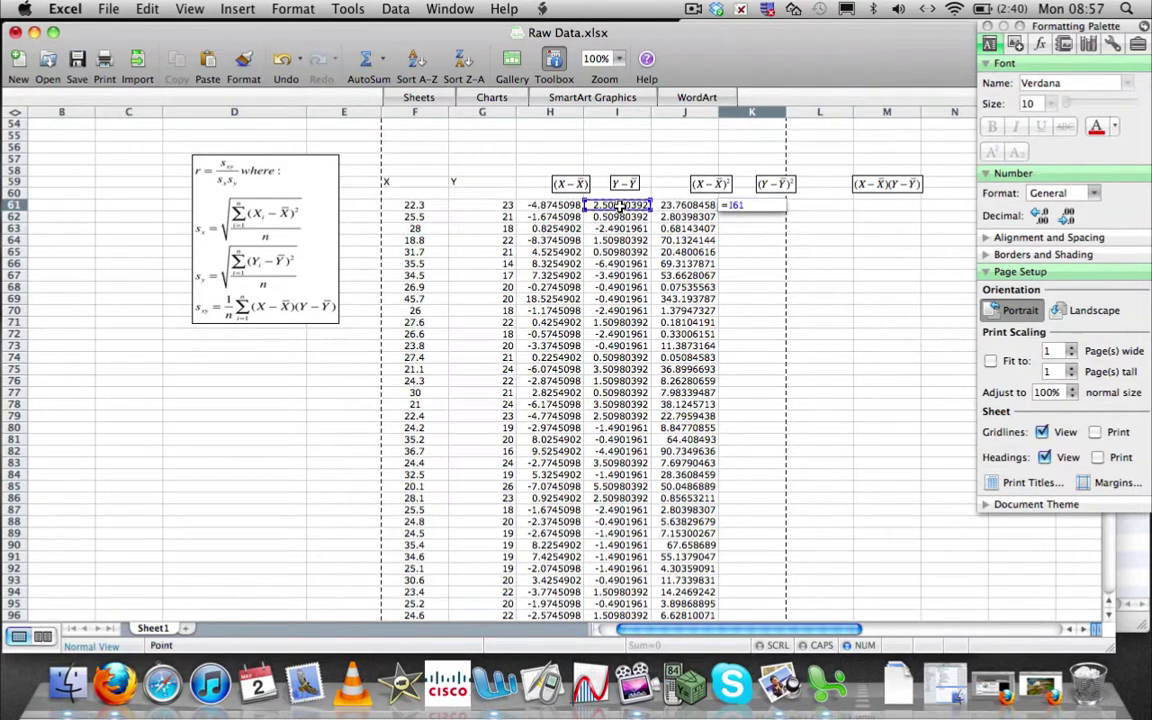
text(*)
click(621, 206)
key(Return)
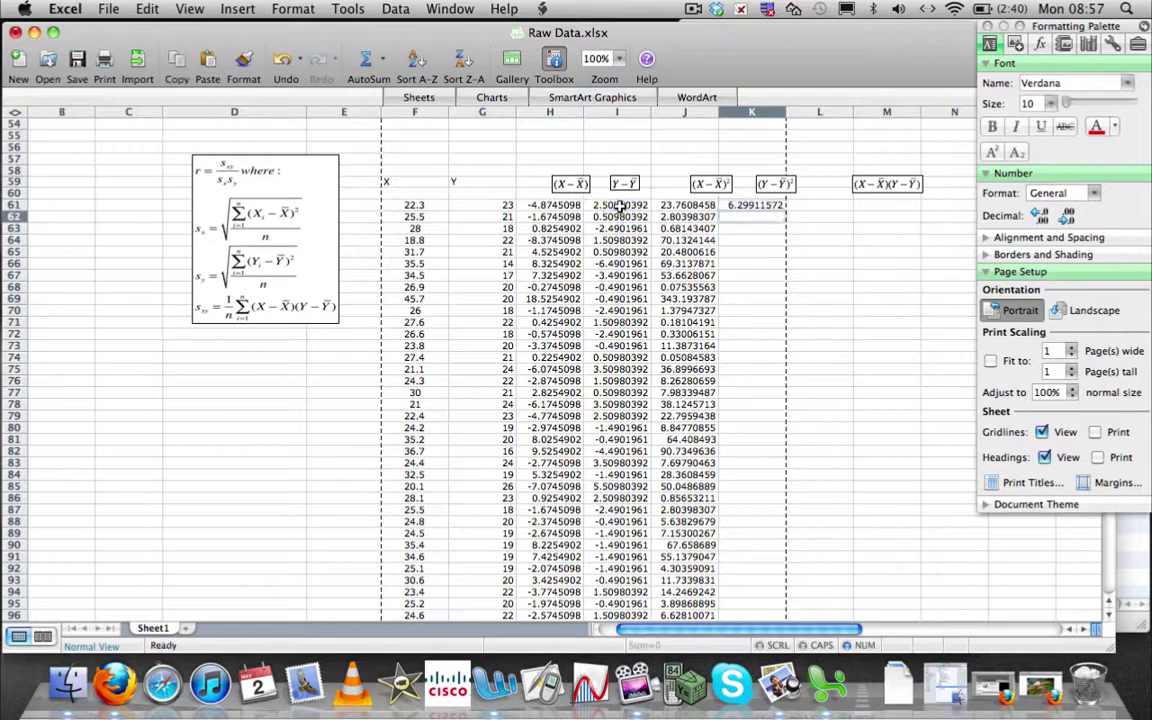
click(770, 205)
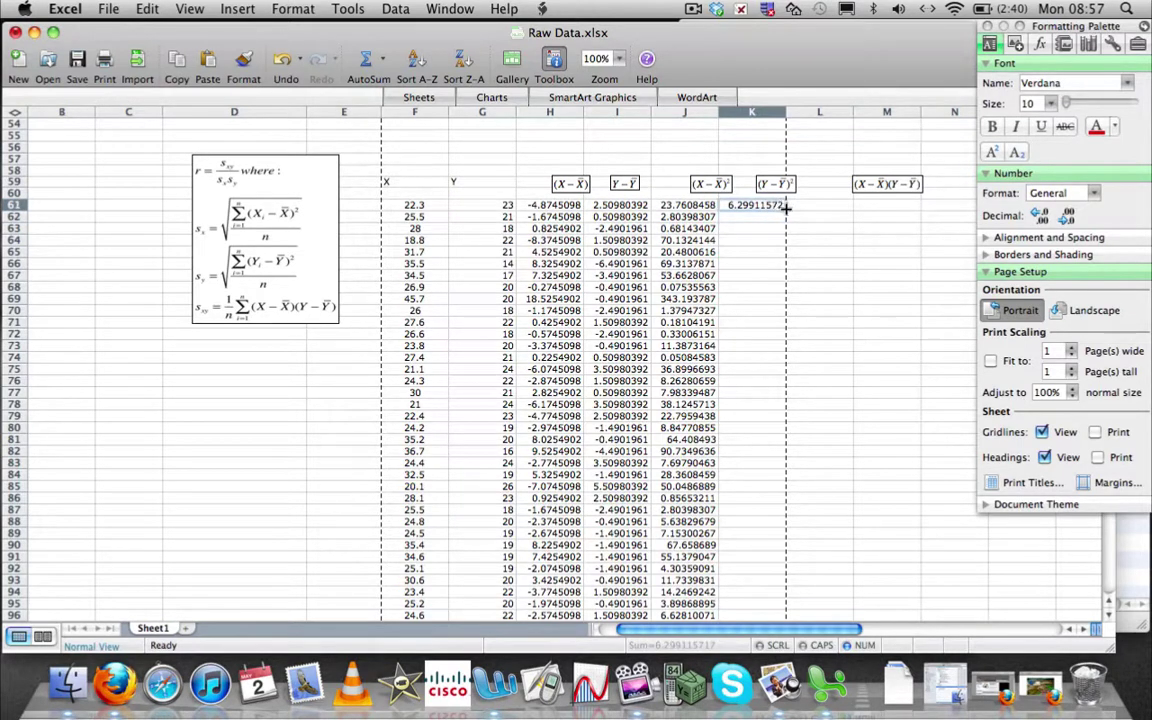
drag(786, 207, 797, 418)
Enter the product of the X and Y deviations, =H61*I61, in cell M61 and fill it down to M111.
scroll(856, 476, up, 10)
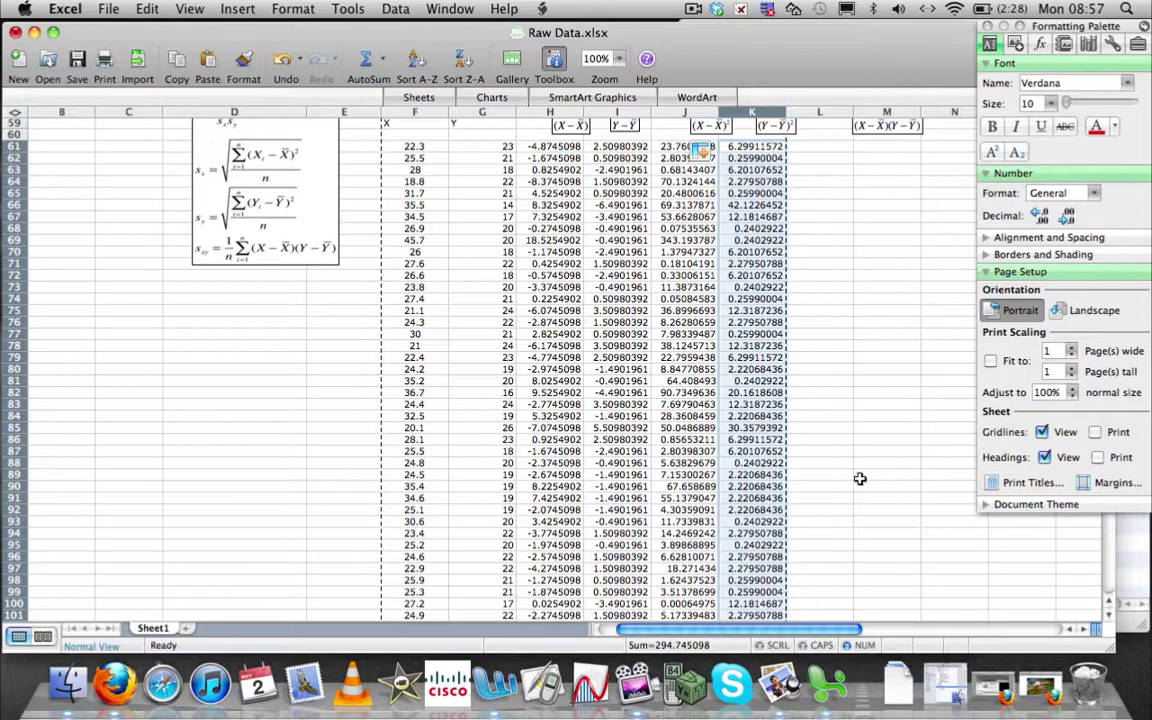
scroll(860, 477, up, 1)
scroll(860, 477, right, 3)
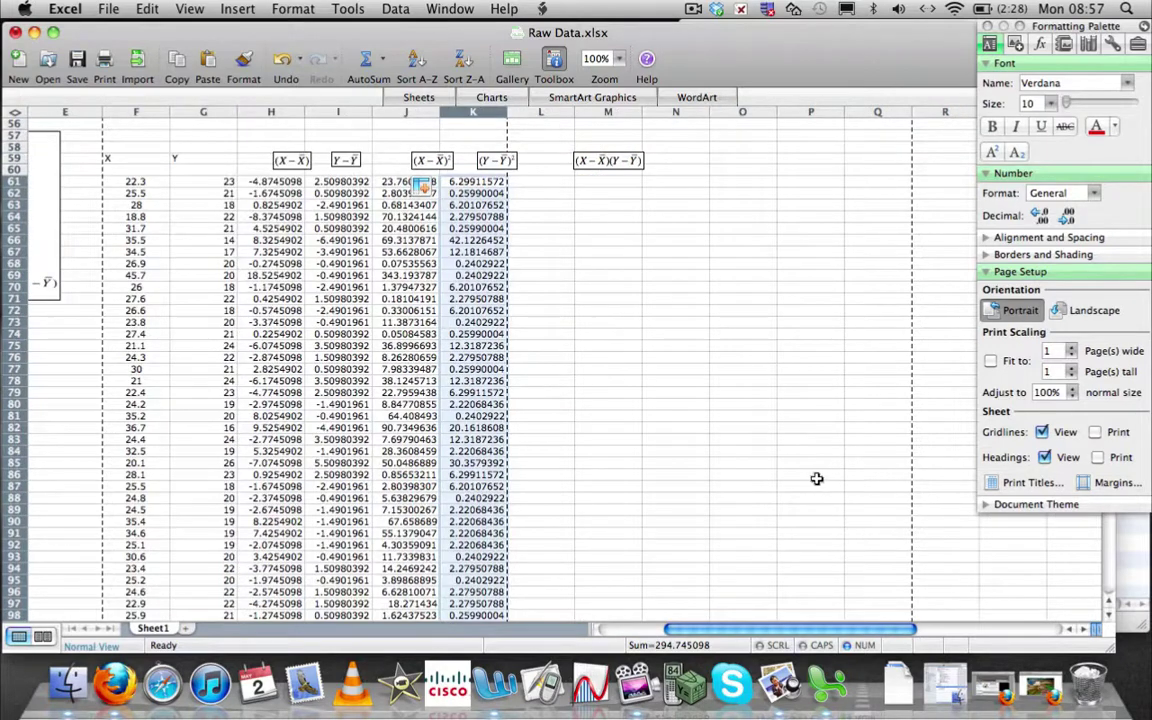
scroll(817, 479, left, 2)
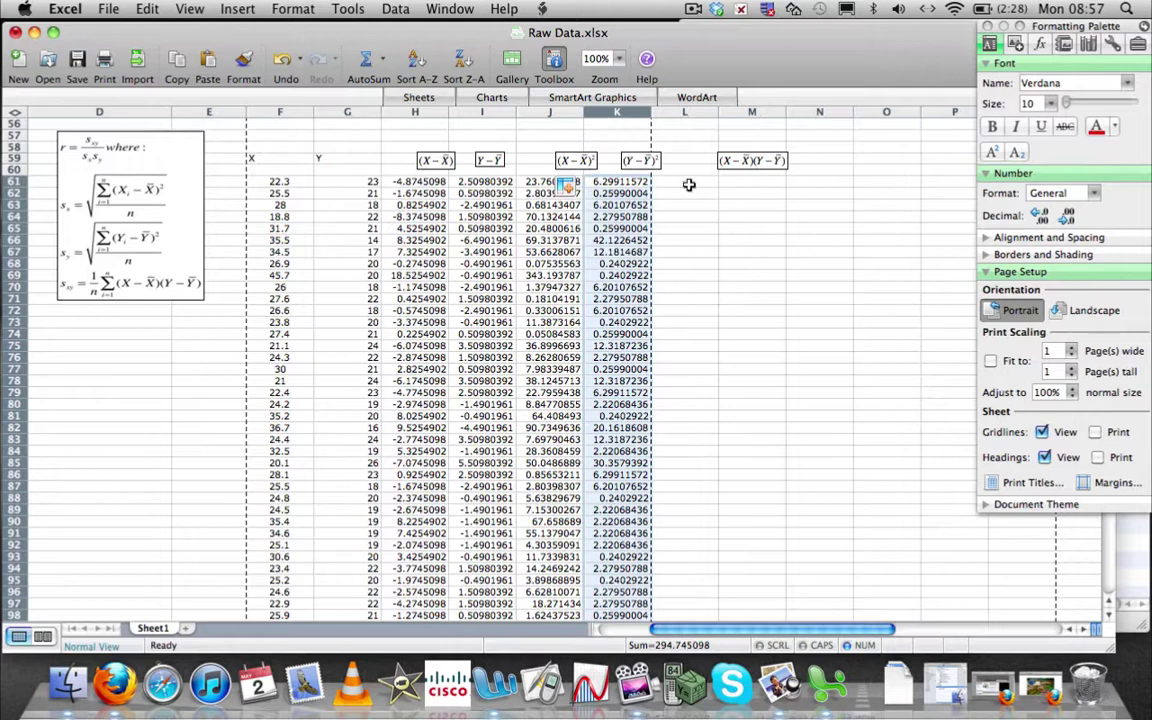
click(744, 185)
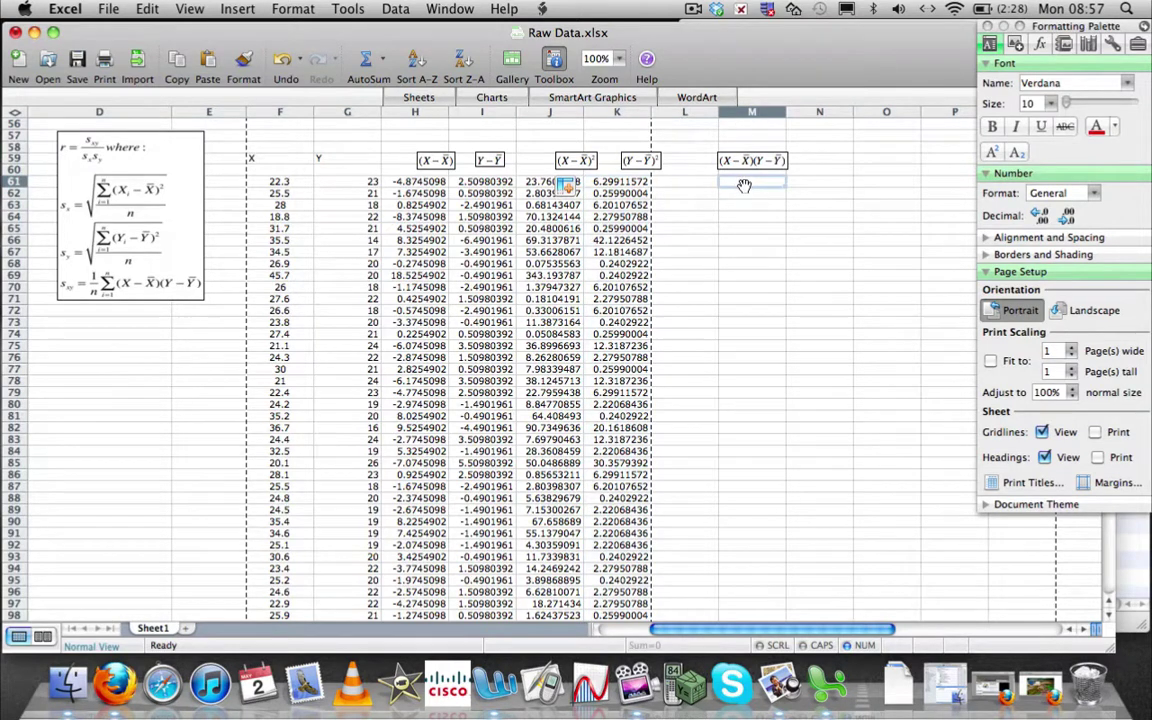
text(=)
click(431, 181)
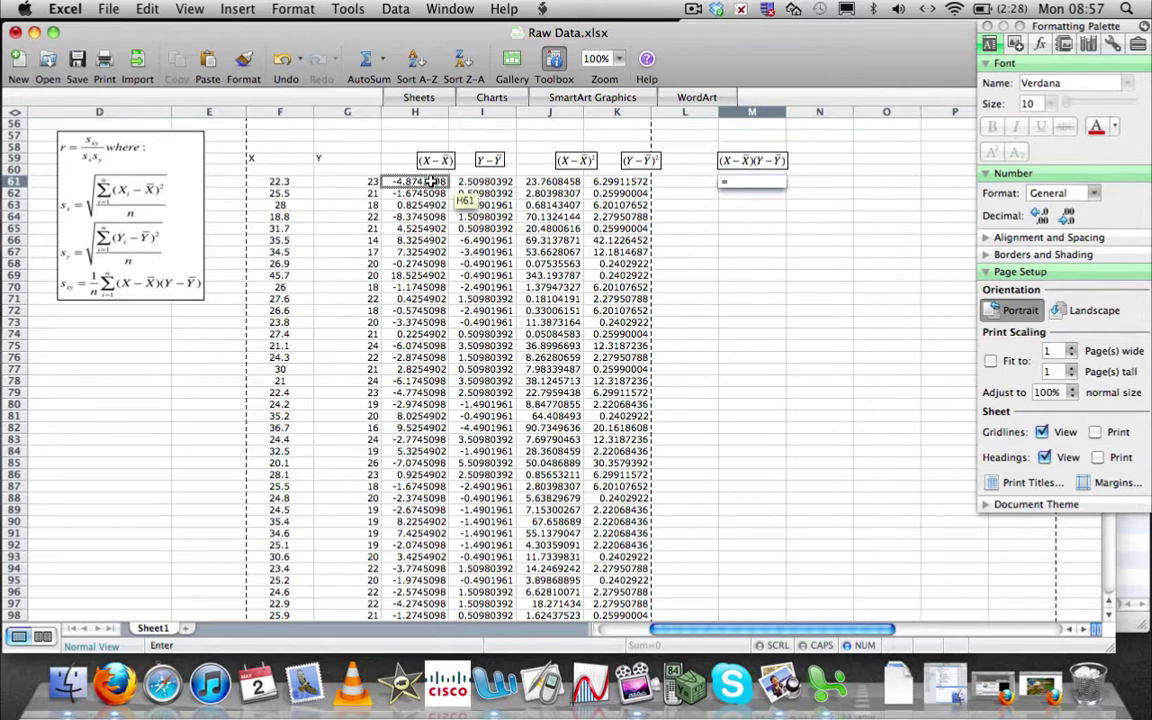
text(*)
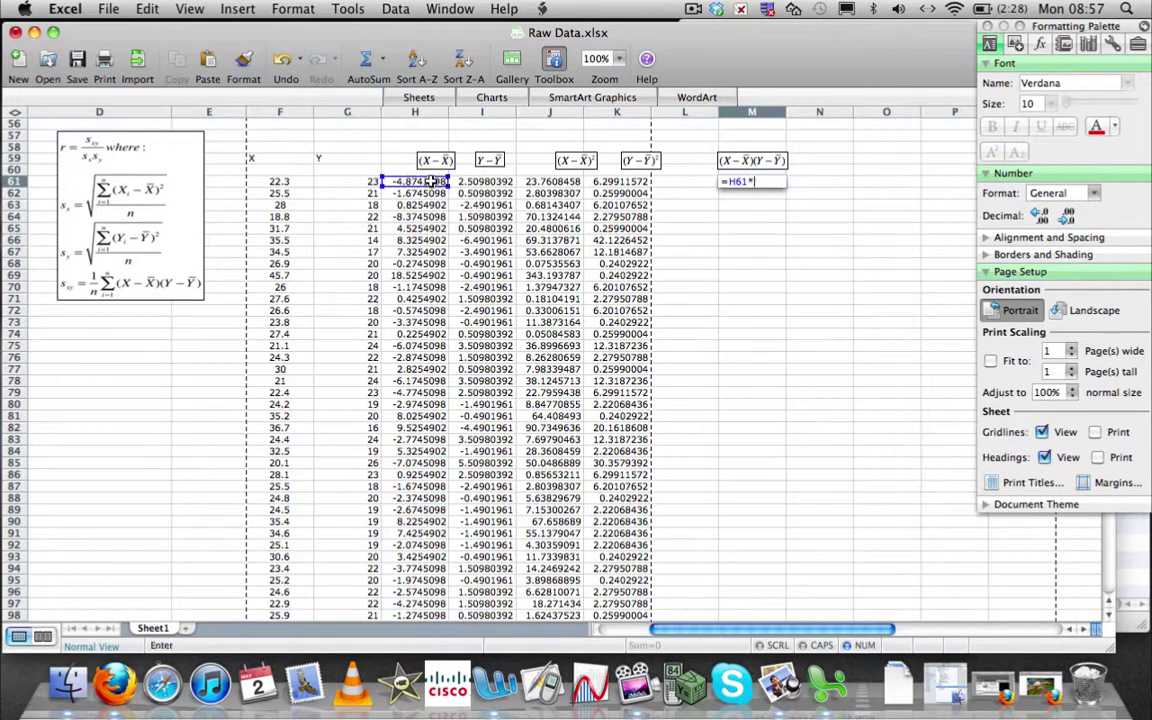
click(468, 186)
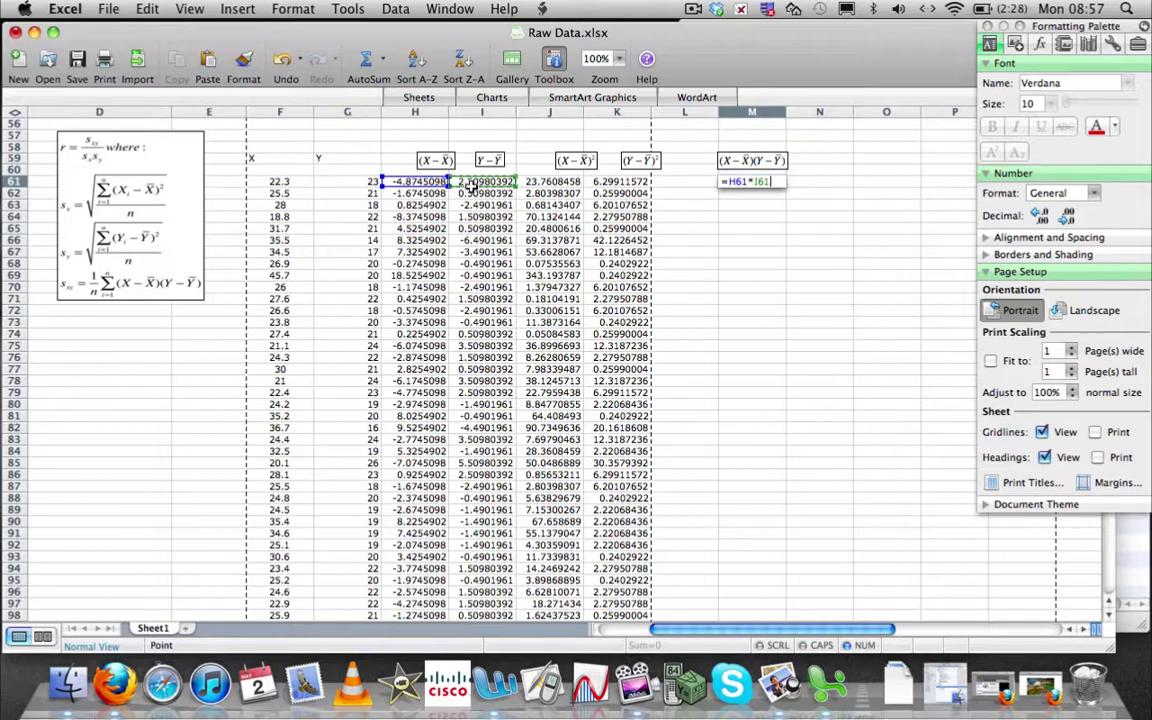
key(Return)
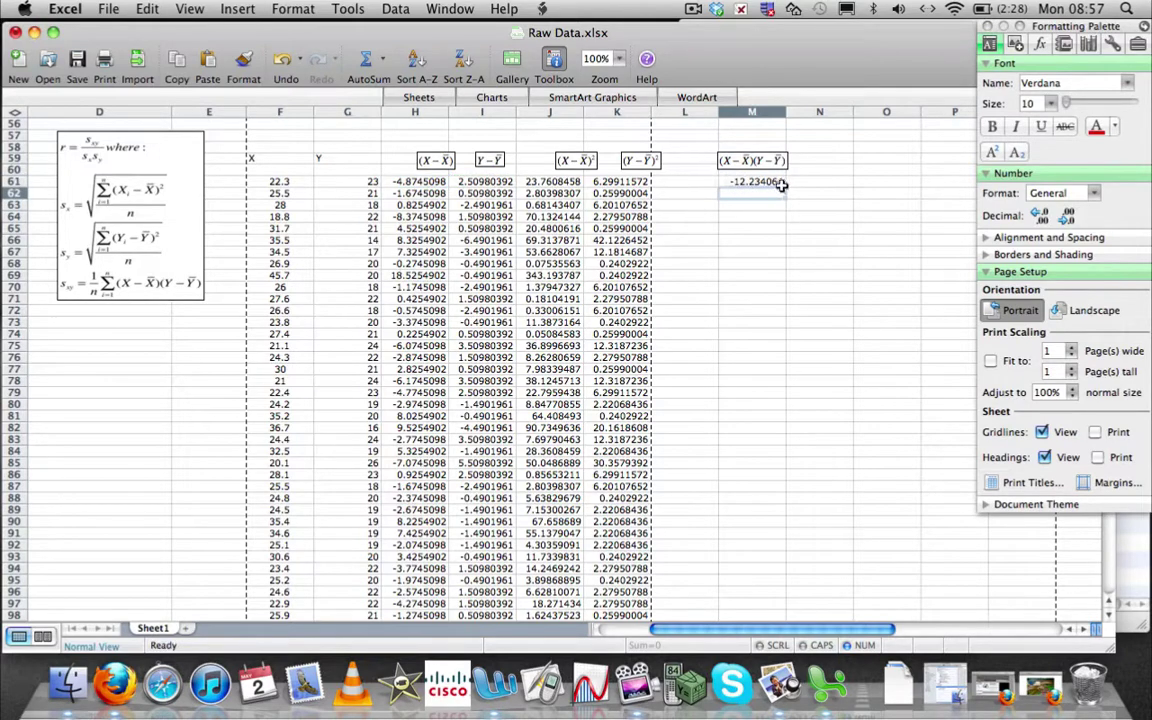
drag(787, 183, 786, 309)
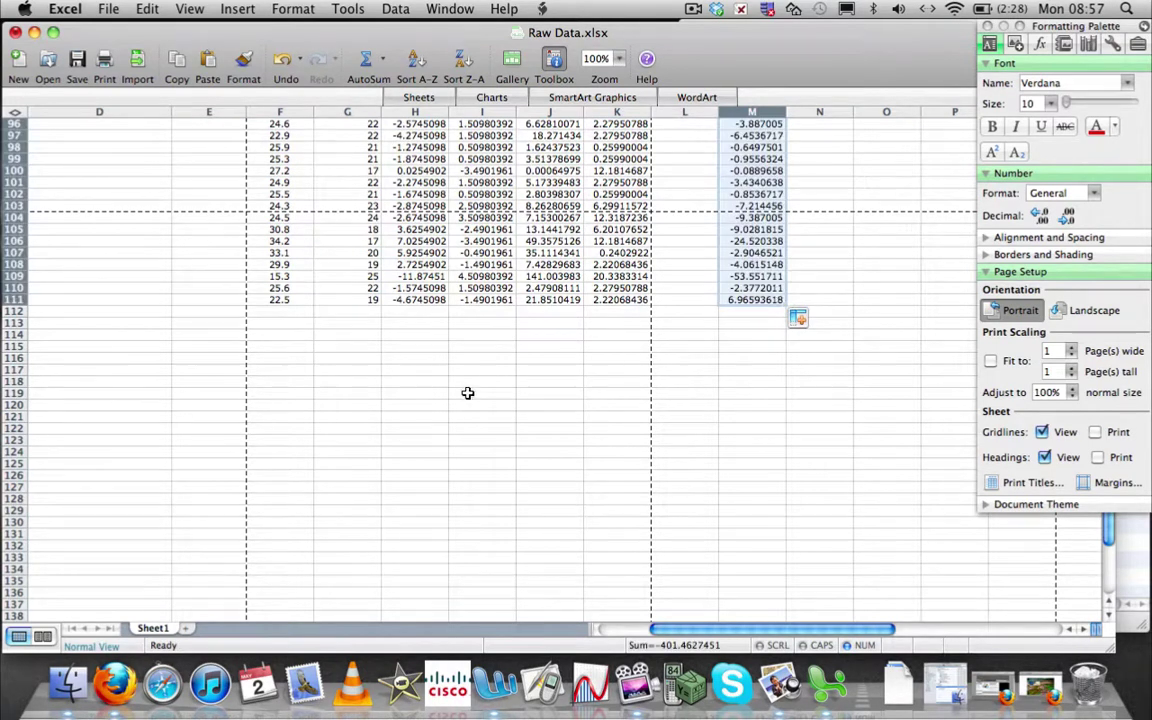
Sum the squared X deviations J61:J111 in cell J112.
scroll(420, 352, up, 5)
scroll(468, 393, up, 7)
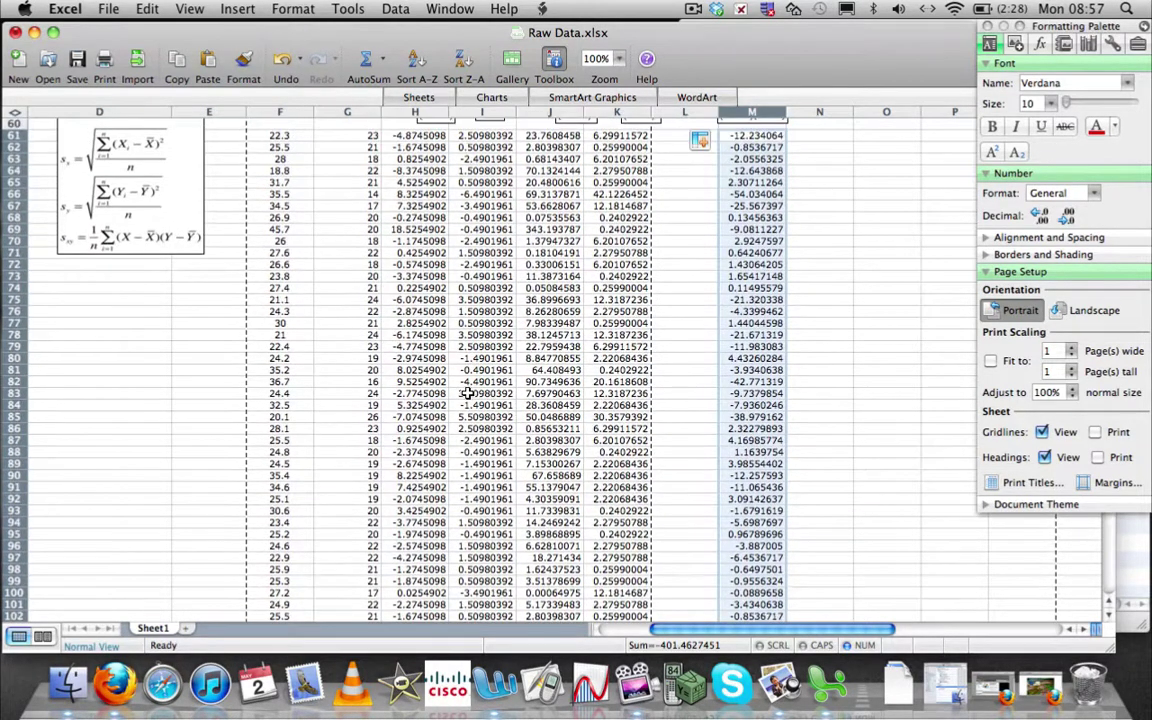
scroll(467, 393, up, 1)
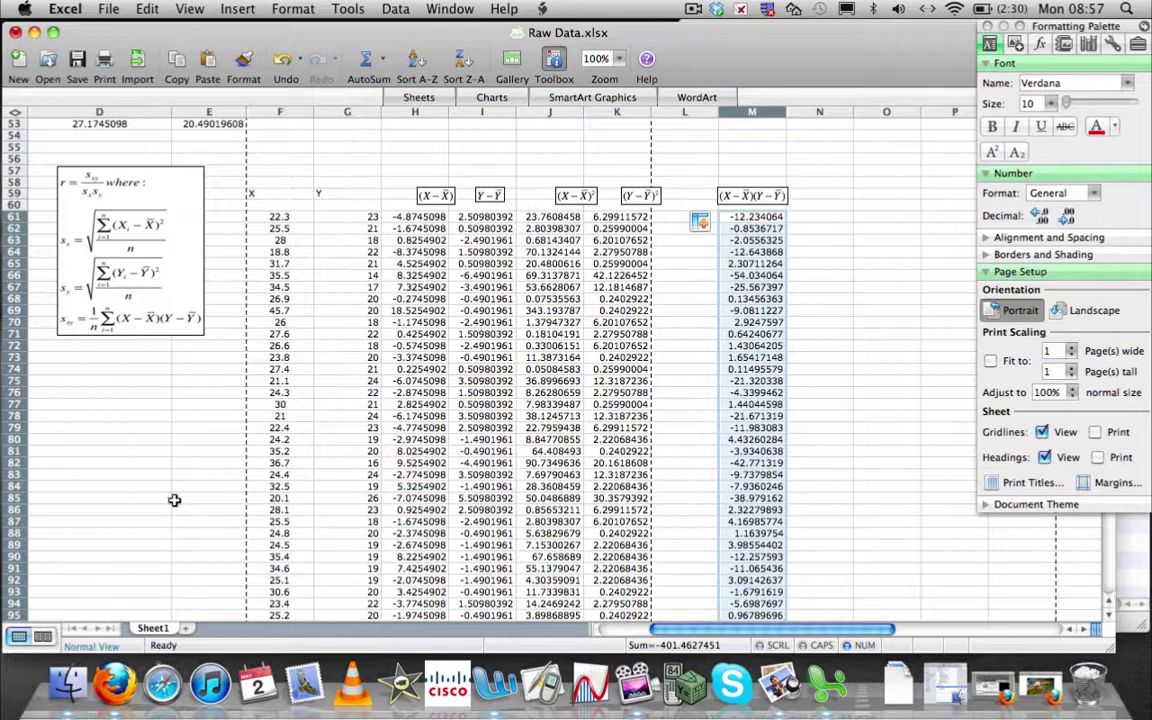
scroll(170, 480, down, 1)
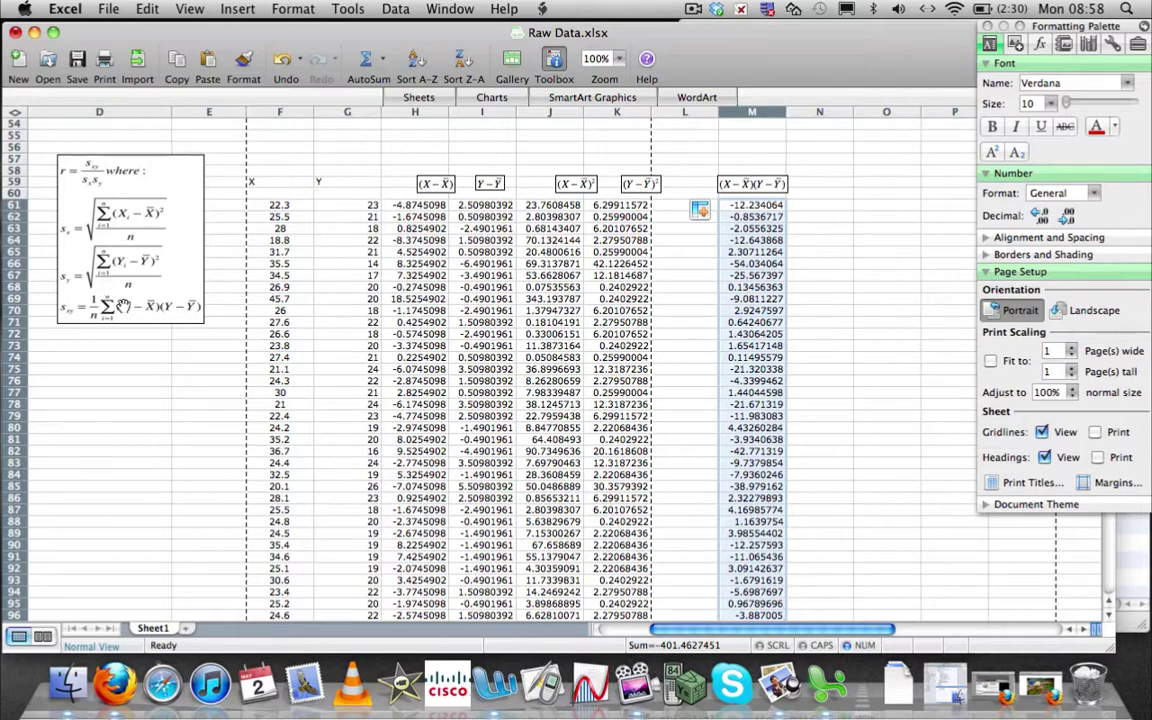
scroll(476, 375, down, 12)
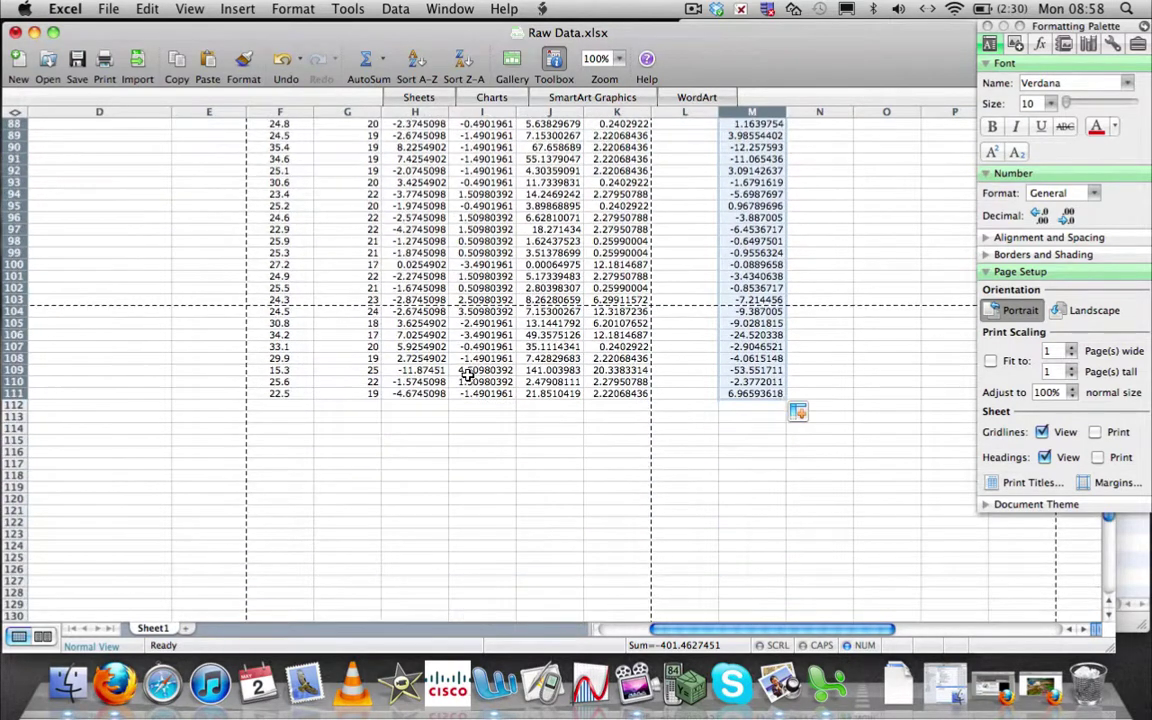
click(540, 406)
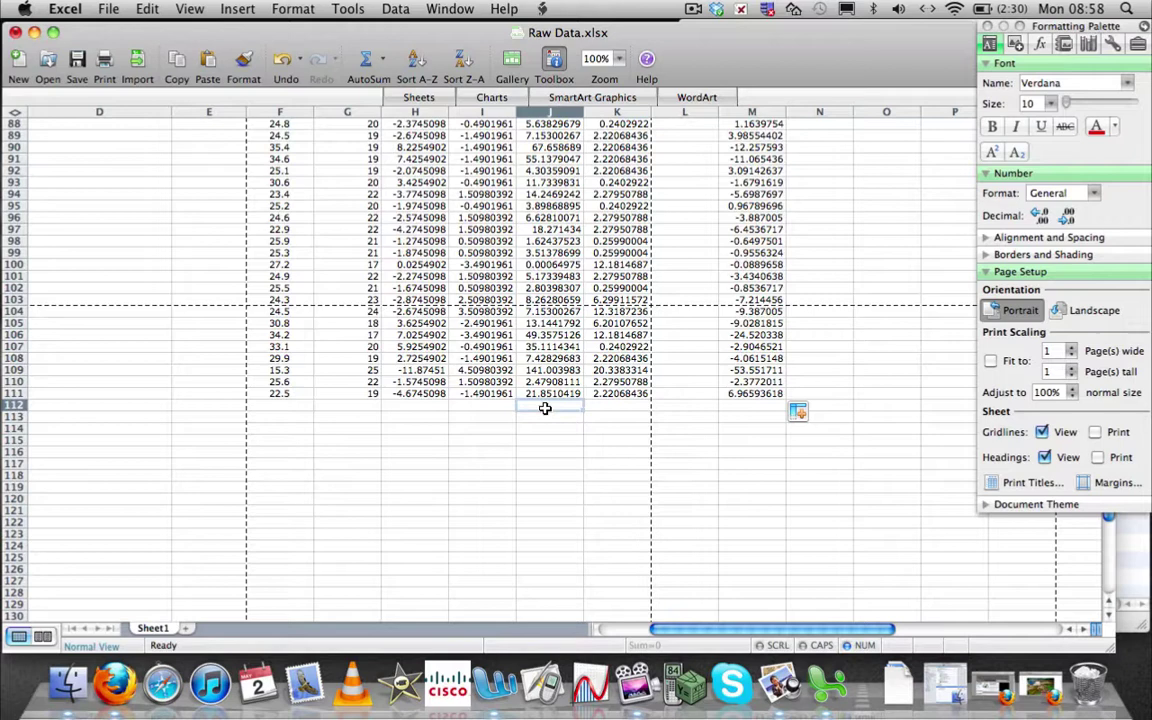
click(381, 59)
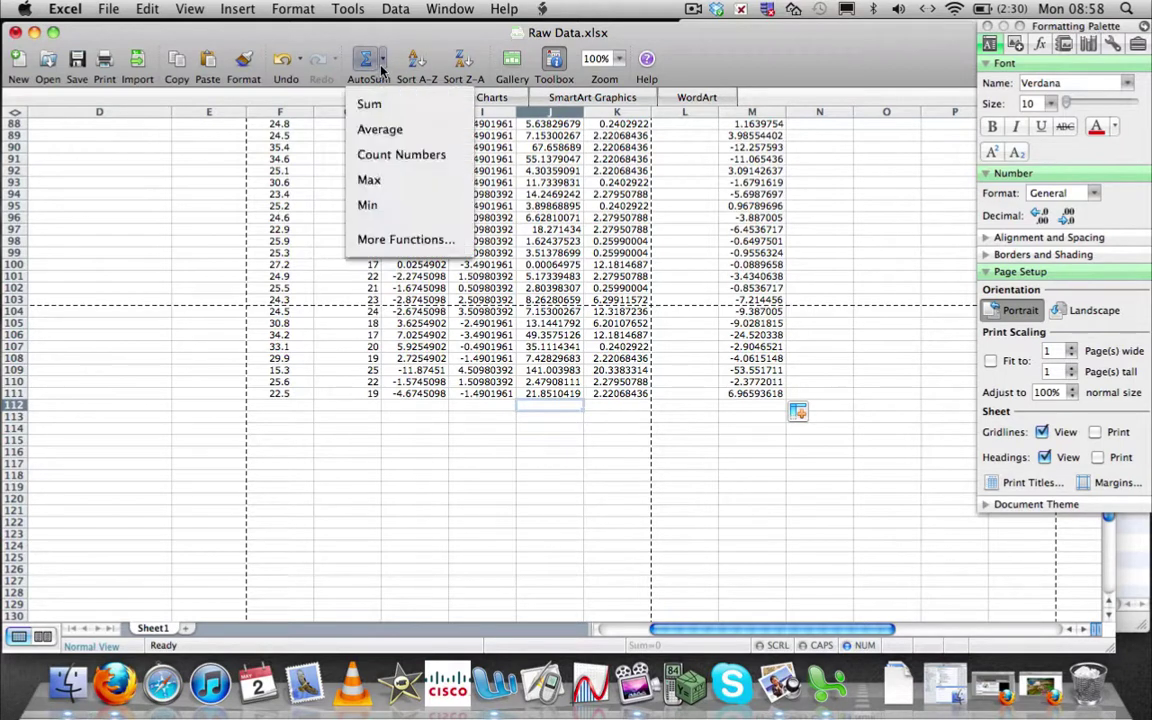
click(366, 104)
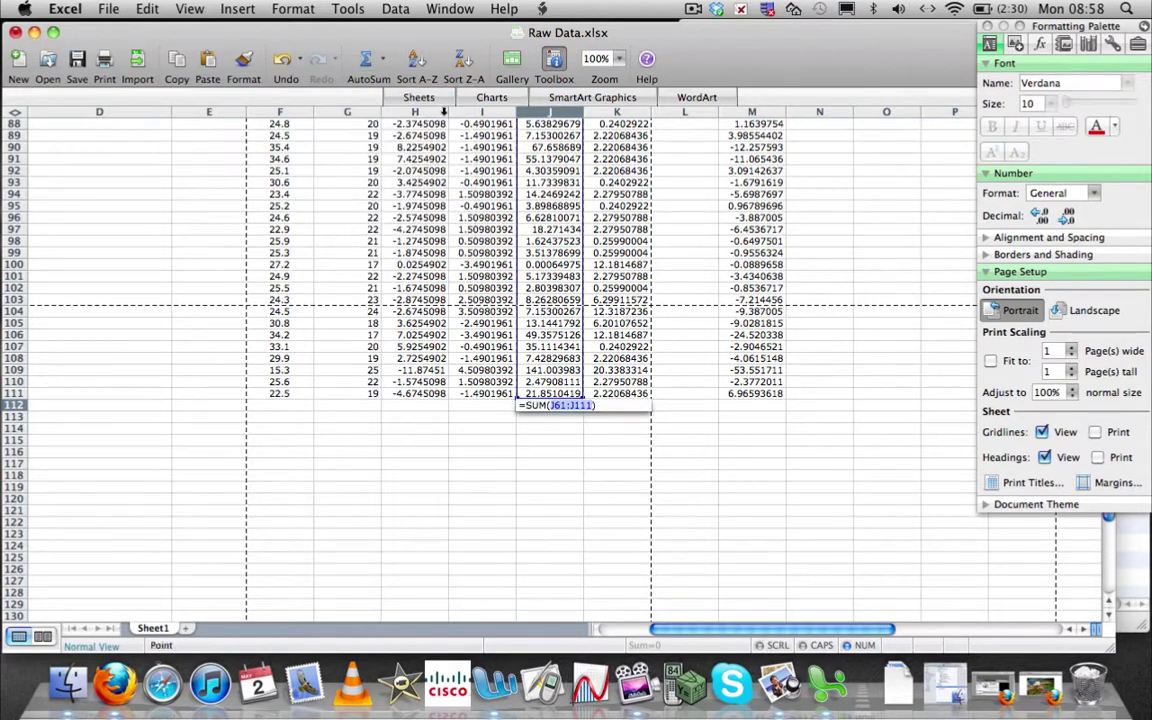
key(Return)
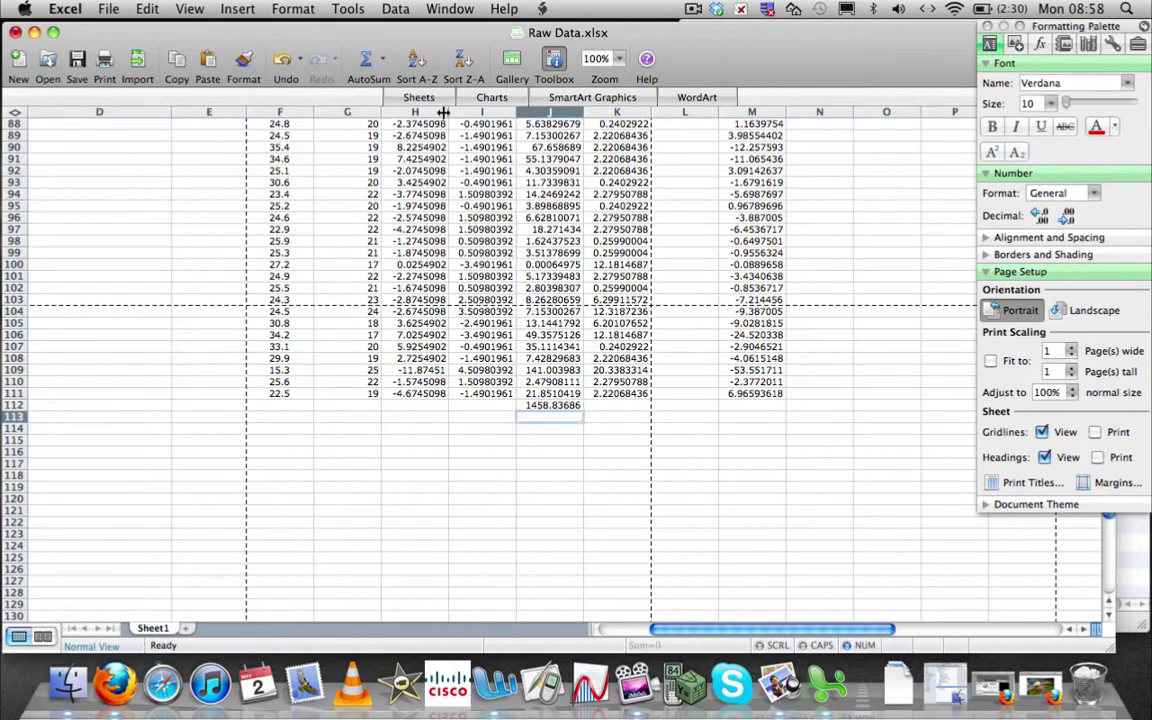
Fill the sum formula from J112 across to M112 and clear the unneeded total in L112.
click(610, 405)
click(560, 405)
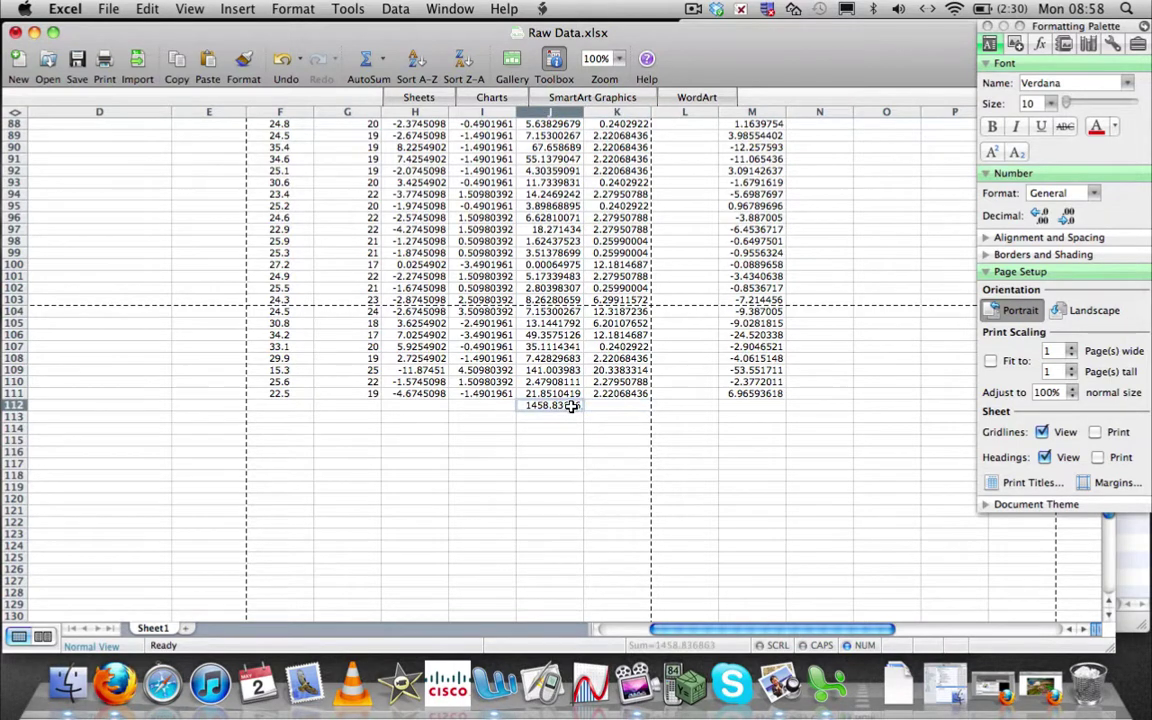
drag(582, 409, 758, 411)
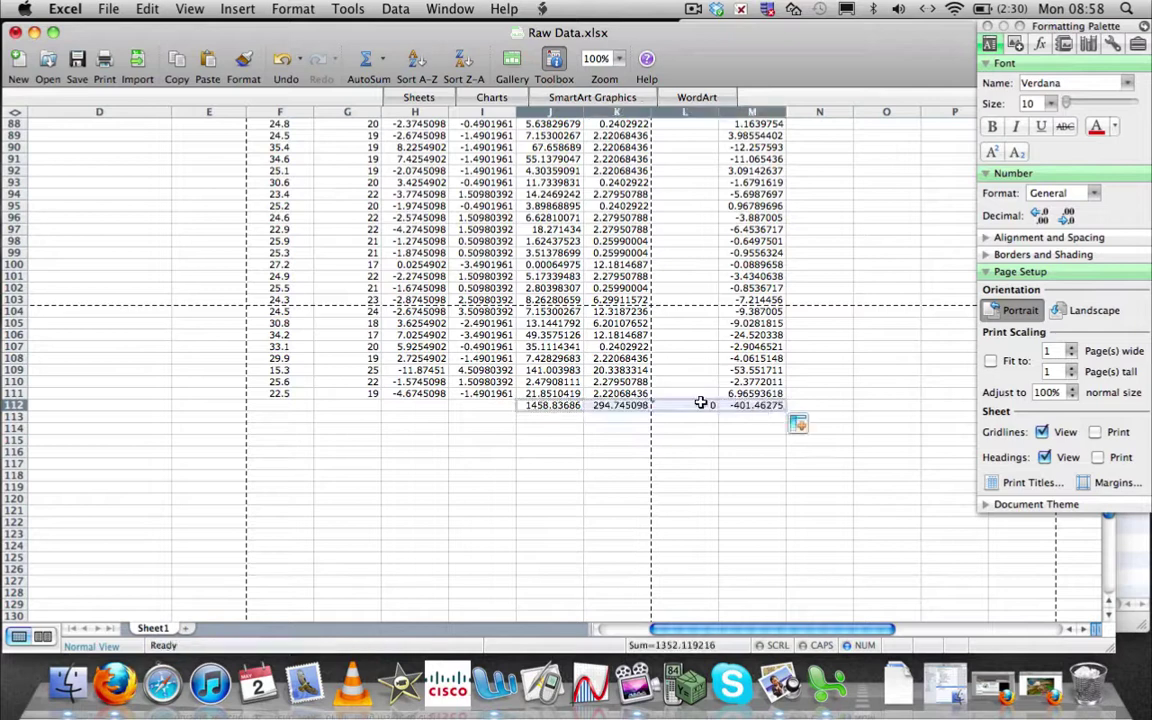
click(673, 405)
key(Delete)
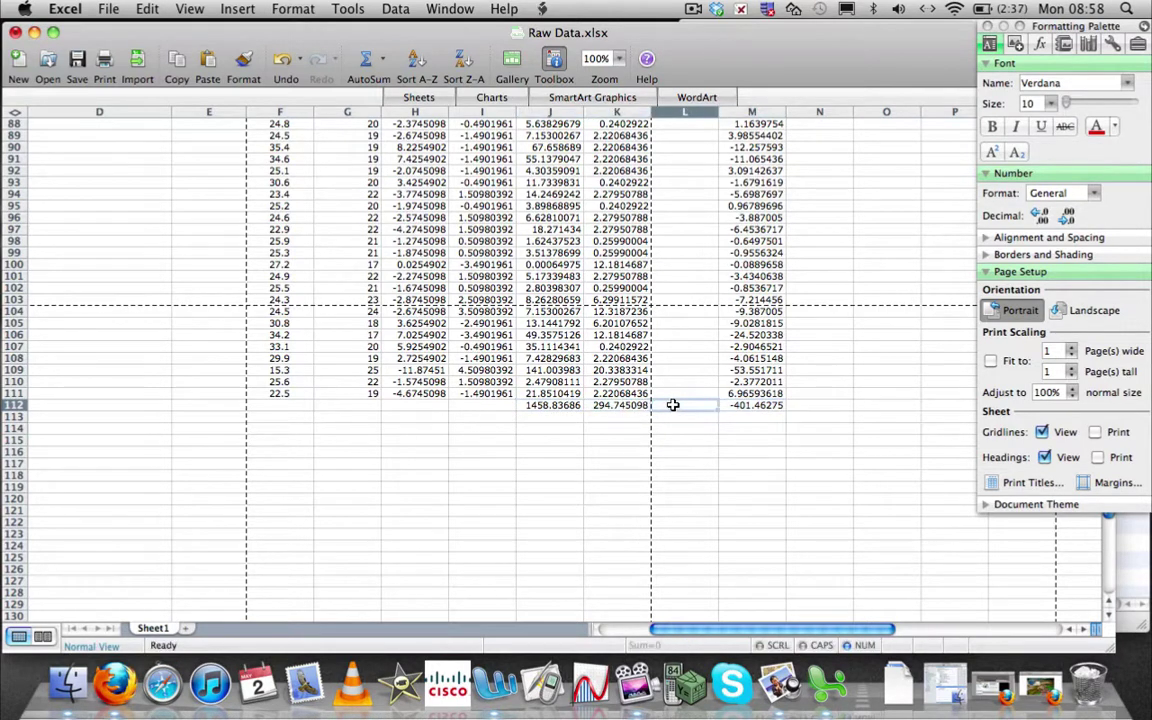
Label cell J114 Sx and enter the standard deviation formula =sqrt(J112/51) in J115.
click(545, 428)
text(S)
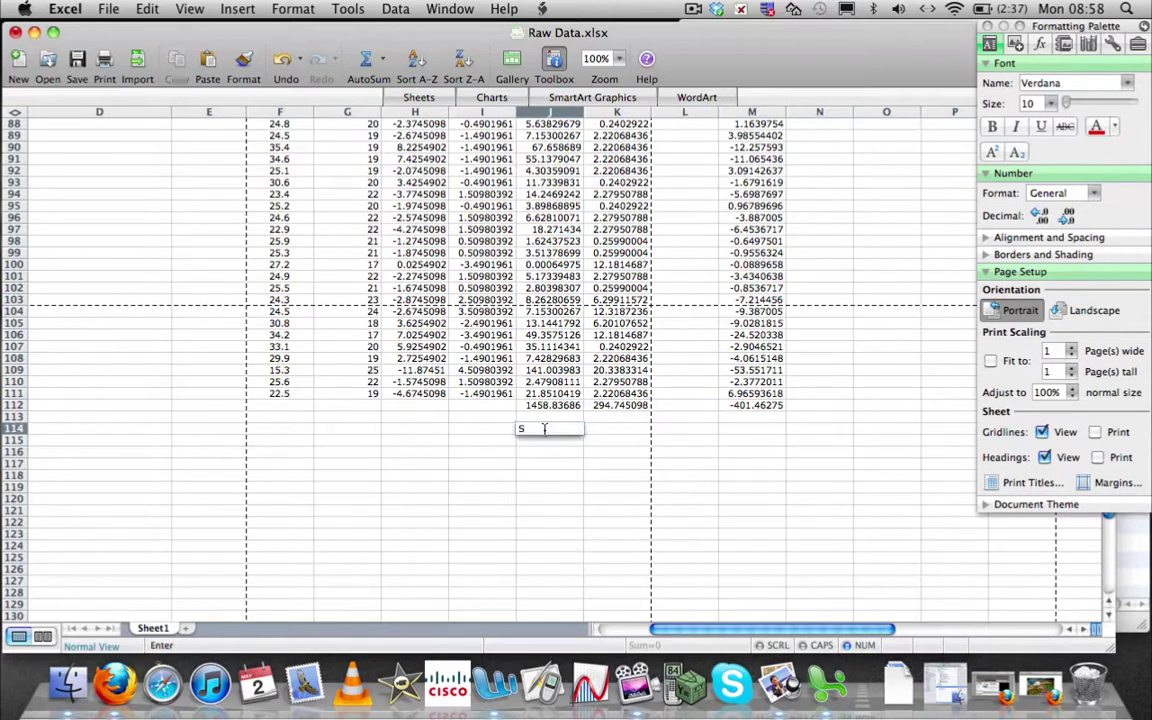
text(x)
key(Return)
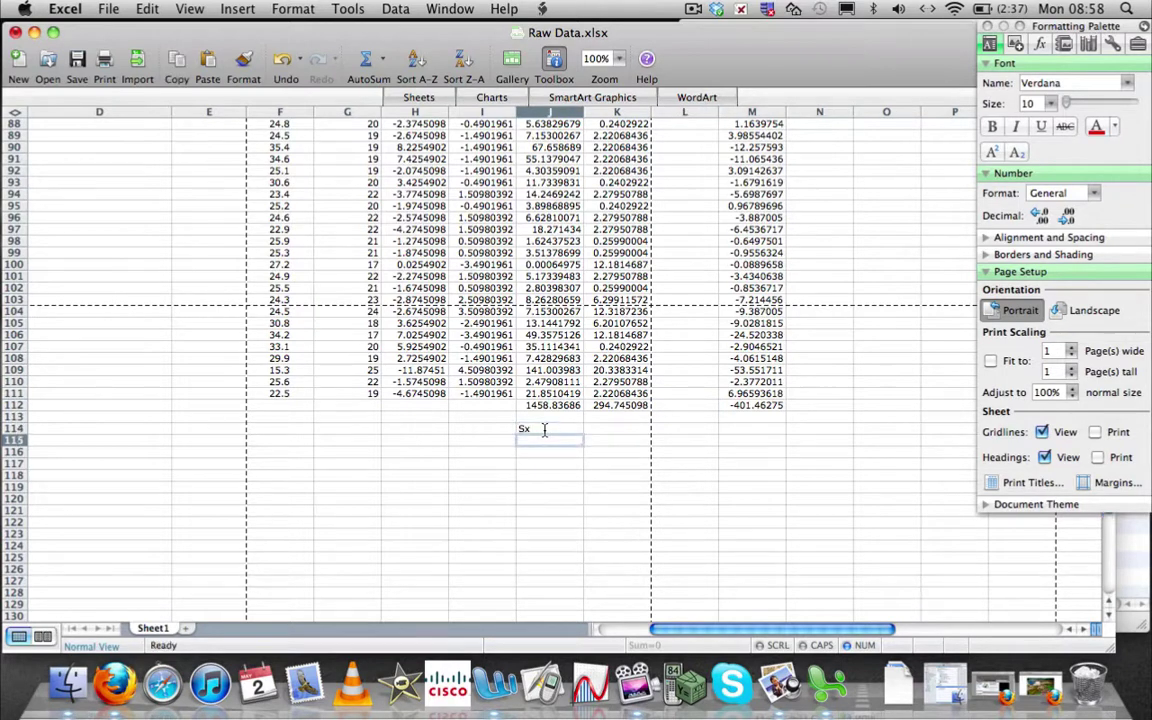
text(=)
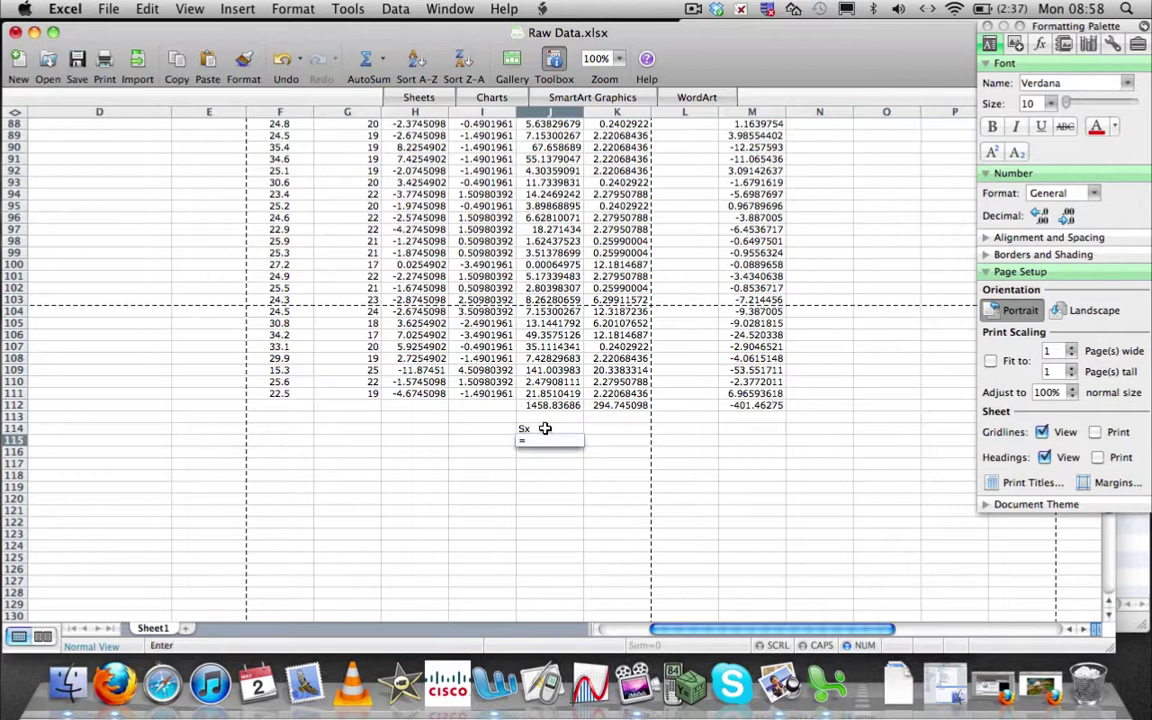
click(545, 428)
text(sqrt)
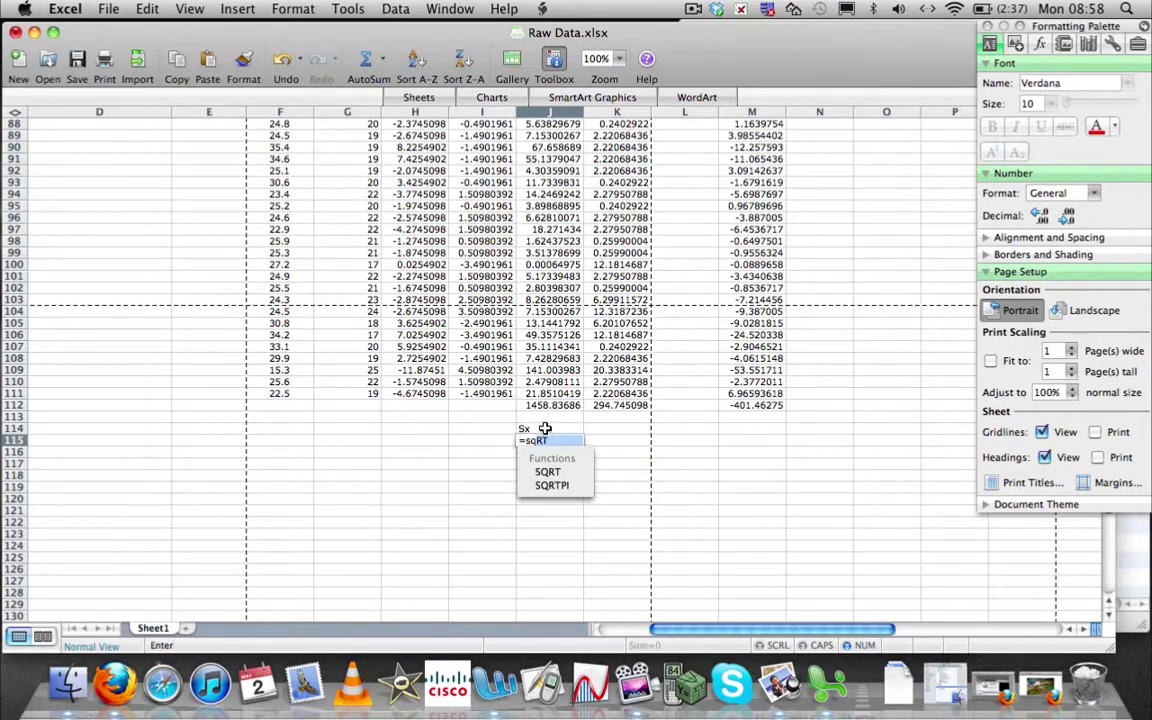
text(()
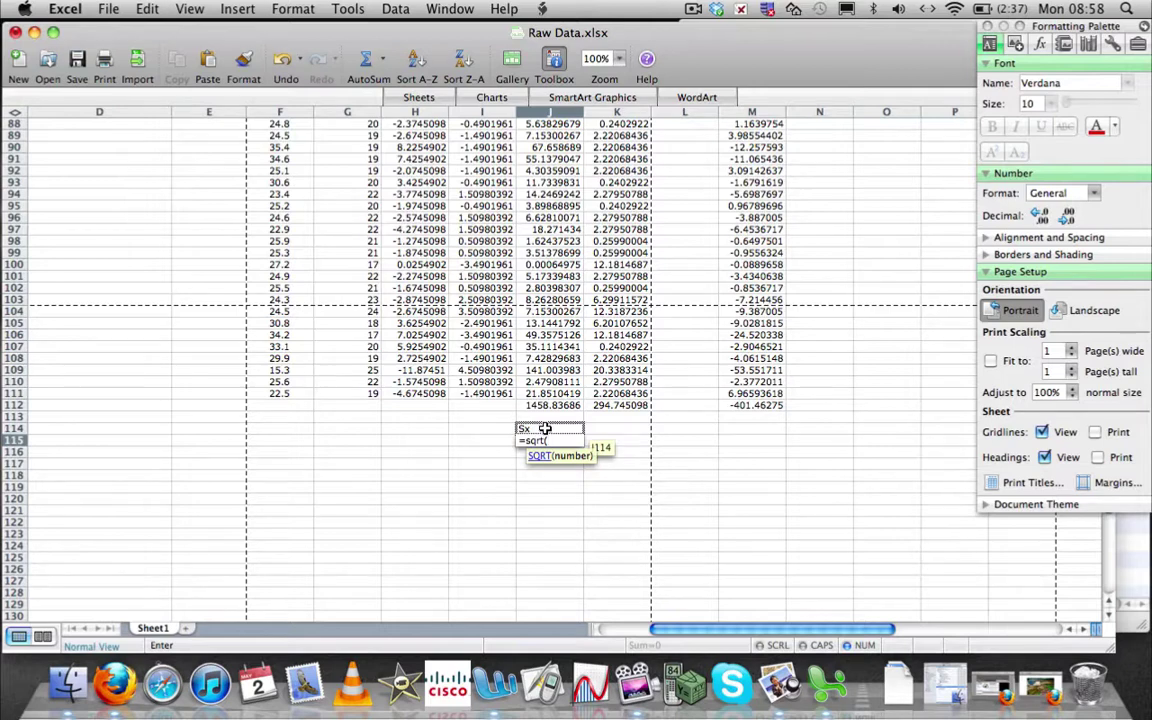
click(550, 408)
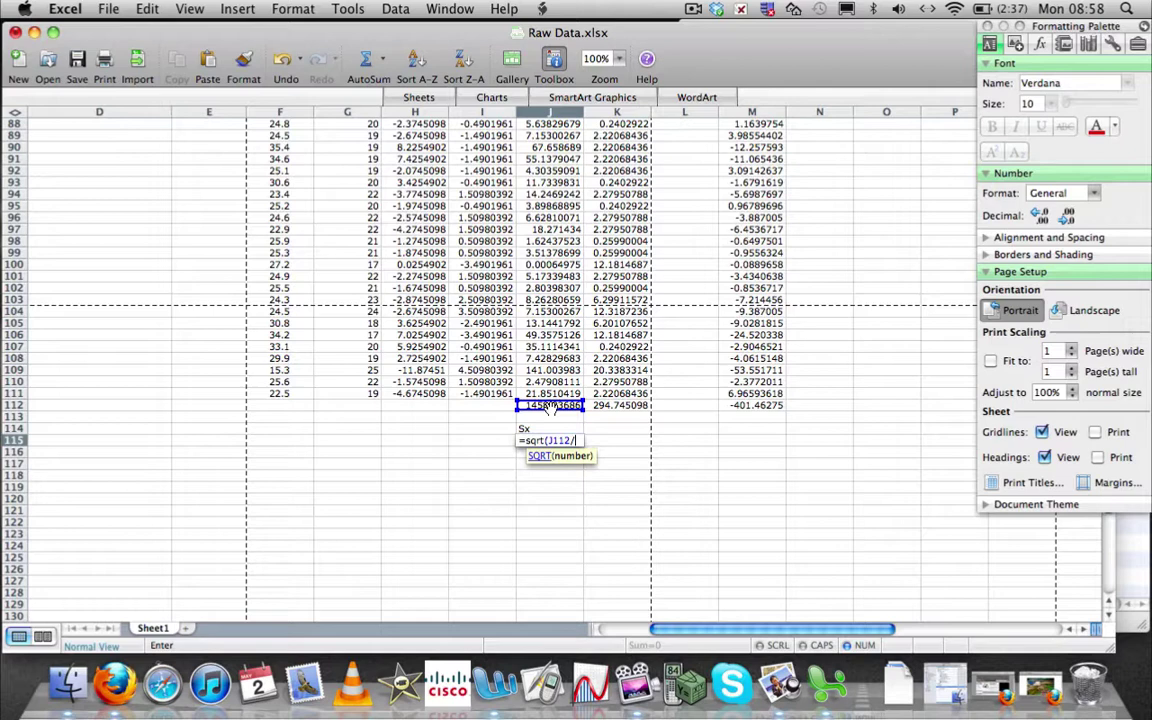
text(/51))
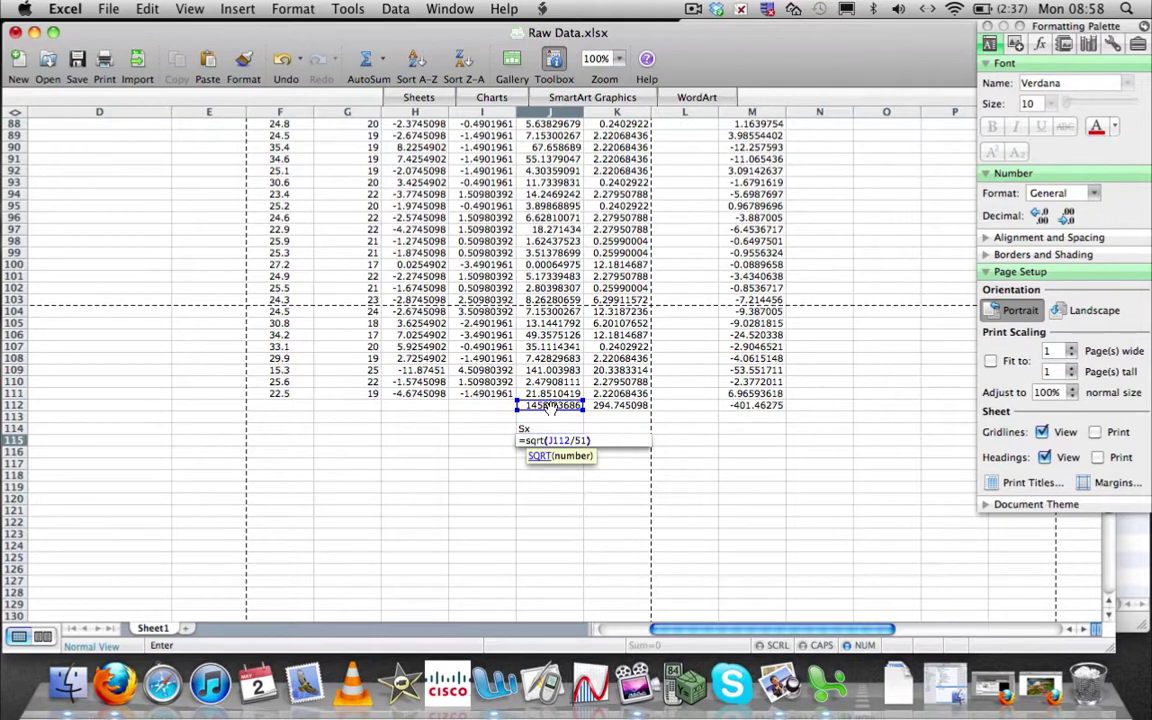
key(Return)
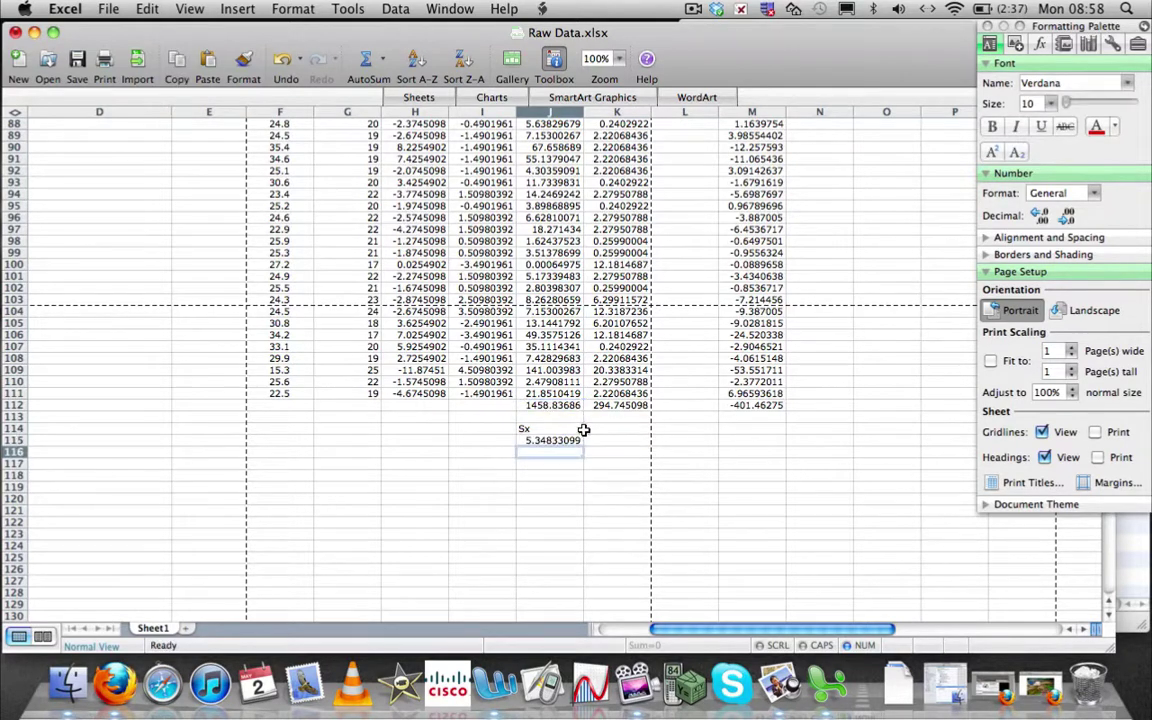
Label cell K114 Sy and enter the standard deviation formula =sqrt(K112/51) in K115.
click(597, 428)
text(Sy)
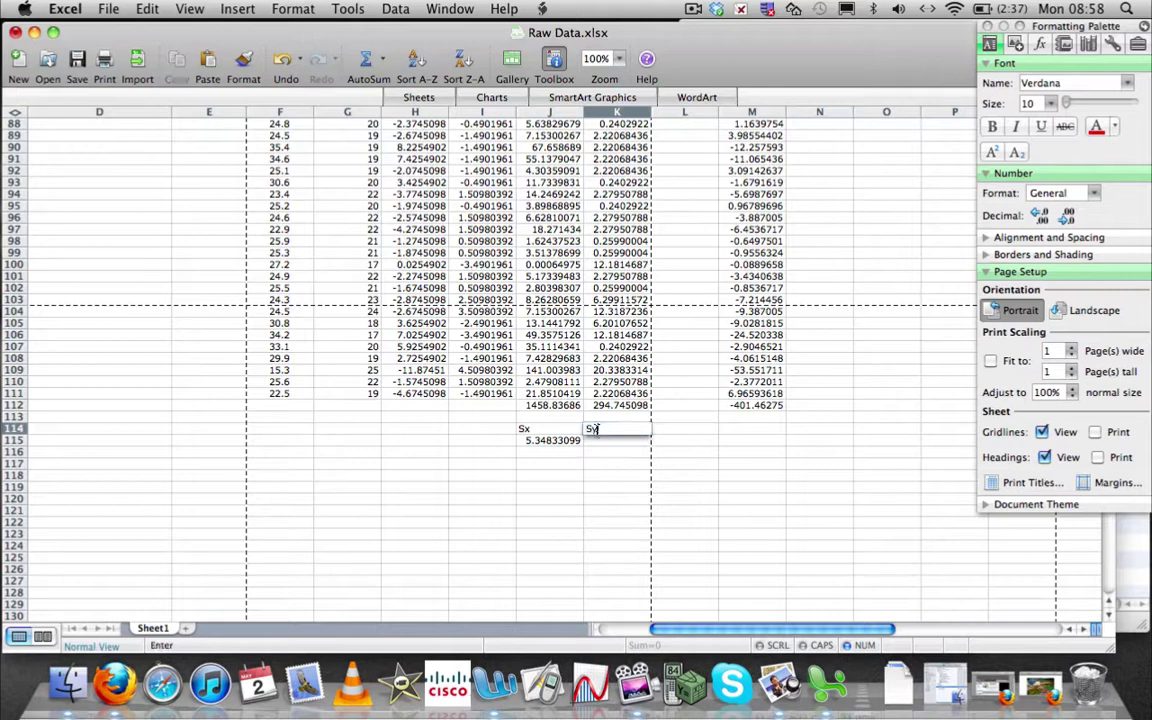
key(Return)
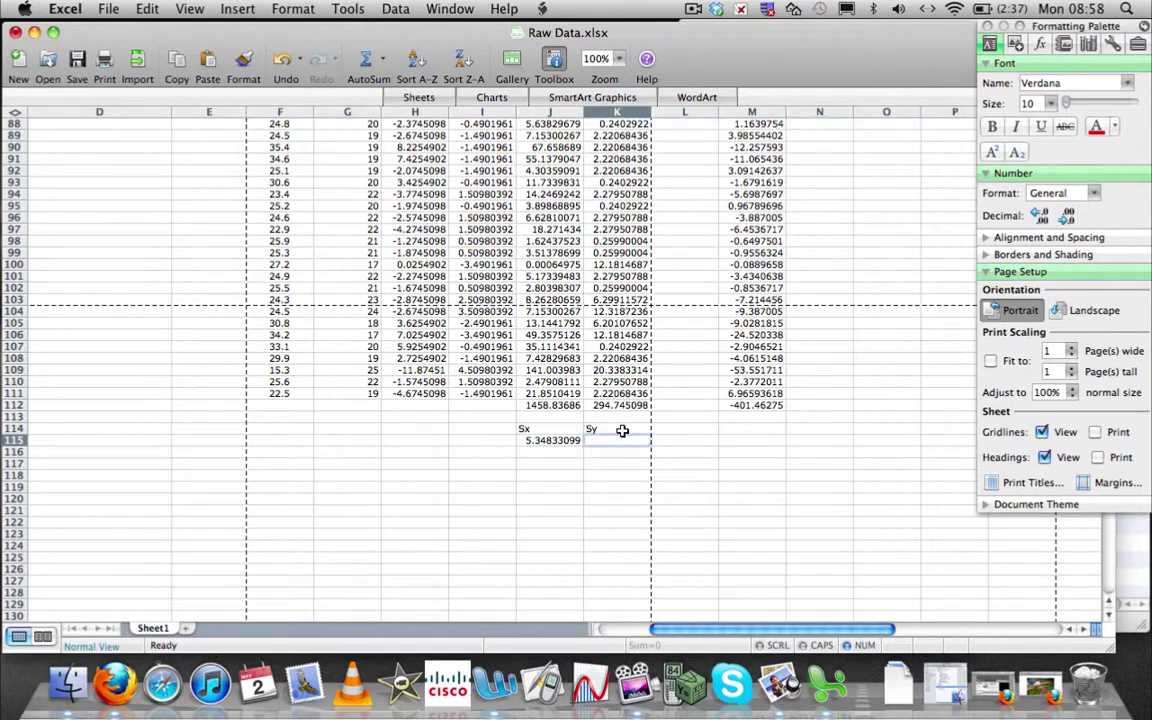
text(=)
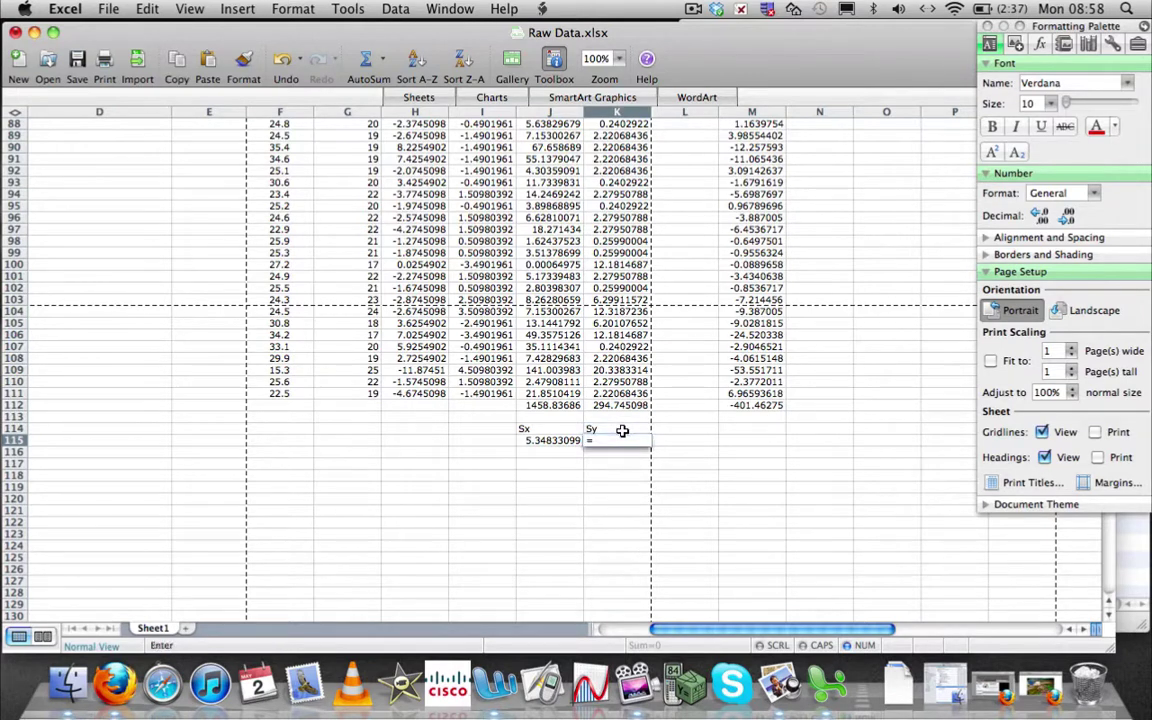
click(622, 430)
text(sqrt)
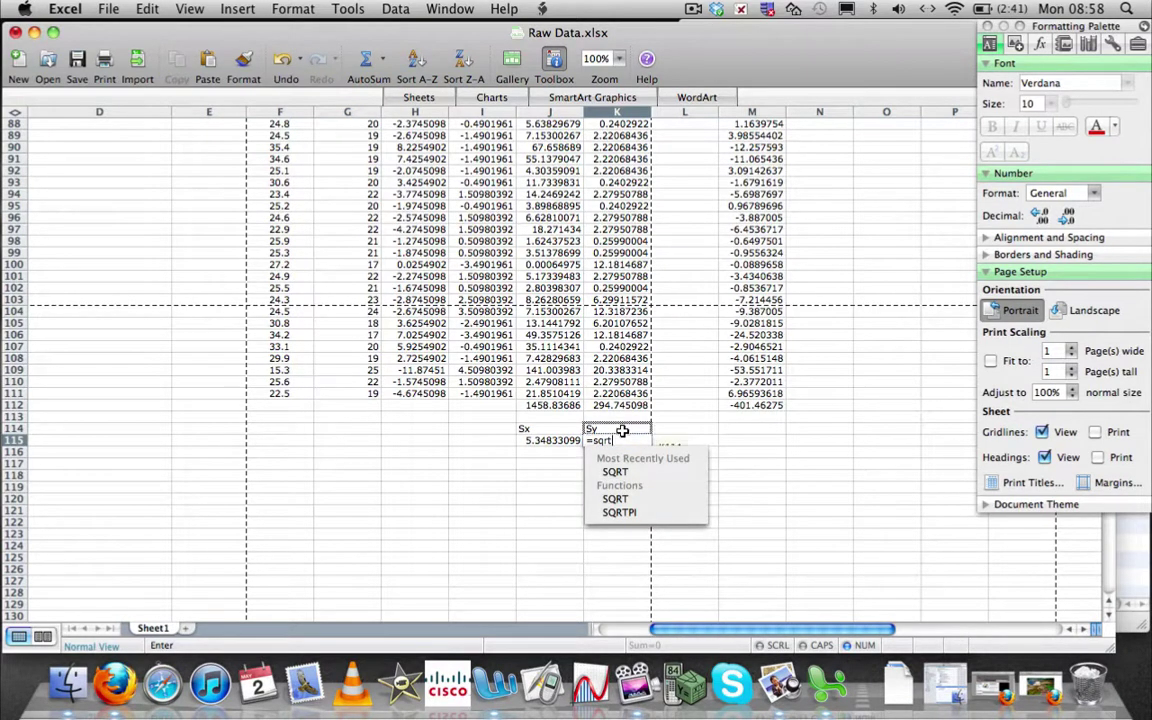
text(()
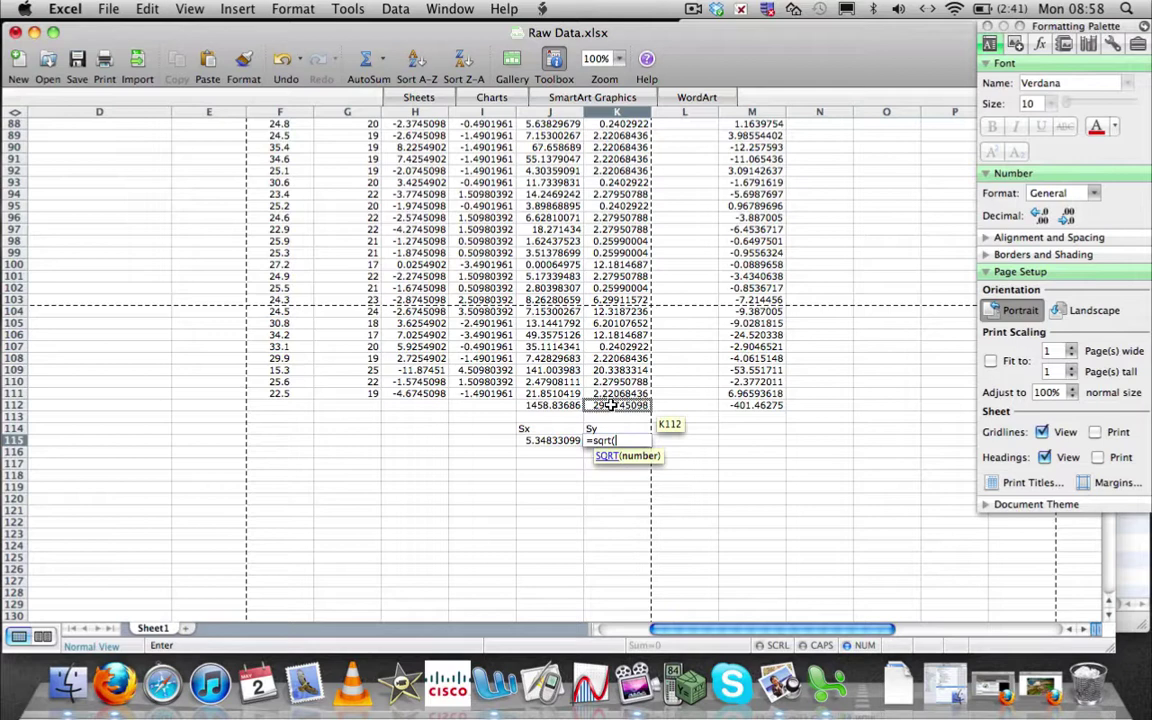
click(612, 405)
text(/)
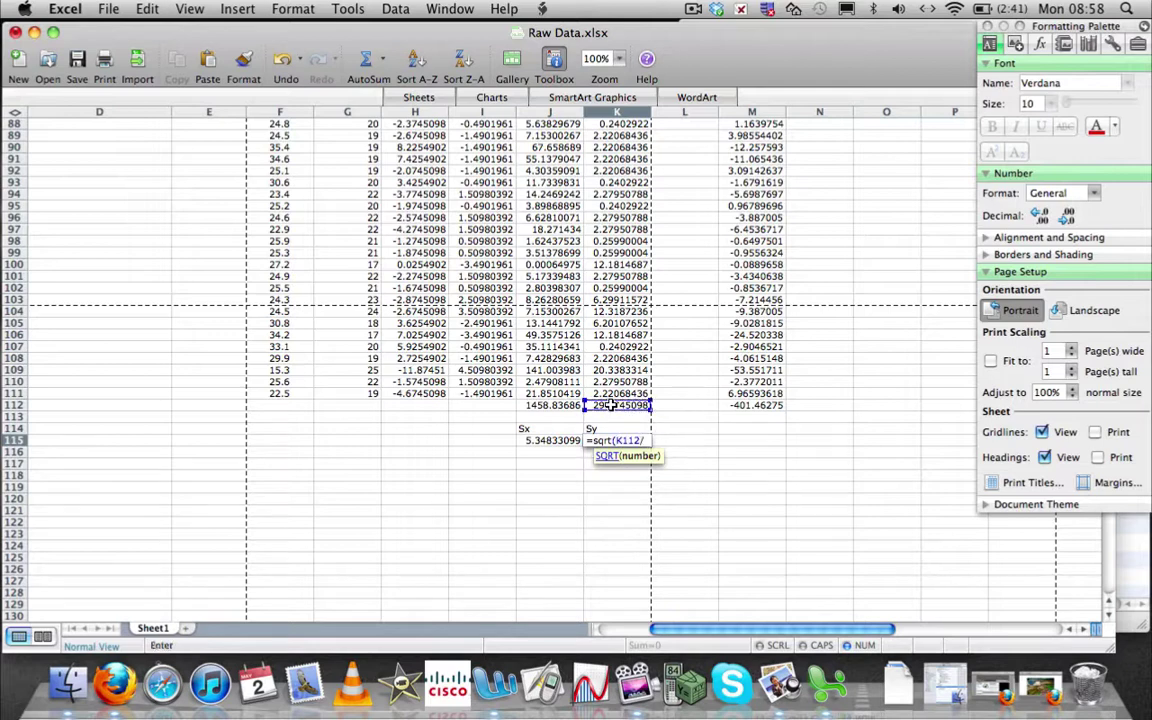
text(51)
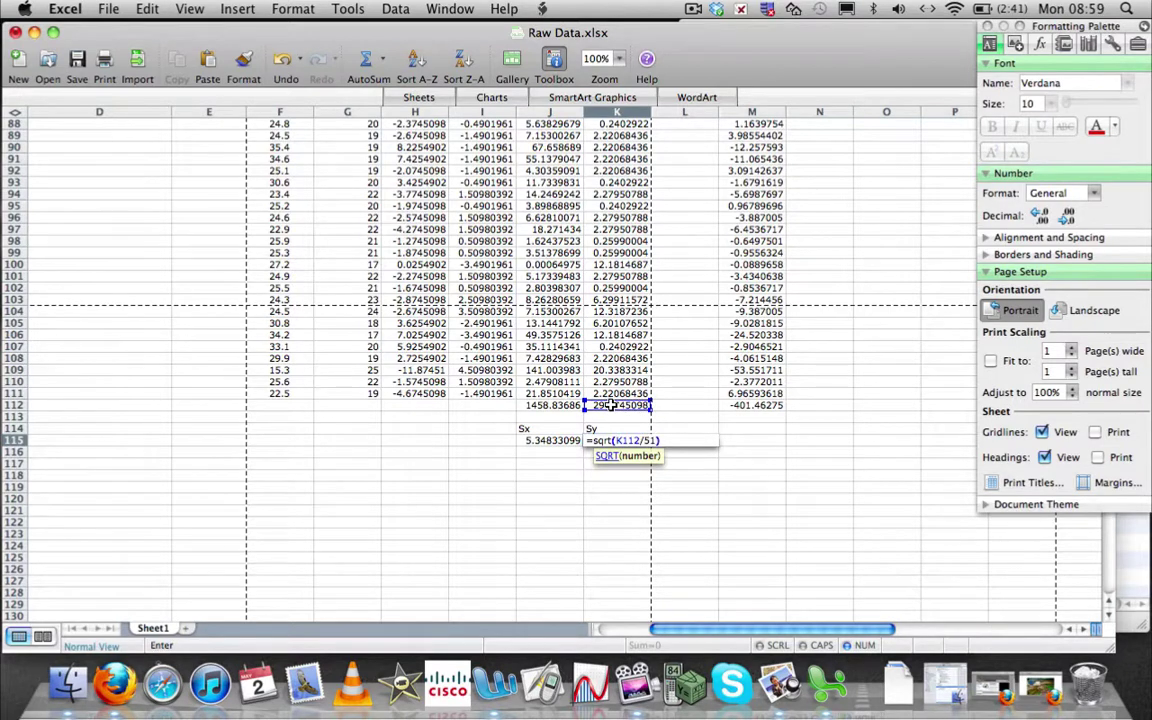
key(Return)
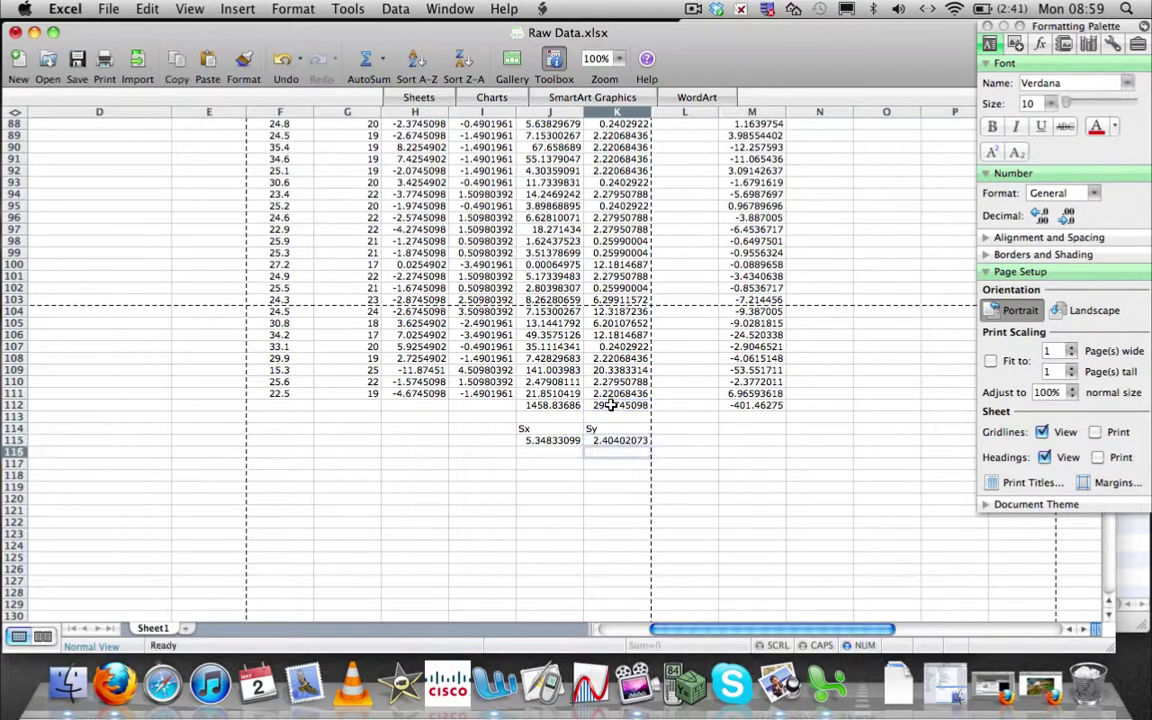
Label cell M114 Sxy and enter the covariance formula =M112/51 in M115.
click(741, 428)
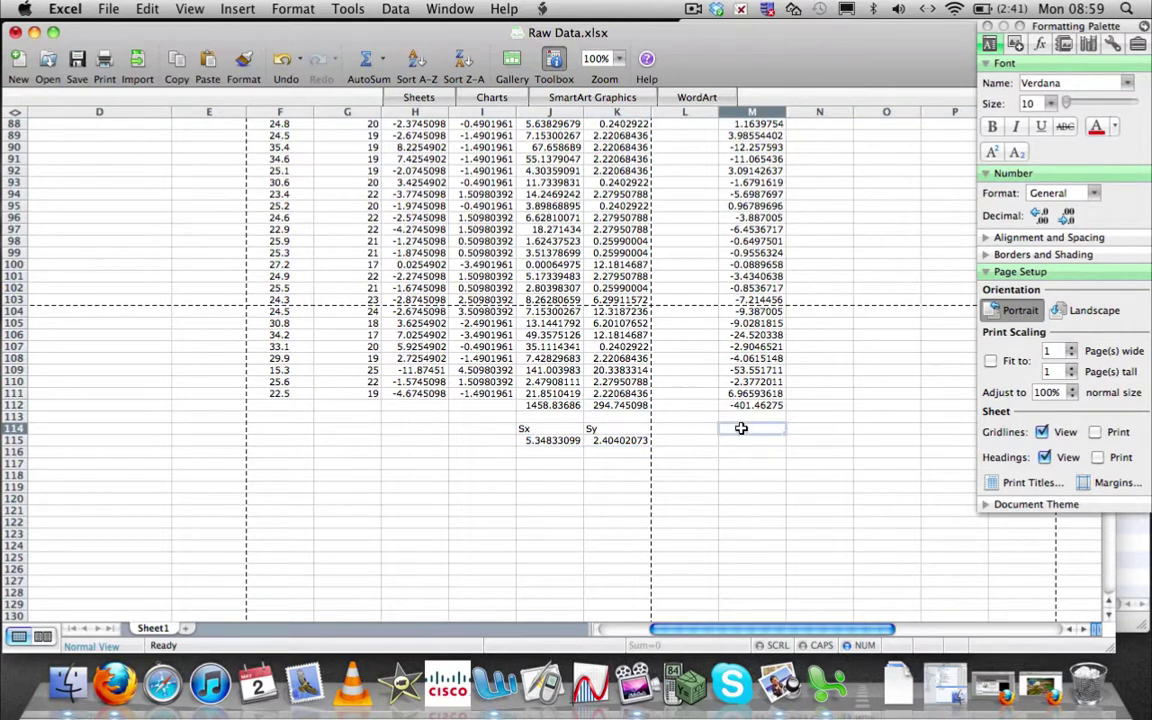
text(Sxy)
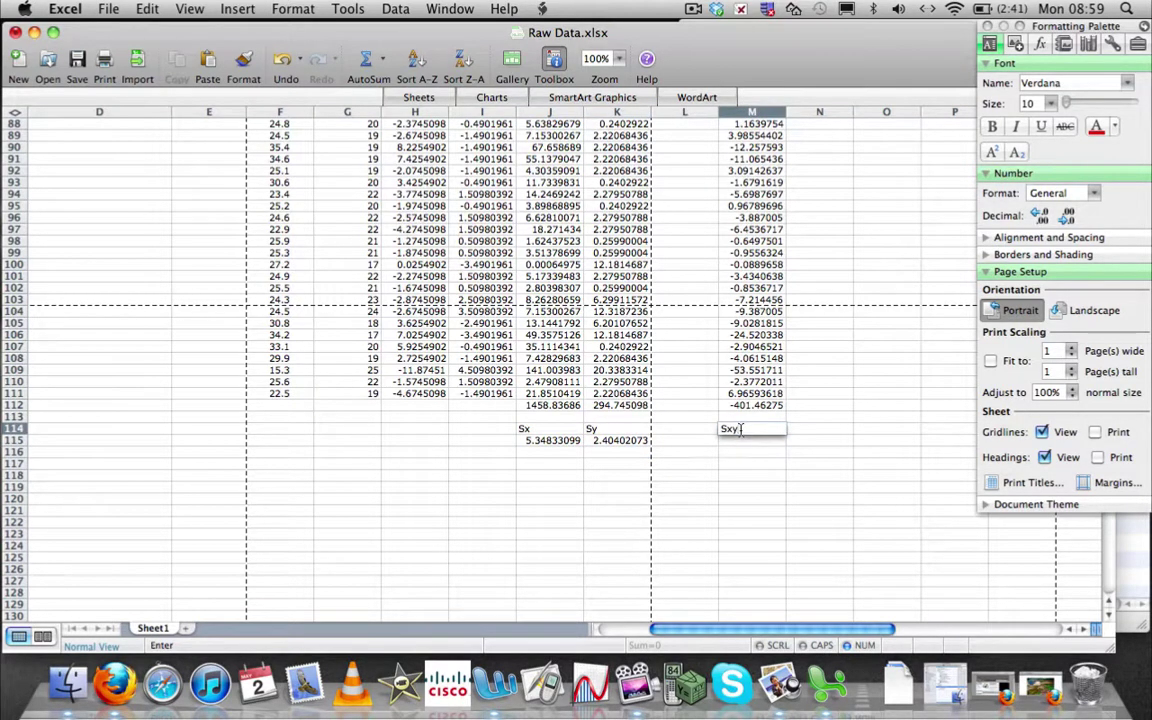
key(Return)
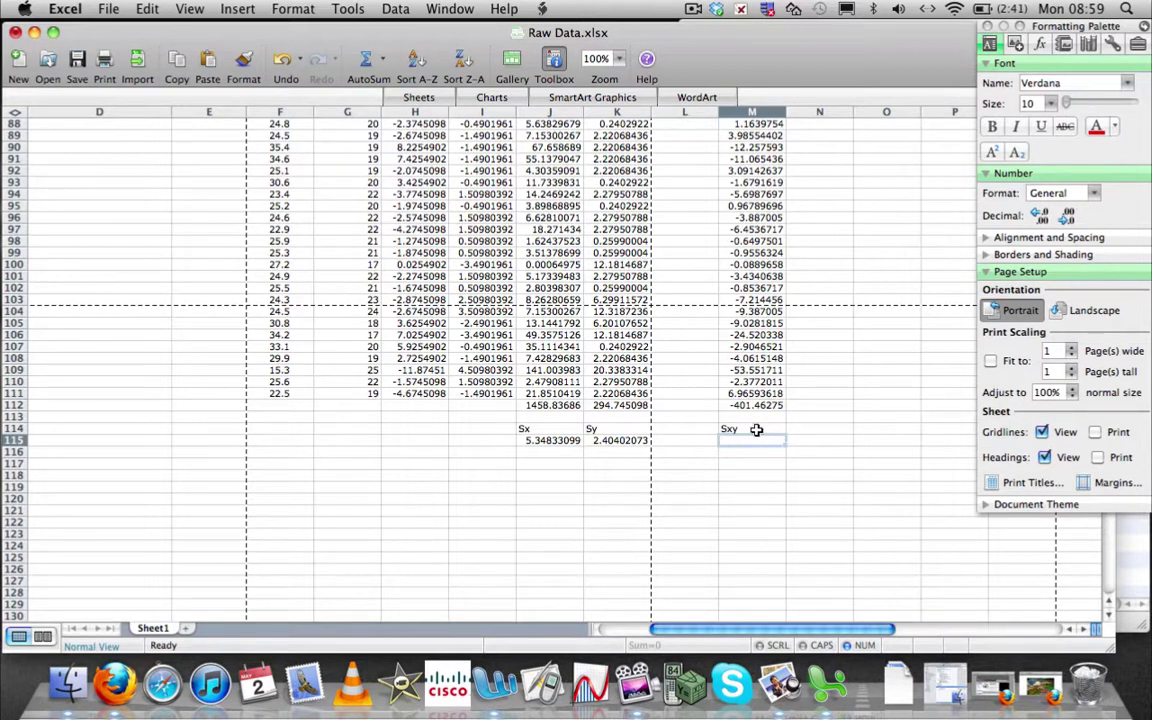
text(=)
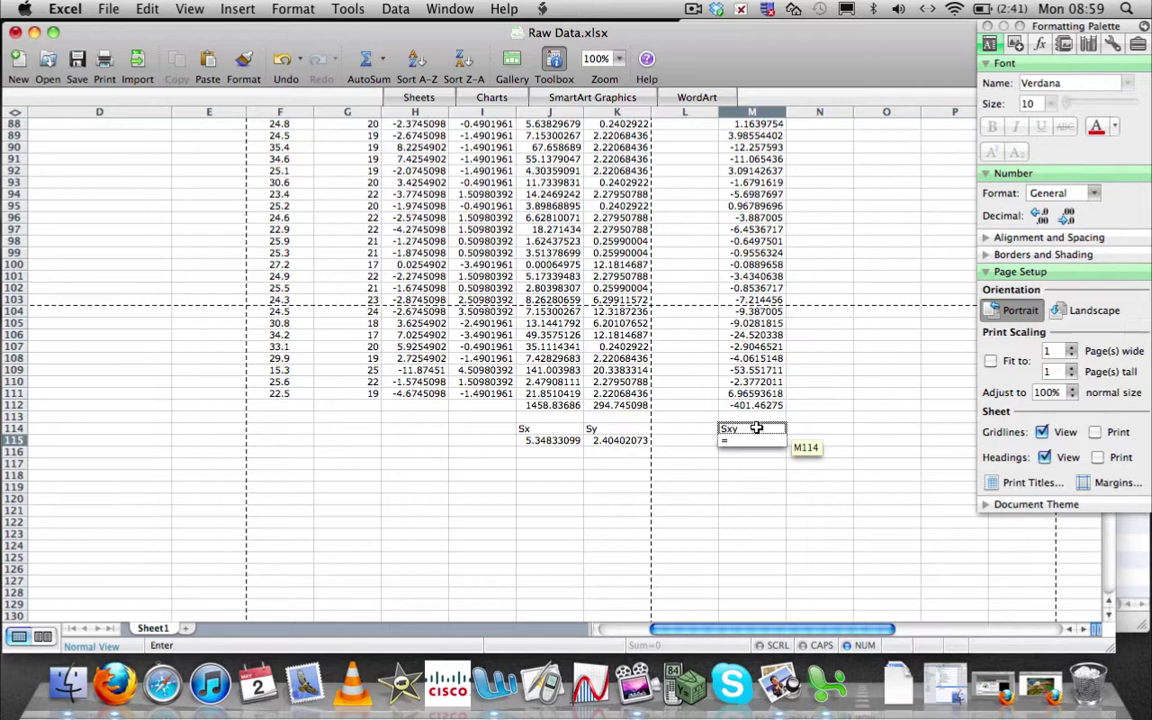
click(752, 406)
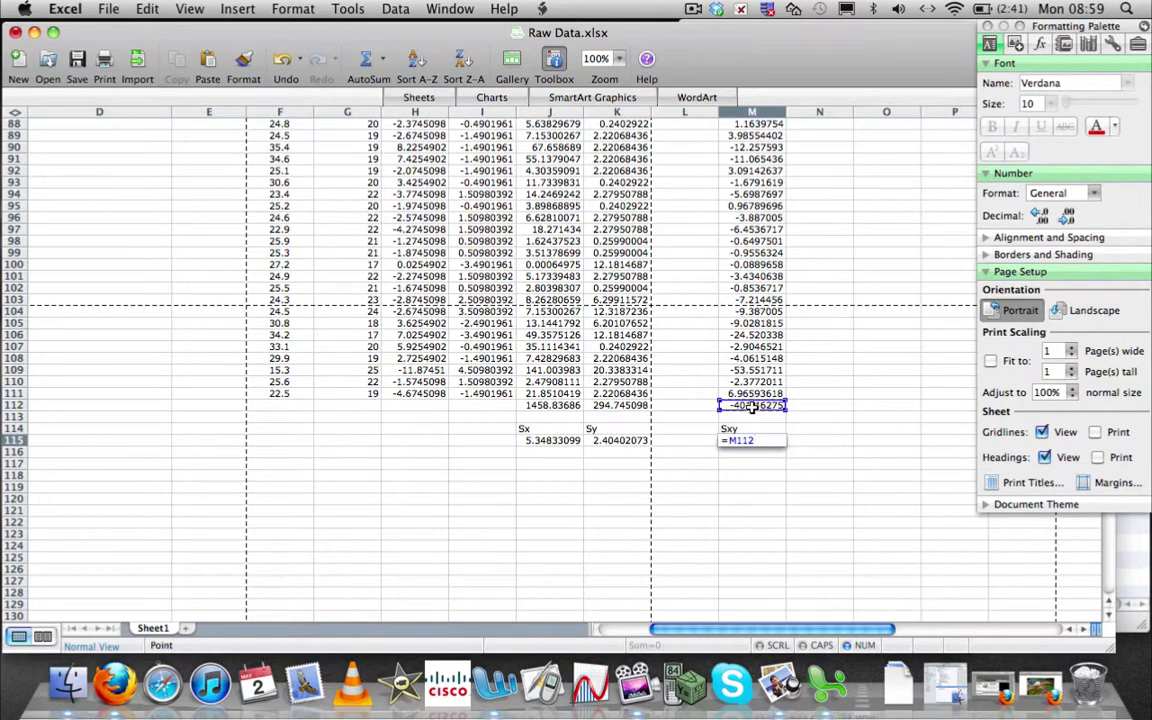
text(/51)
key(Return)
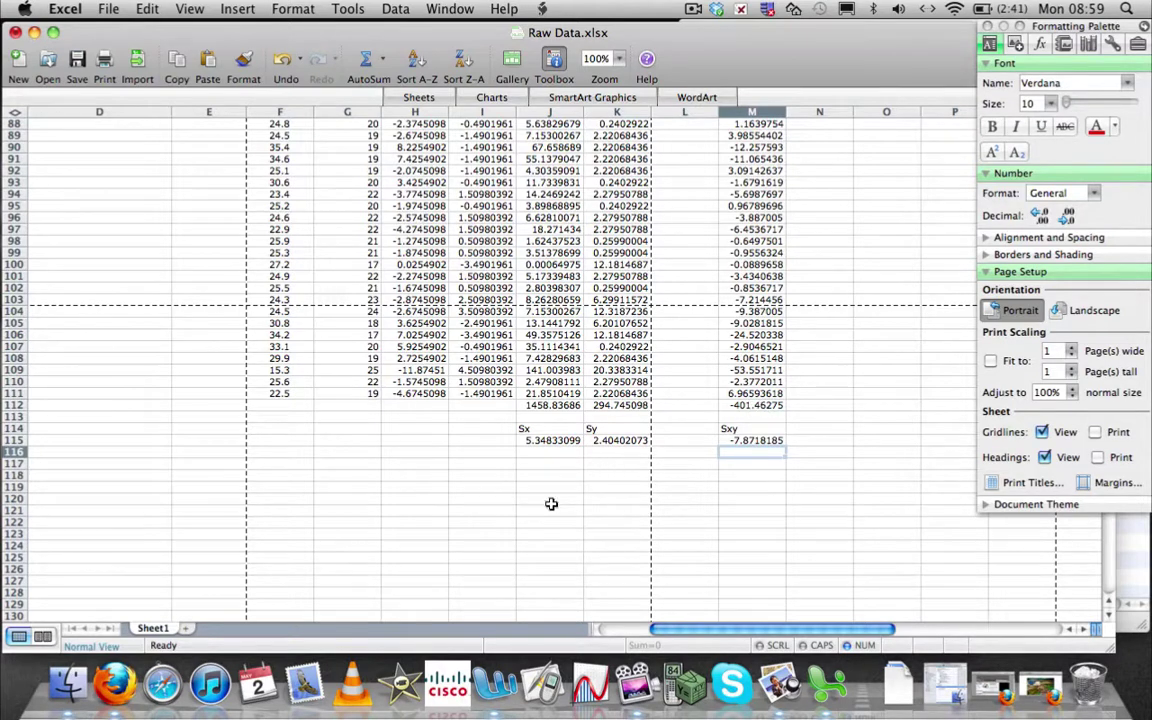
Label cell N114 r and enter the correlation coefficient formula =M115/(J115*K115) in N115.
click(813, 430)
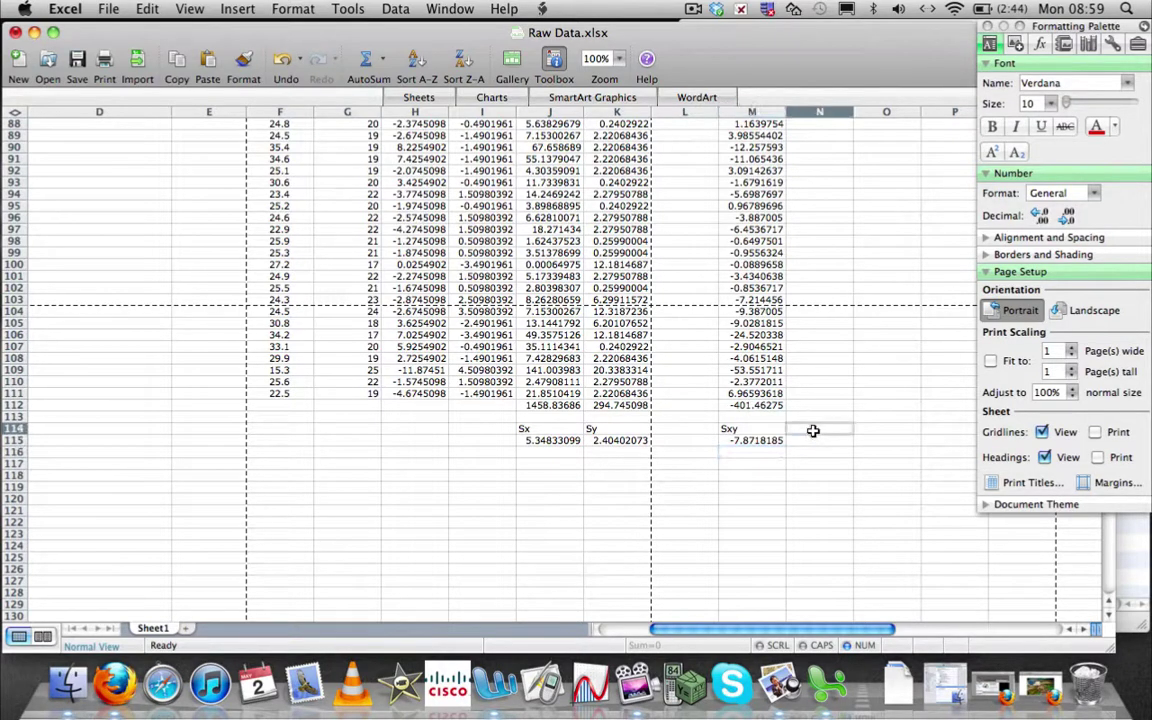
text(r)
key(Return)
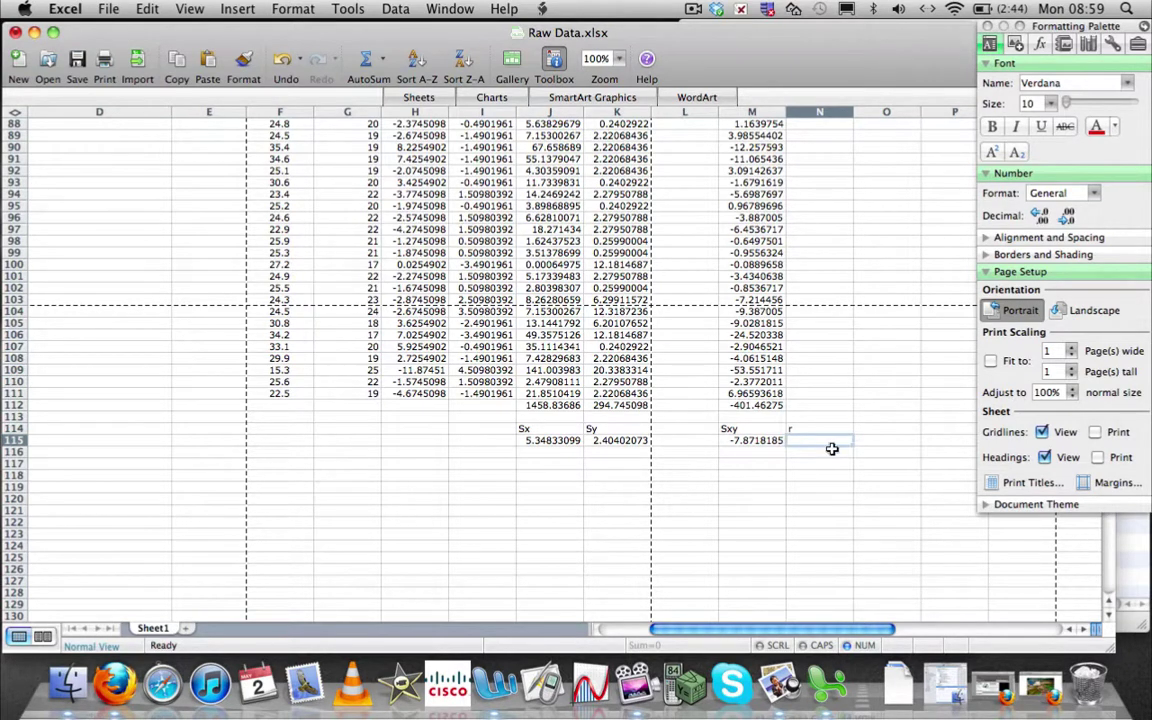
text(=)
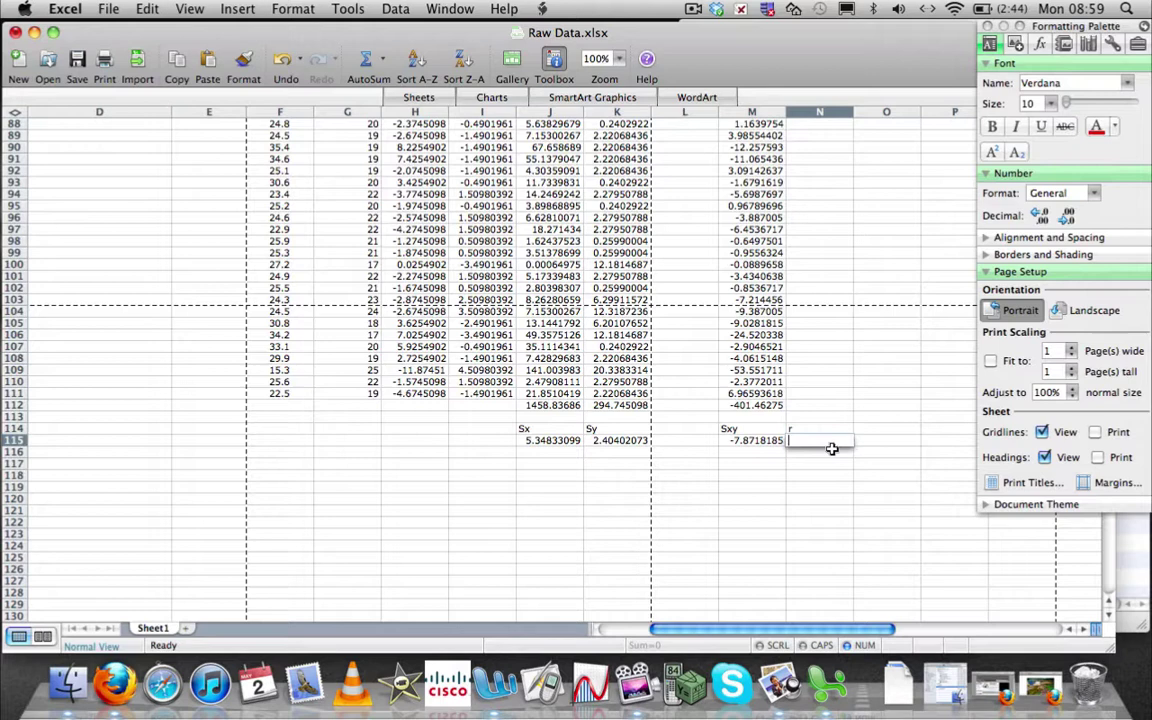
click(764, 440)
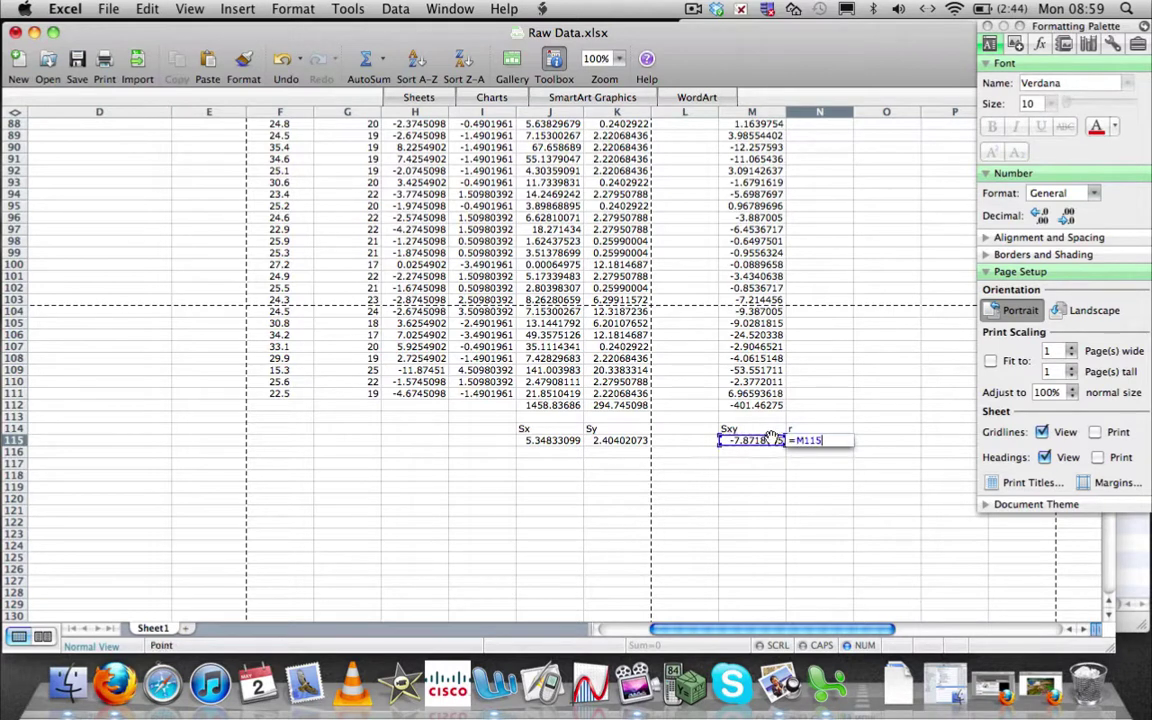
text(/()
click(567, 441)
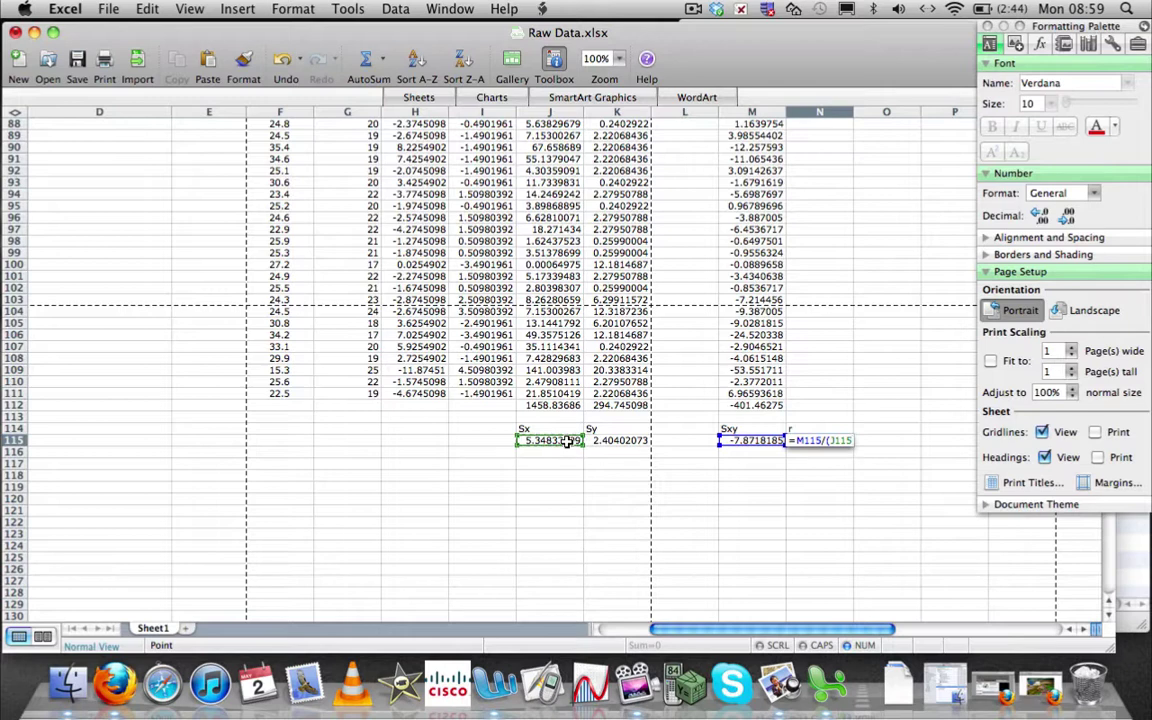
text(*)
click(620, 440)
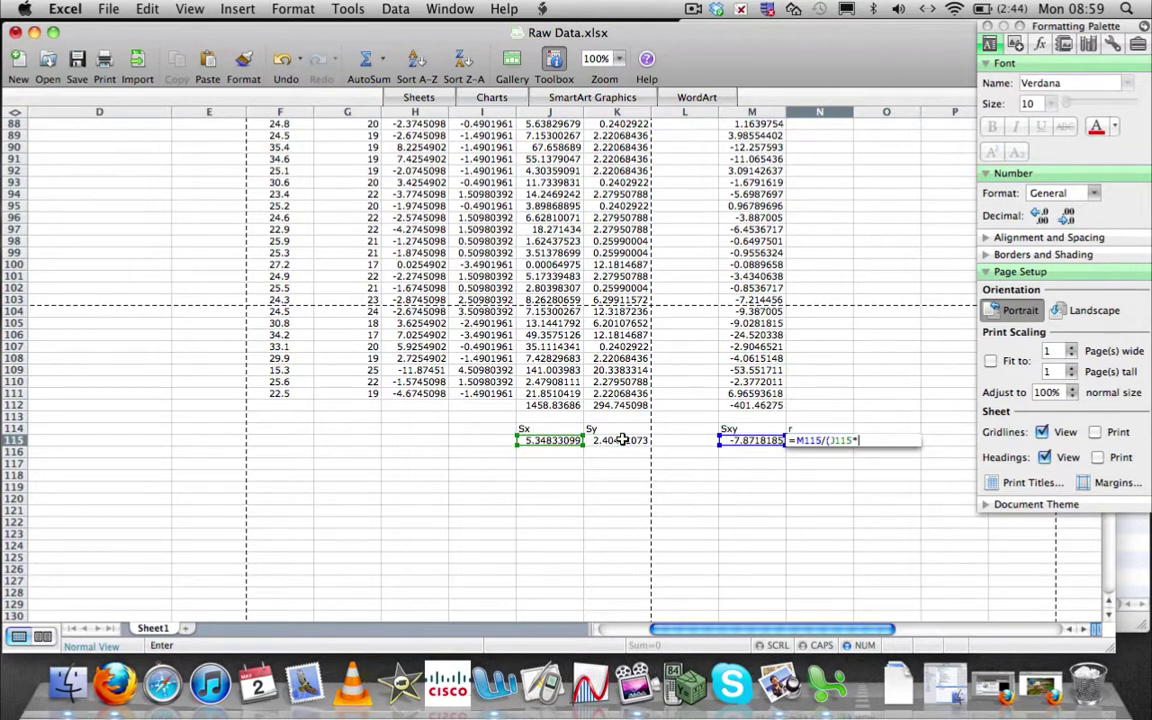
text())
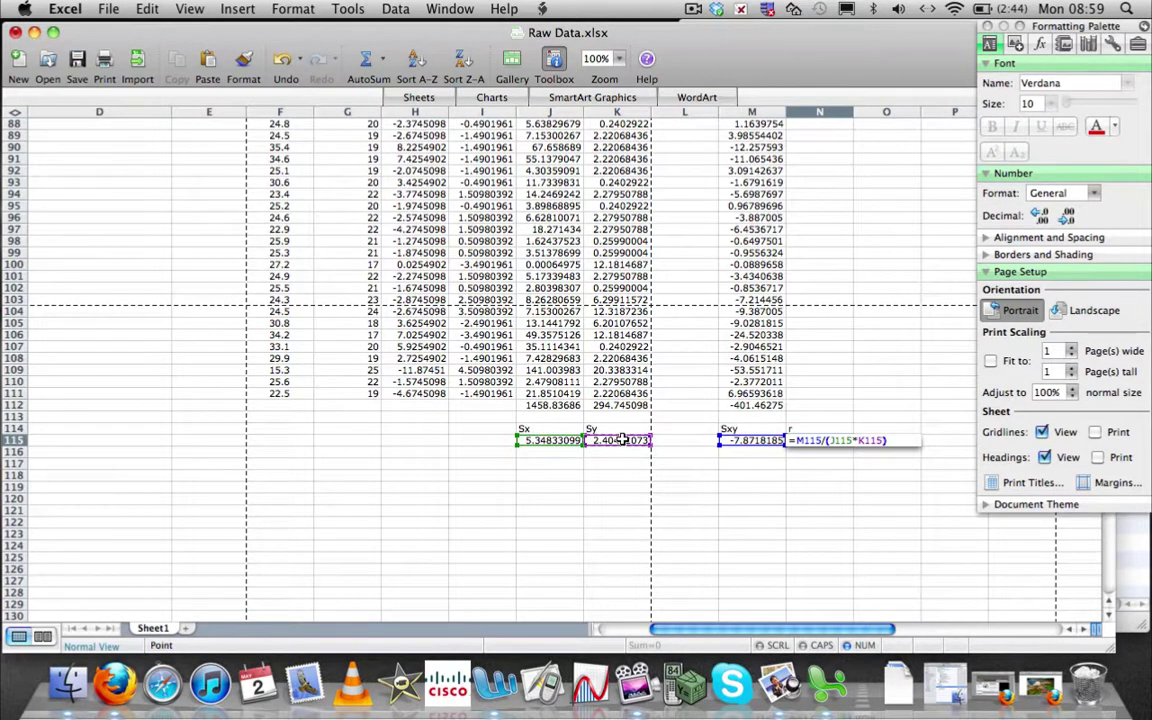
key(Return)
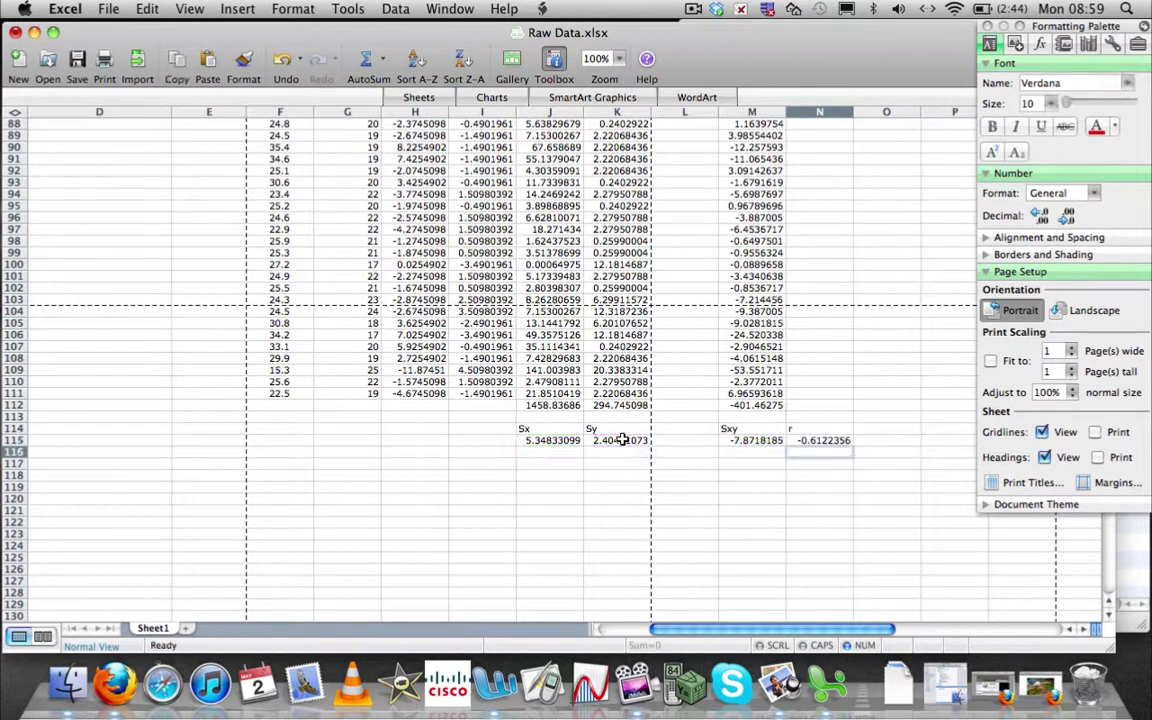
Label cell O114 r^2 and enter the squared correlation formula =N115*N115 in O115.
click(868, 428)
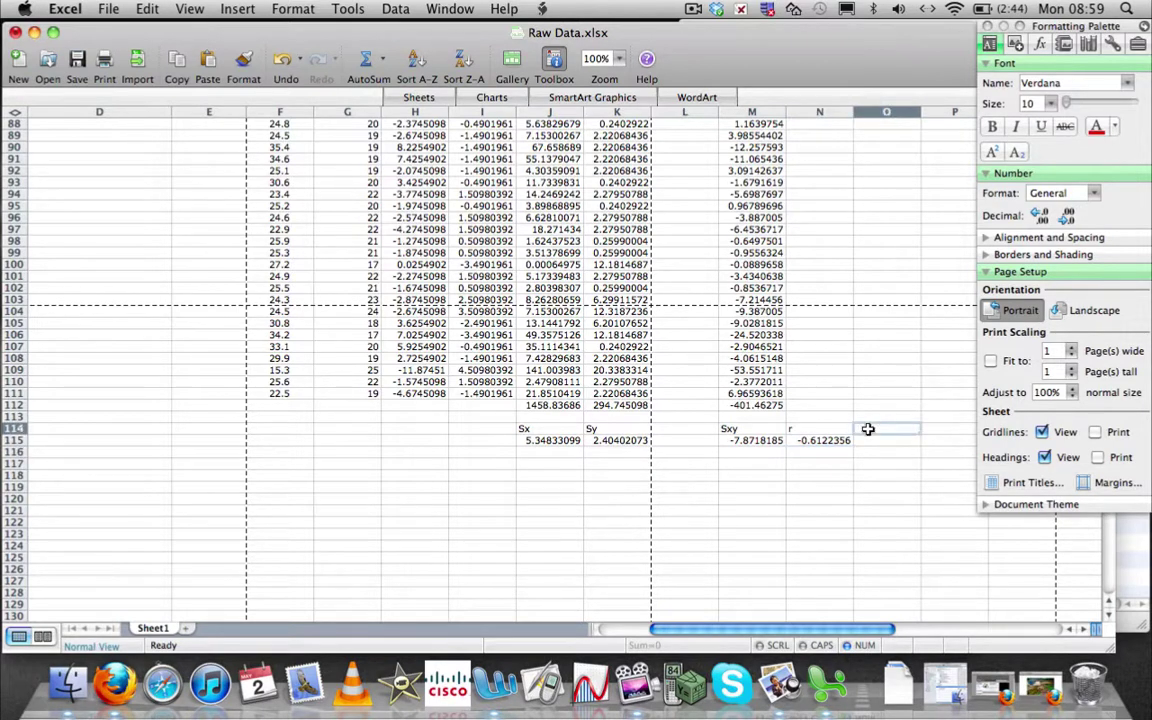
text(r)
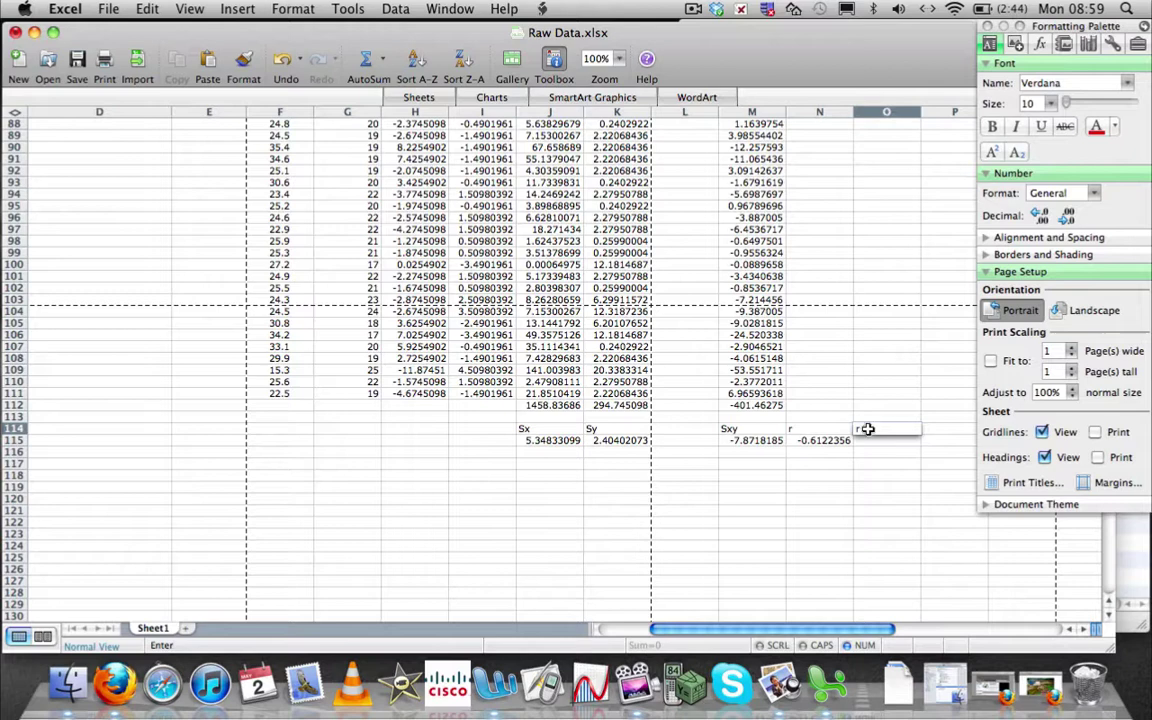
text(^2)
key(Return)
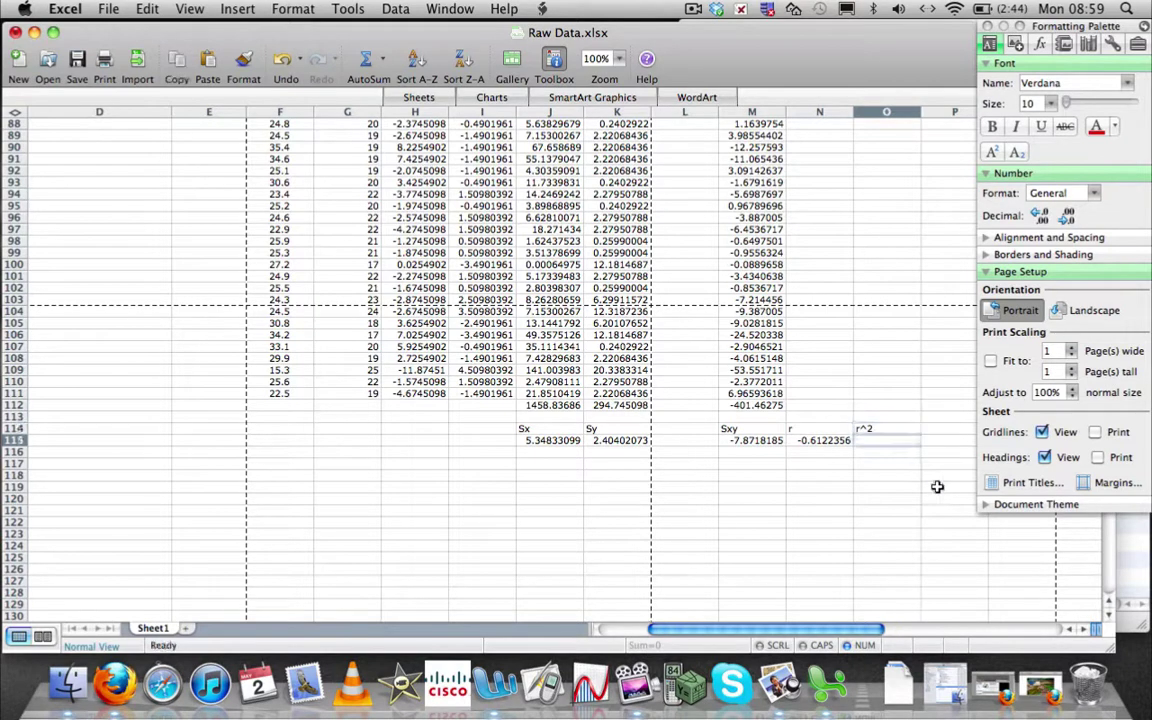
text(=)
click(830, 441)
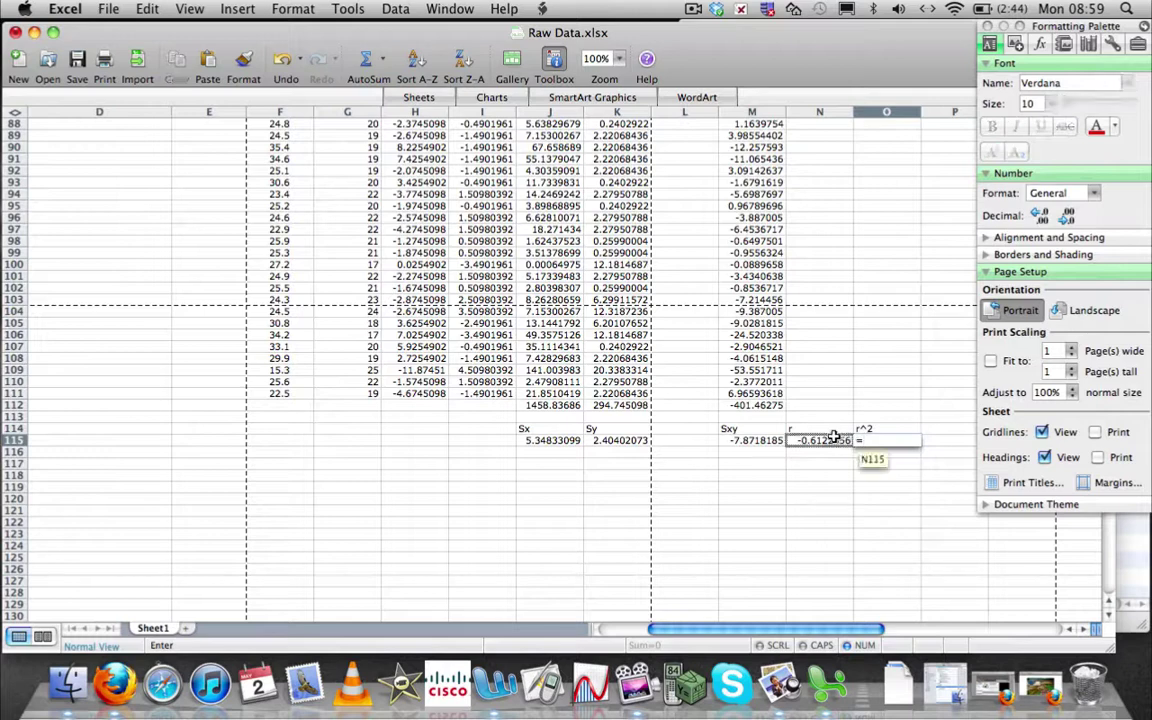
text(*)
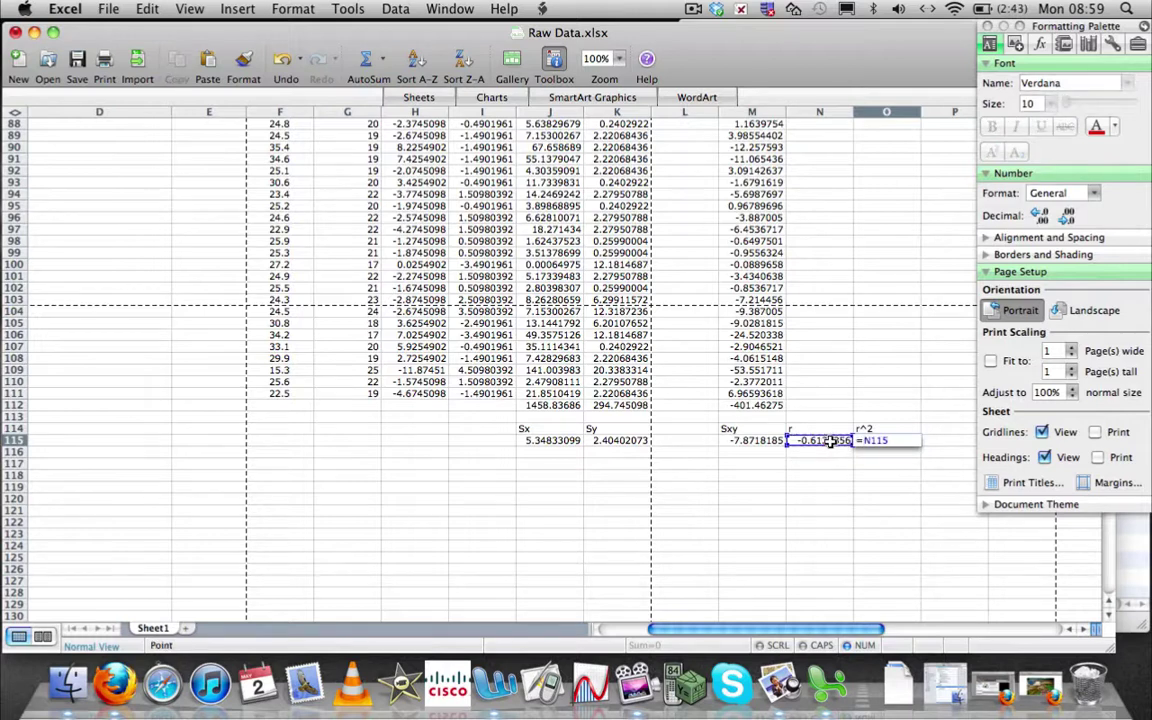
click(830, 441)
key(Return)
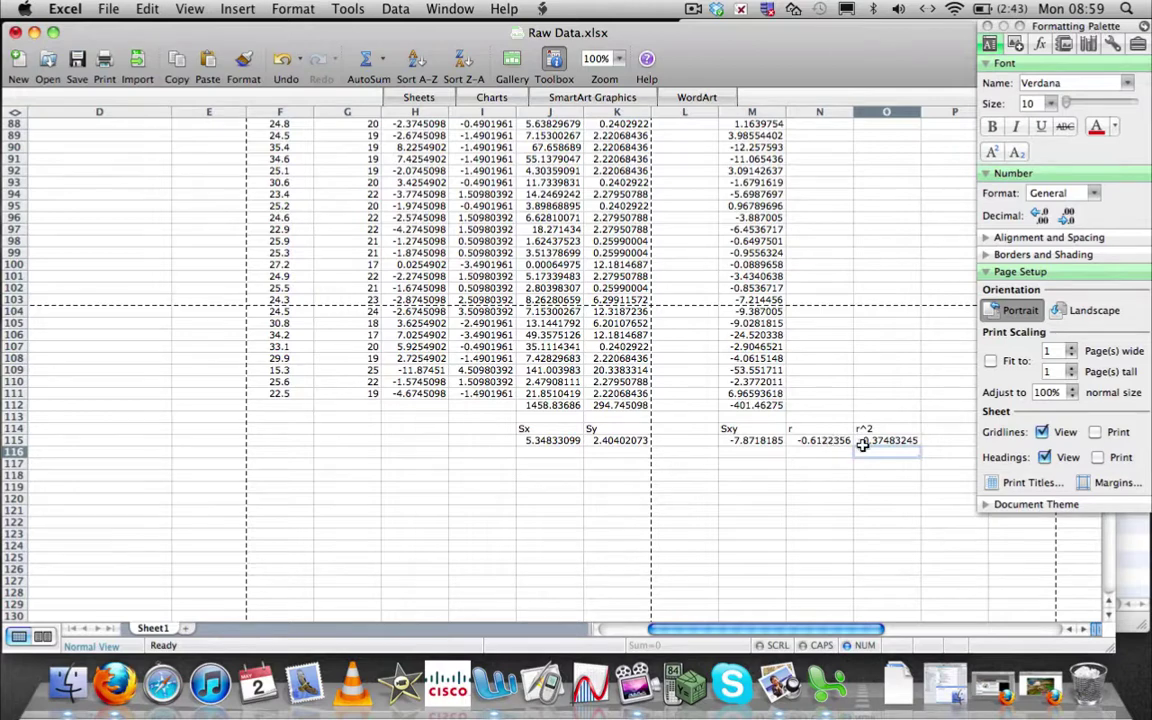
Move the trendline equation label on the scatter plot to the empty area below the data points and select its R² value.
scroll(728, 486, up, 15)
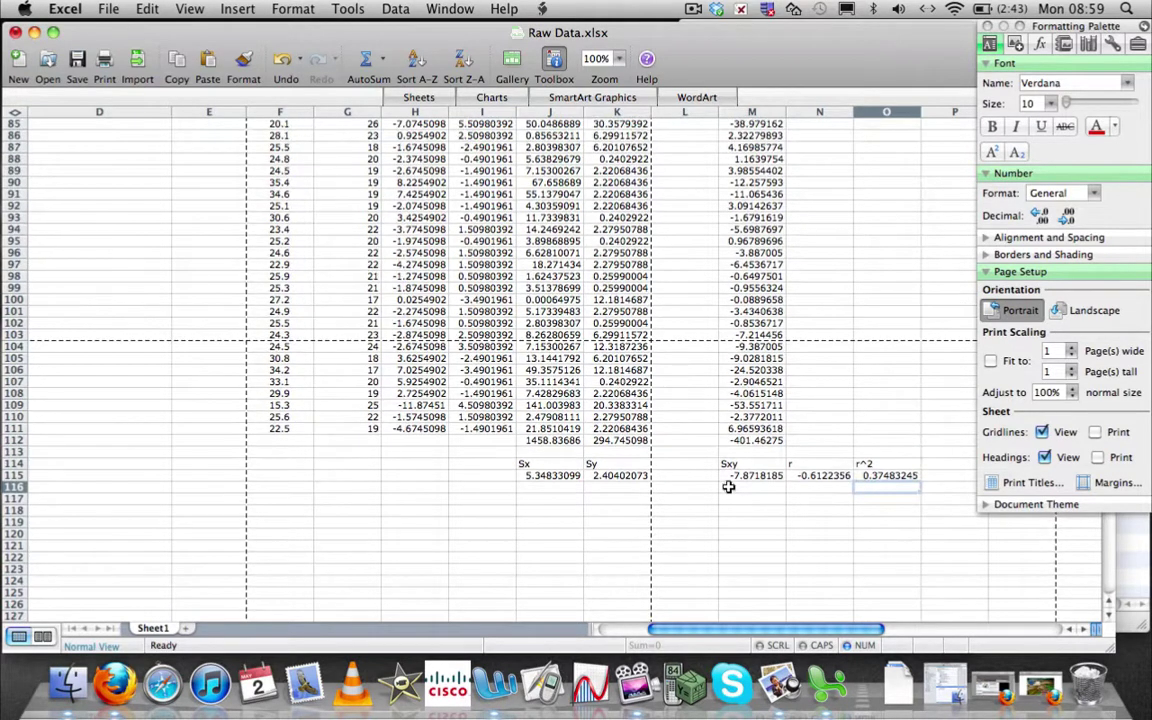
scroll(728, 486, up, 3)
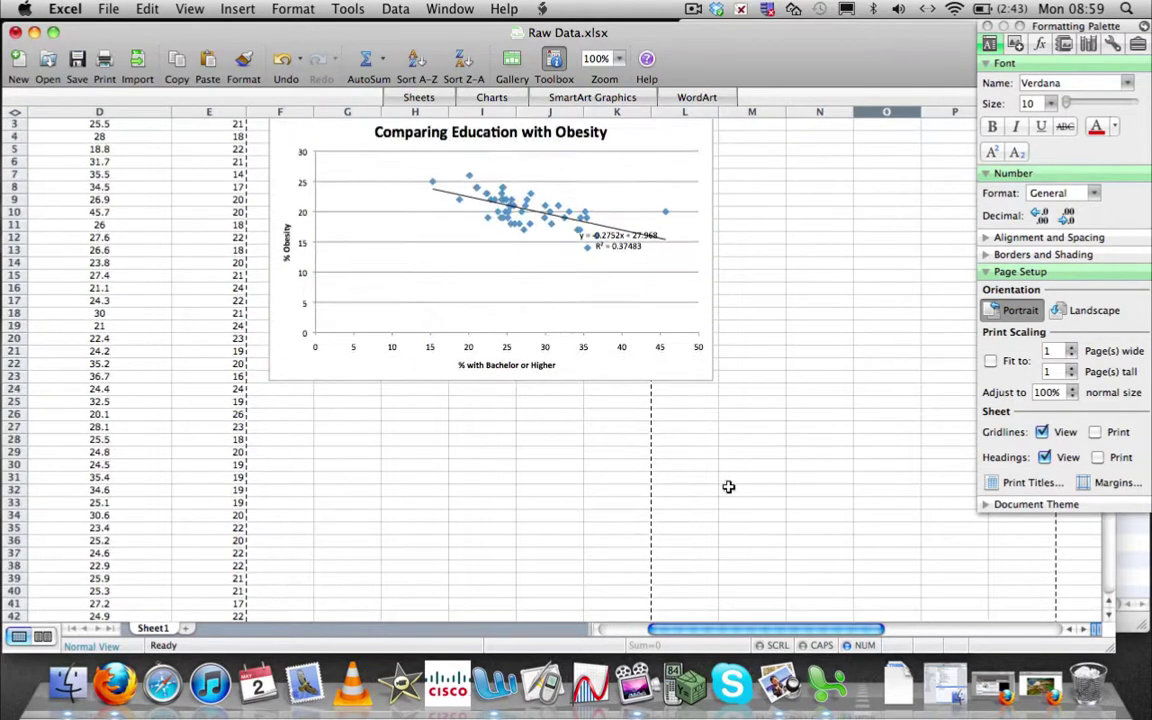
click(600, 240)
drag(614, 279, 615, 283)
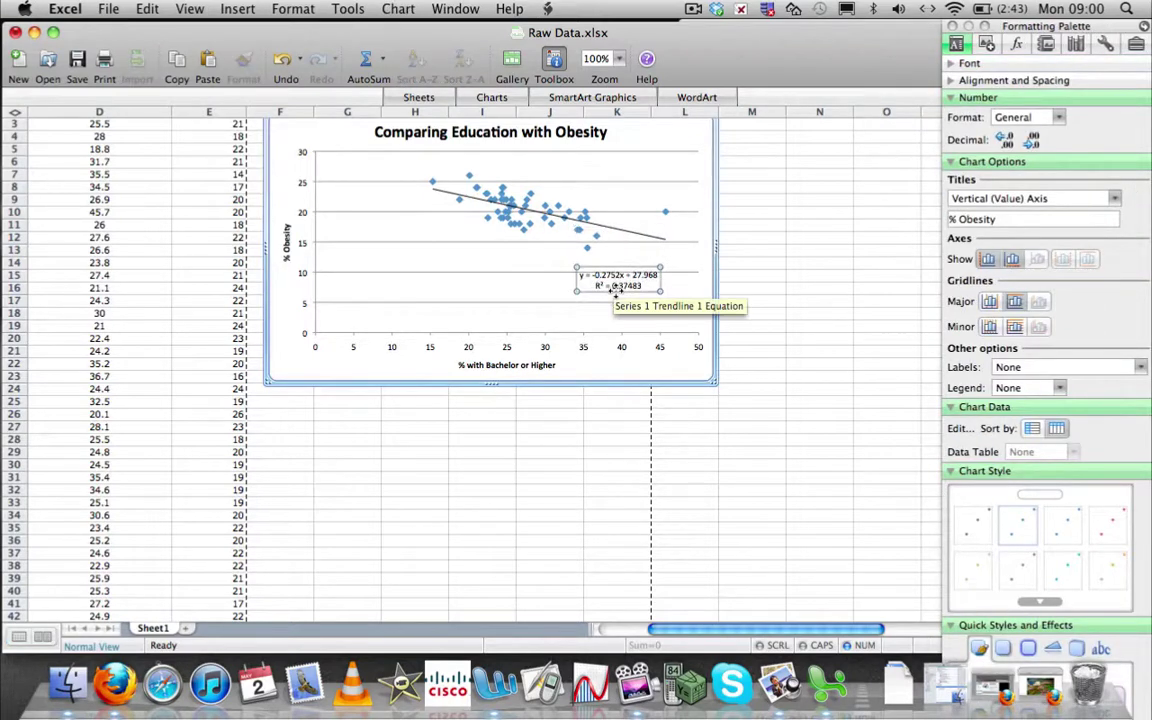
double_click(626, 286)
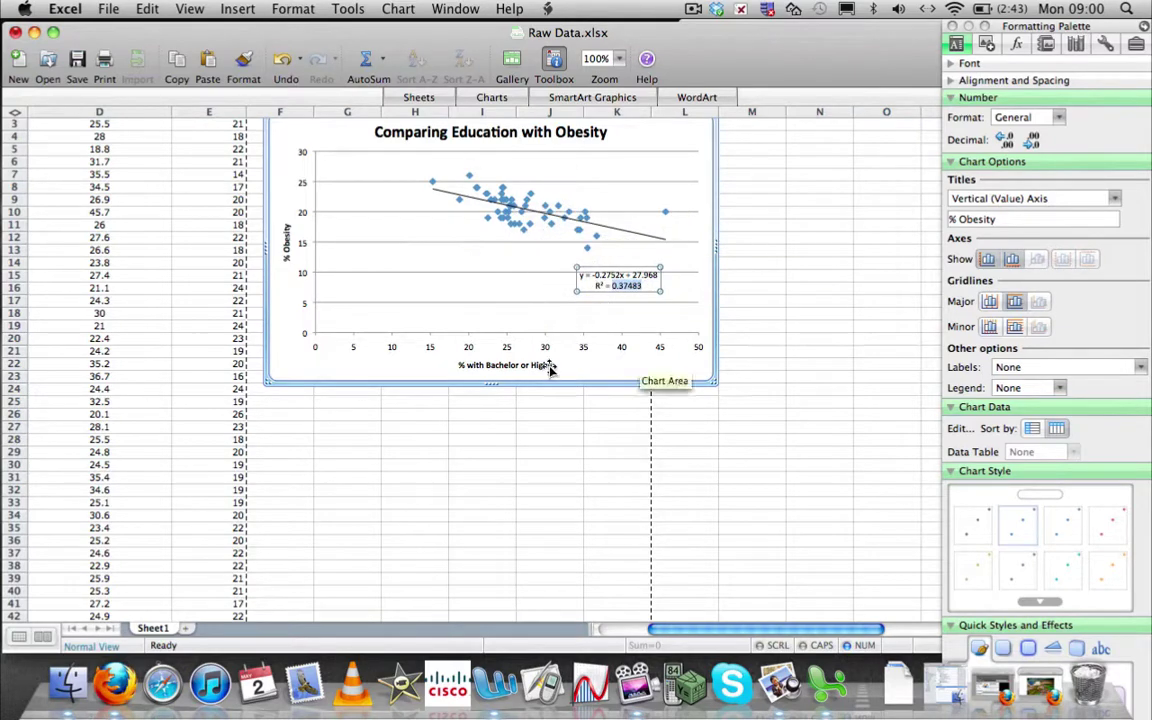
Review the deviation columns, the r formula box and the Sx, Sy and Sxy results, and return to the state data and chart.
scroll(501, 507, down, 15)
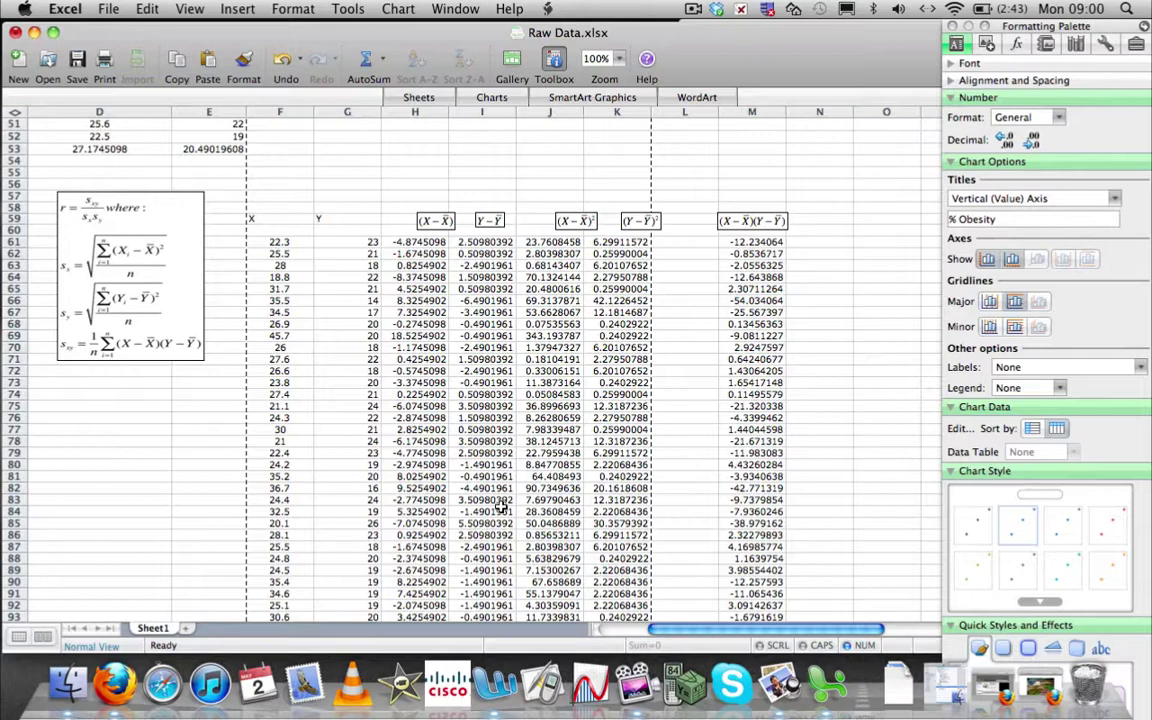
scroll(501, 507, down, 5)
scroll(501, 507, left, 1)
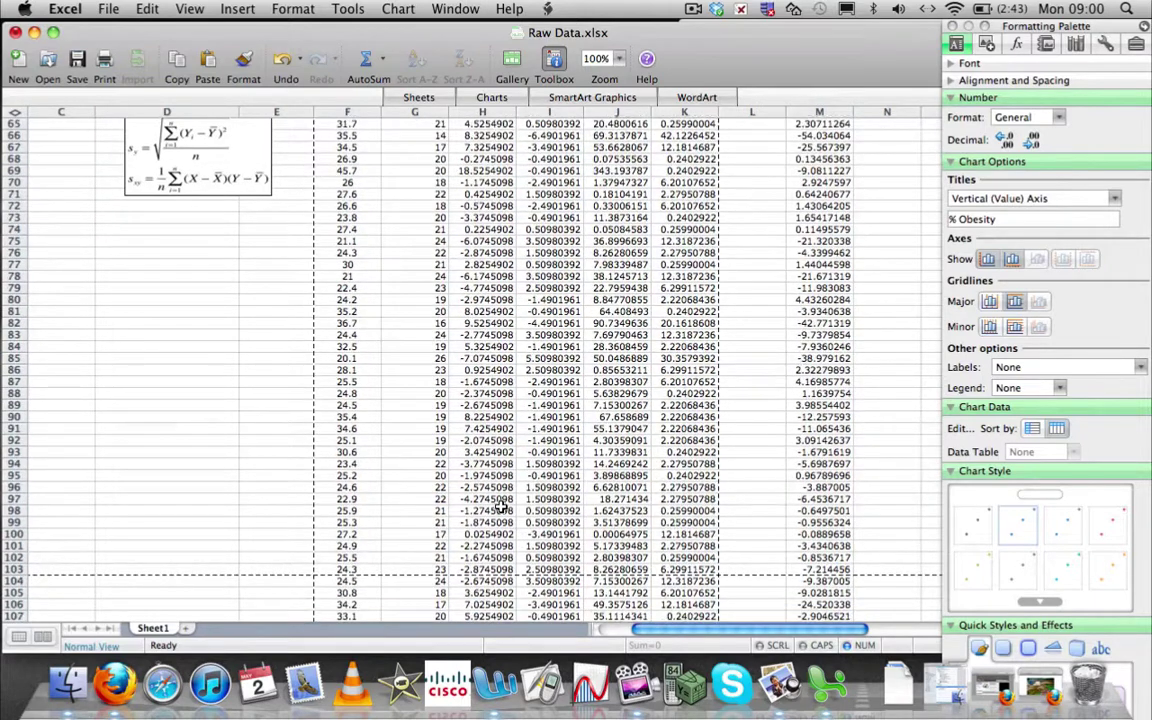
scroll(501, 507, down, 4)
scroll(501, 507, left, 1)
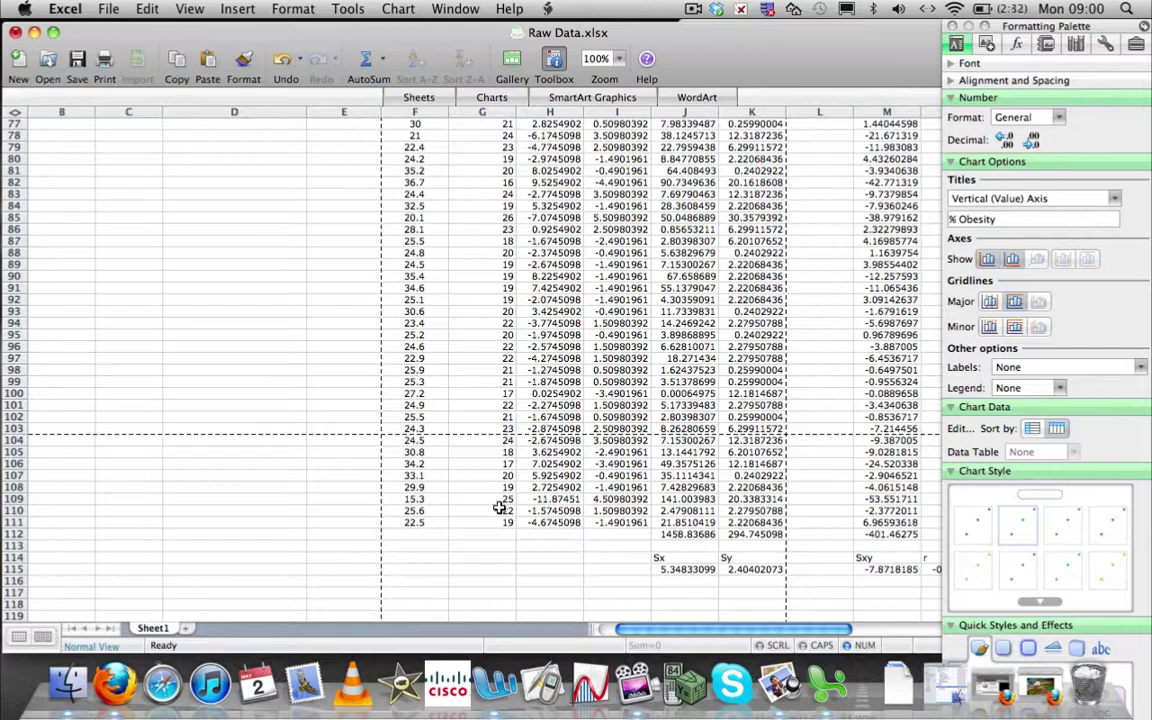
scroll(499, 508, up, 8)
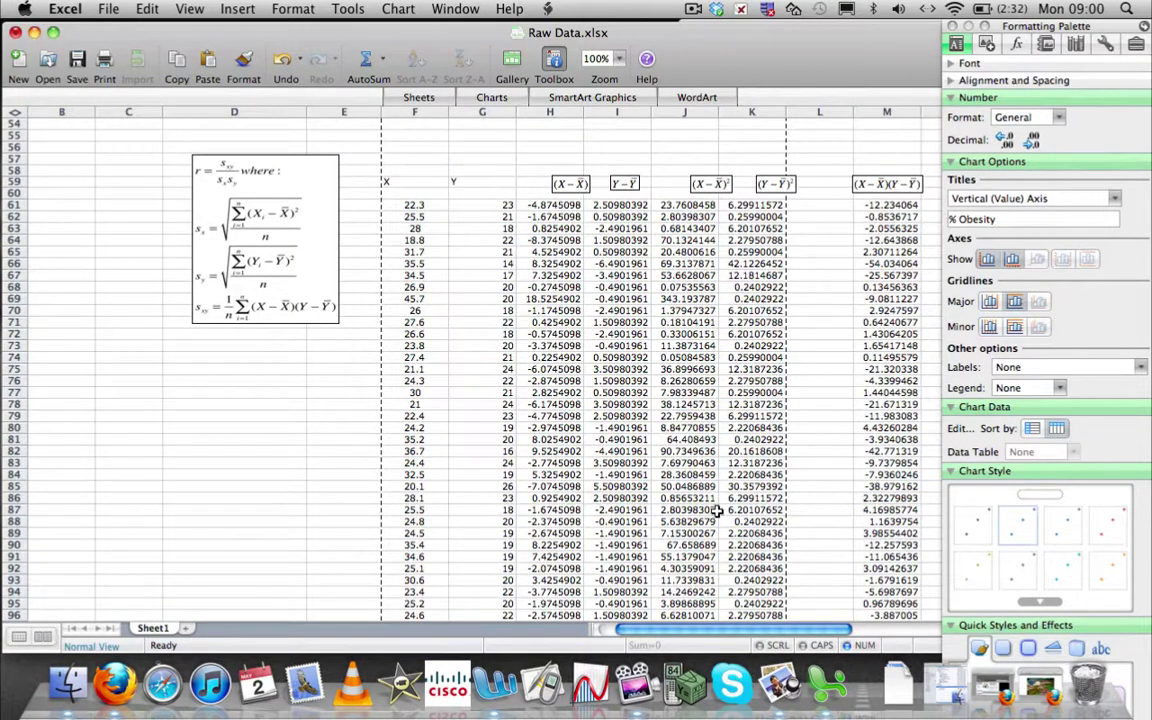
scroll(644, 460, up, 1)
scroll(644, 460, right, 1)
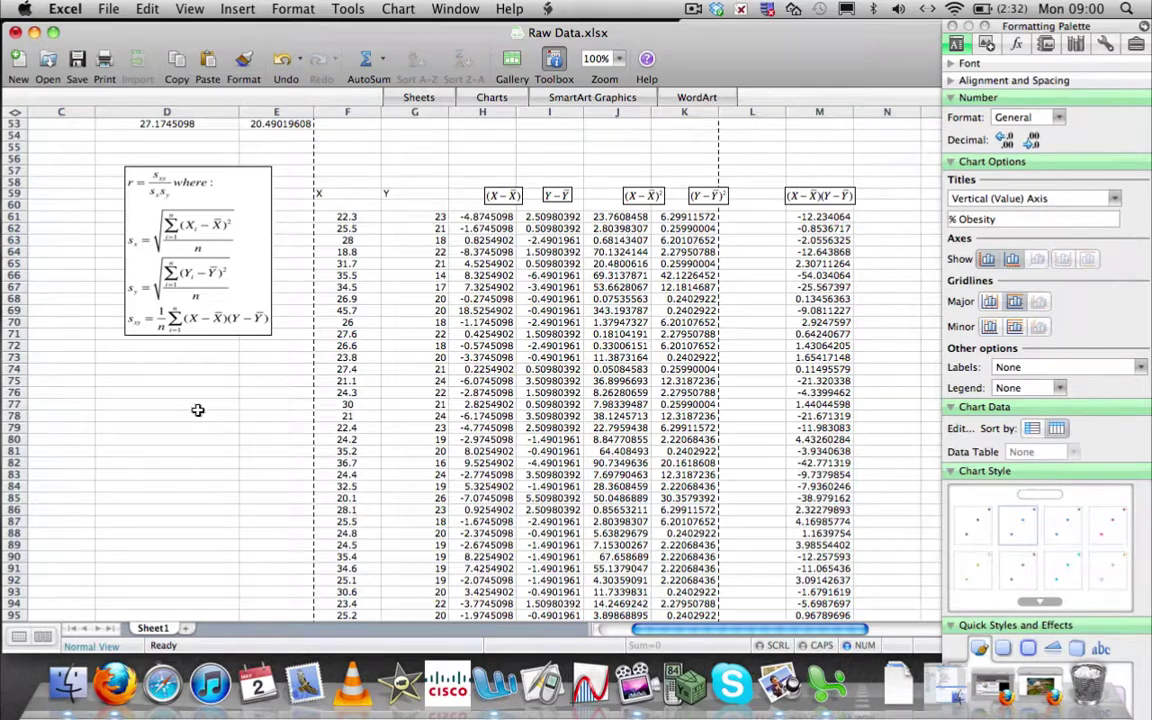
scroll(198, 410, down, 10)
scroll(732, 435, up, 7)
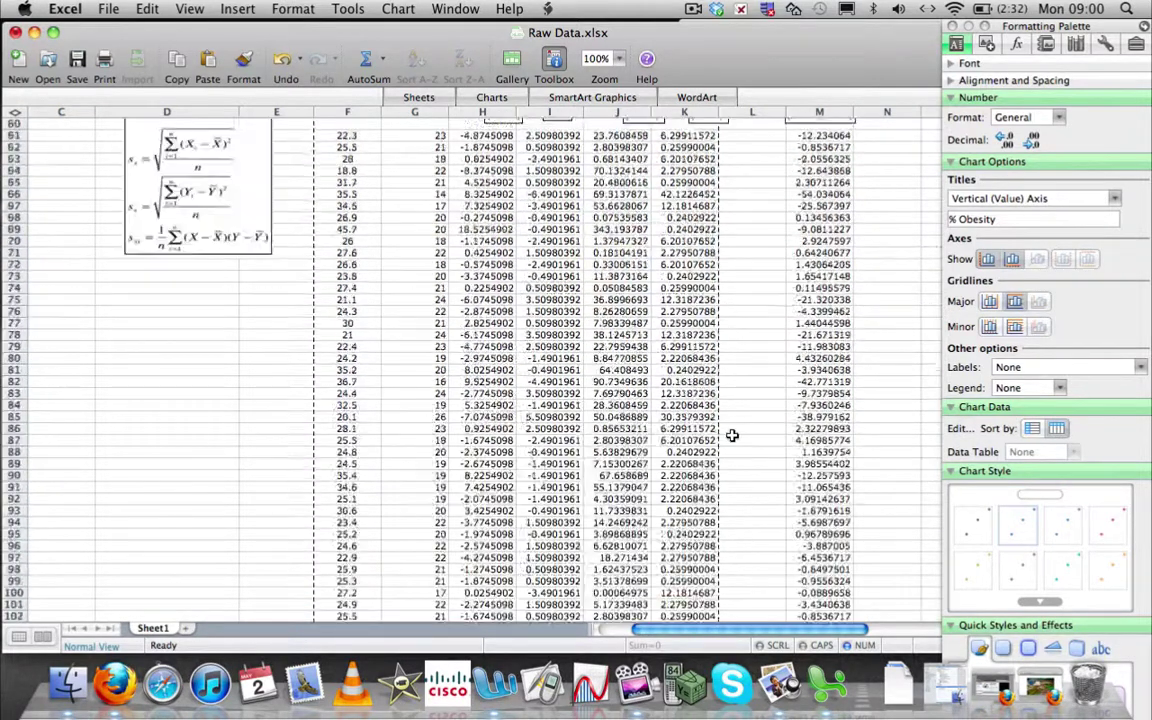
scroll(732, 435, up, 15)
scroll(732, 435, right, 5)
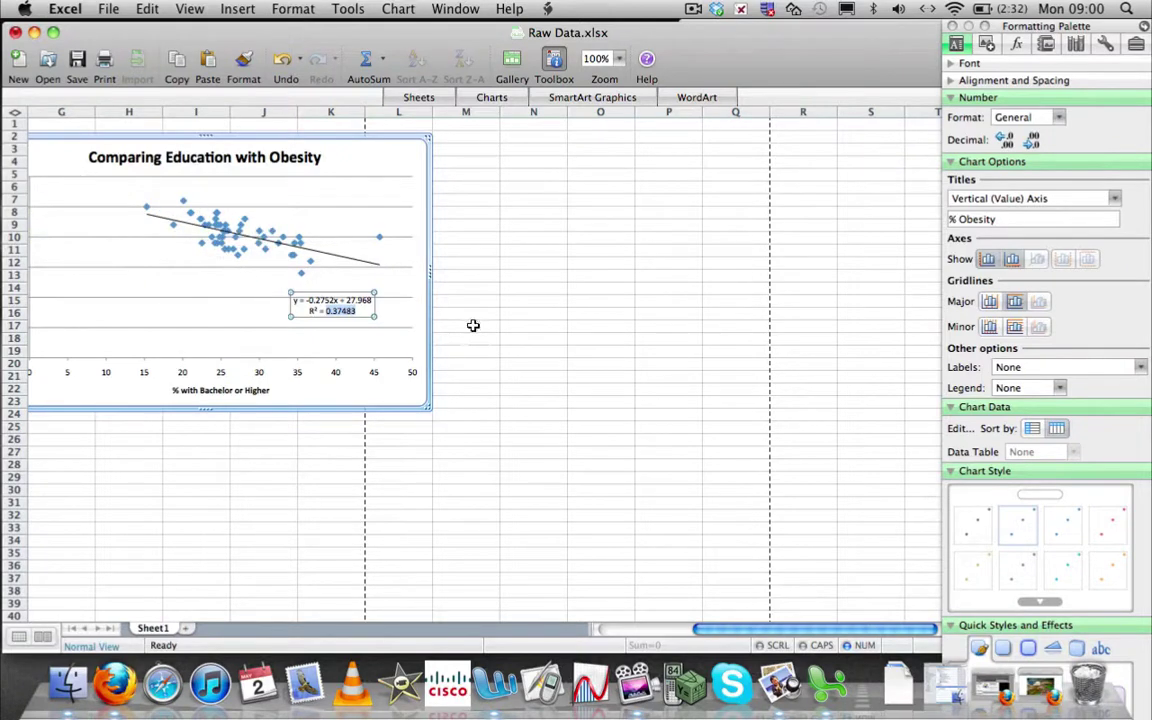
scroll(507, 373, left, 6)
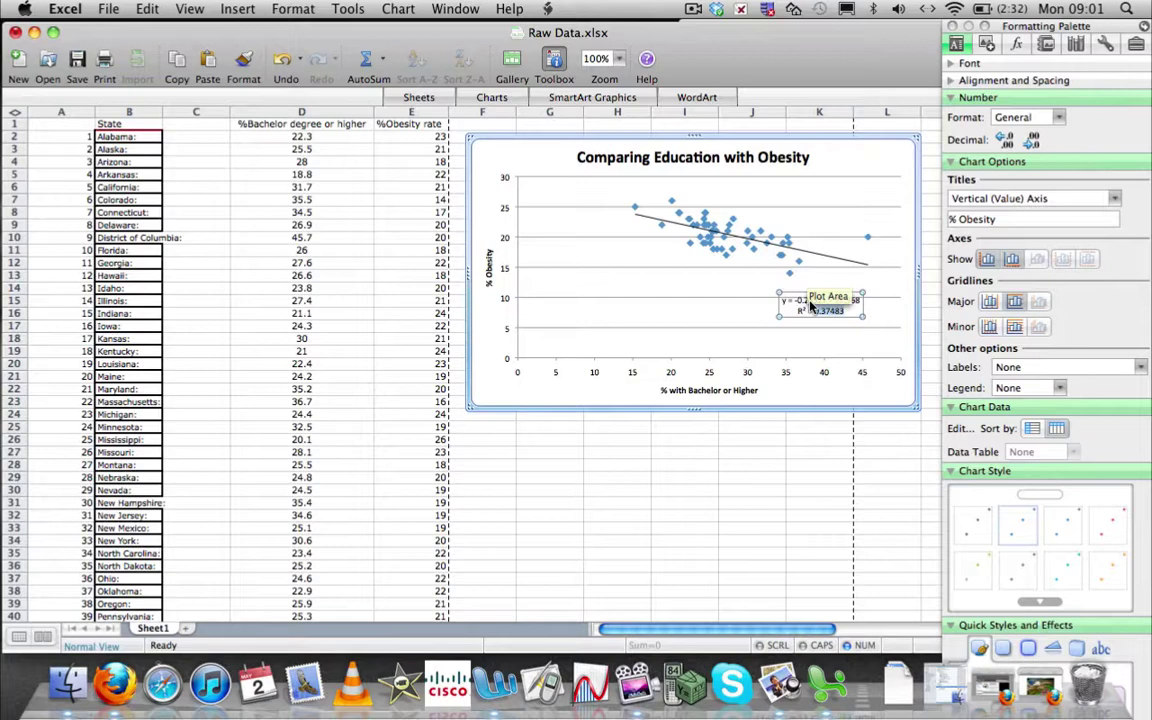
click(693, 9)
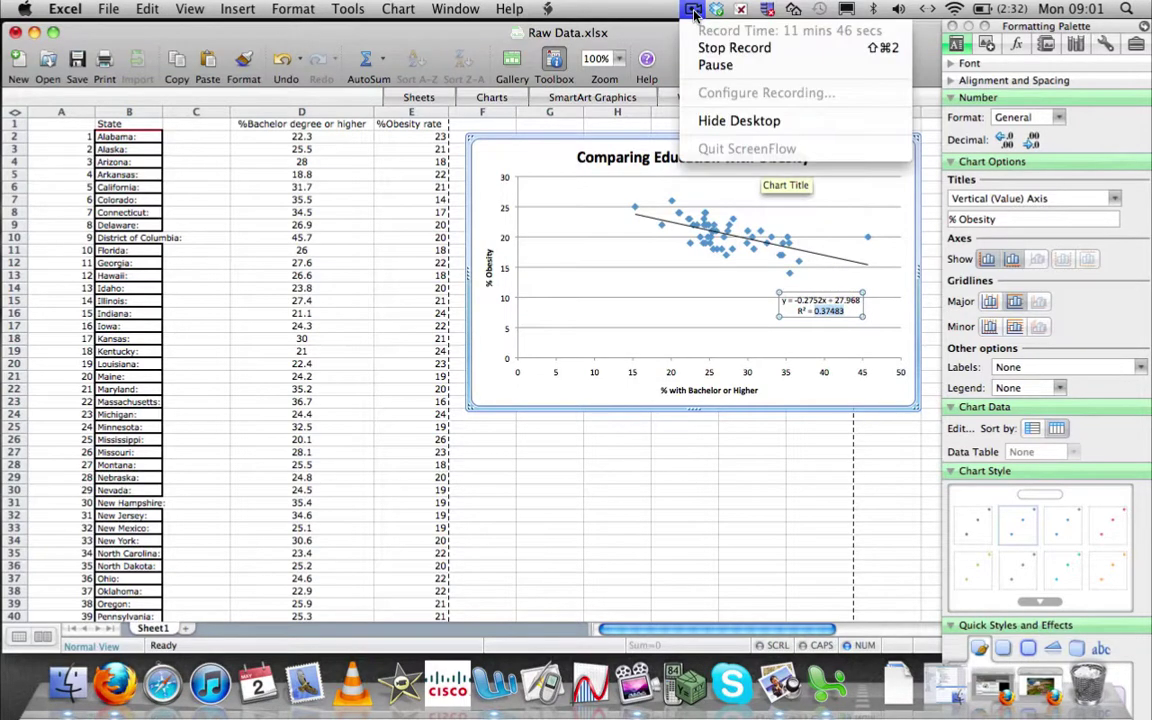